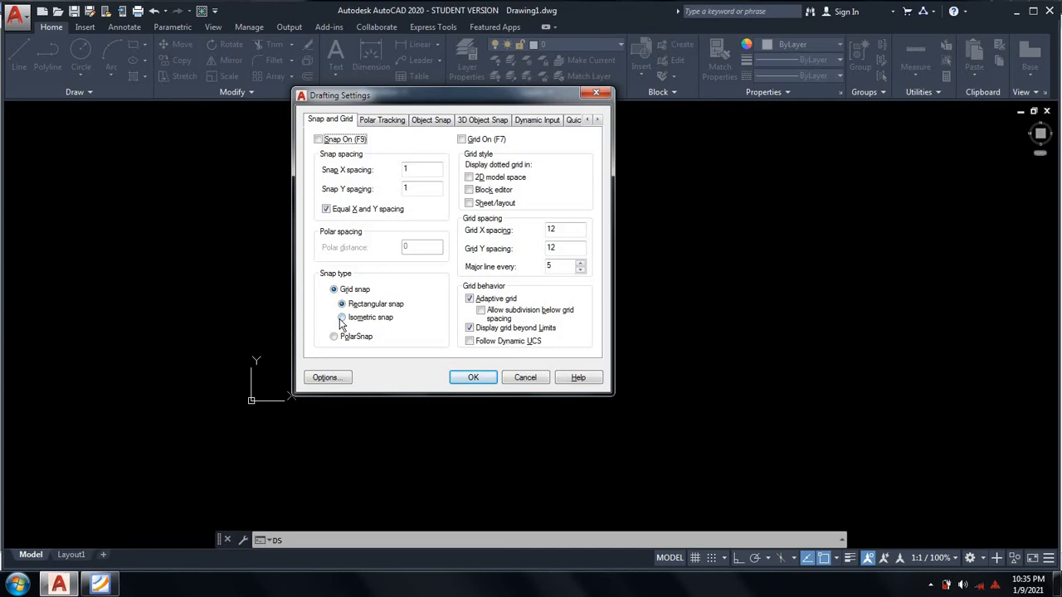
# Set the snap type to isometric snap in the drafting settings and apply it
pyautogui.click(340, 319)
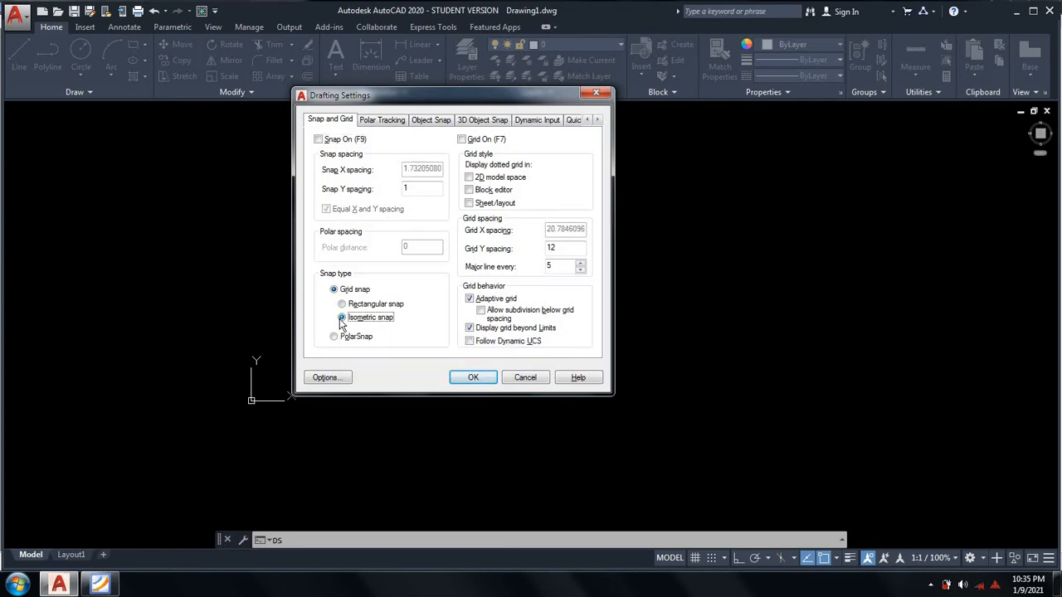
pyautogui.click(473, 378)
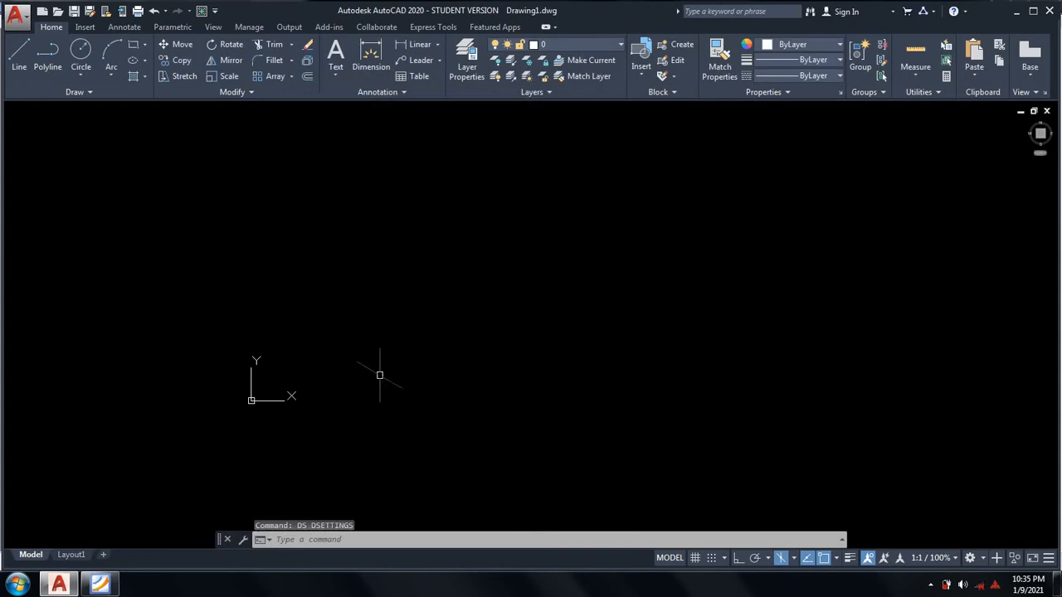
pyautogui.moveTo(383, 375)
pyautogui.mouseDown(button='middle')
pyautogui.moveTo(332, 423)
pyautogui.moveTo(206, 479)
pyautogui.mouseUp(button='middle')
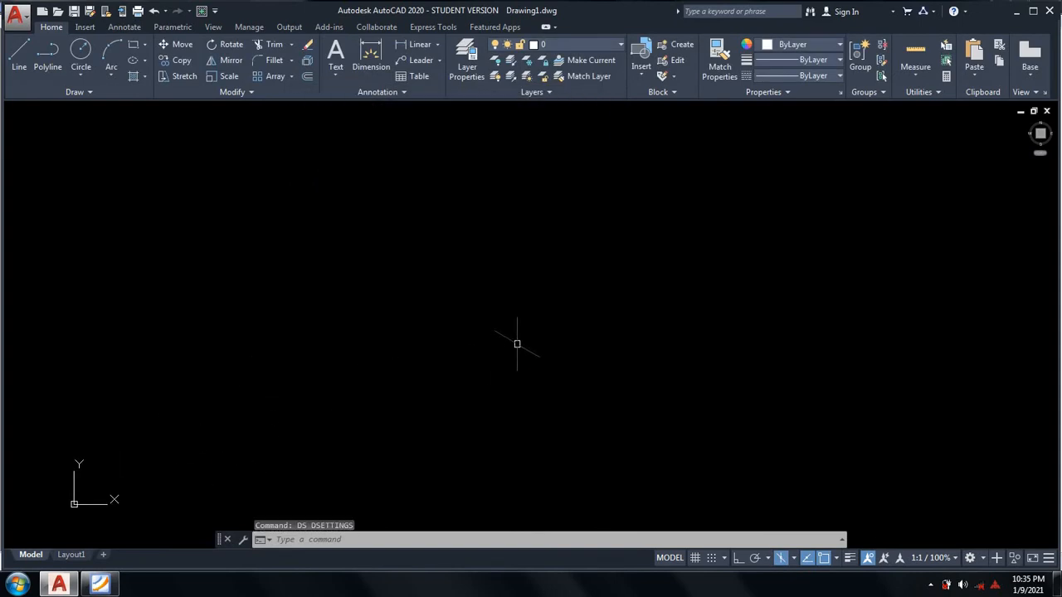
pyautogui.moveTo(543, 363); pyautogui.dragTo(518, 372, button='middle')
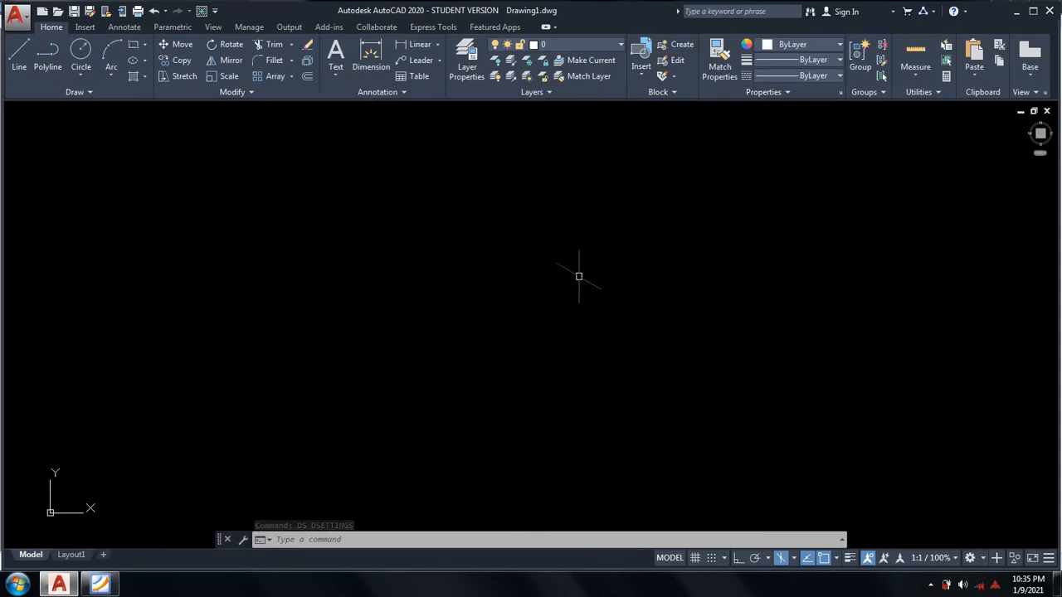
# Consult Drawing 1 in the Foxit Reader PDF and draw its left vertical edge 80 units downward in AutoCAD with ortho on
pyautogui.click(99, 585)
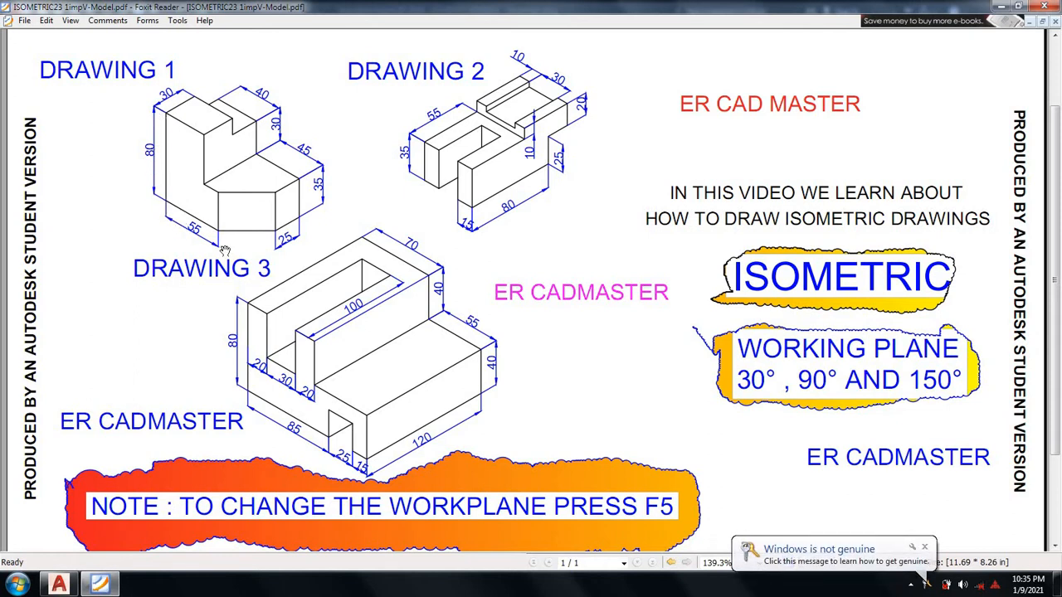
pyautogui.click(60, 584)
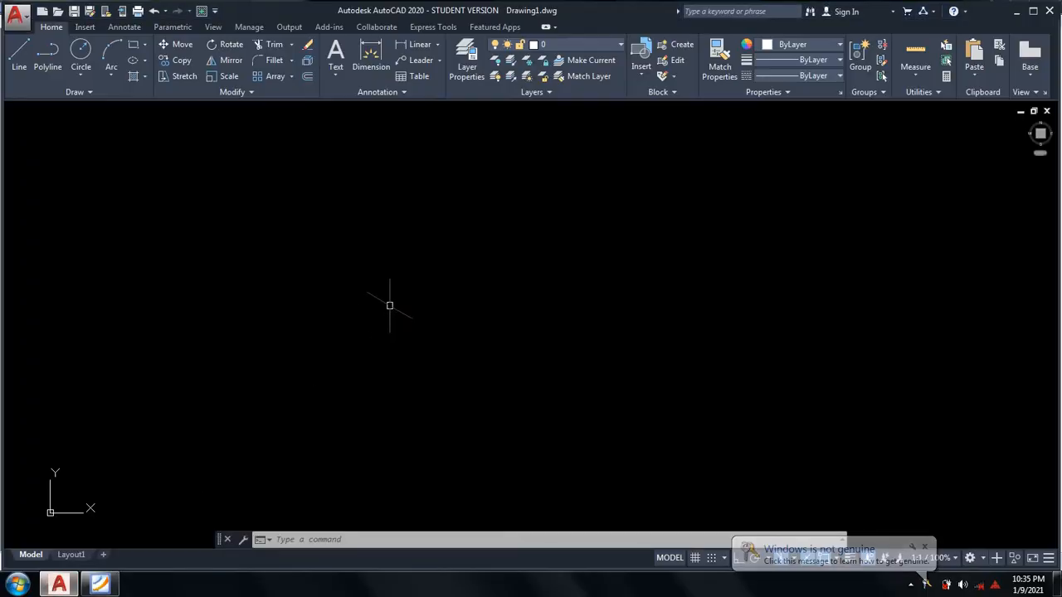
pyautogui.write('l')
pyautogui.press('Return')
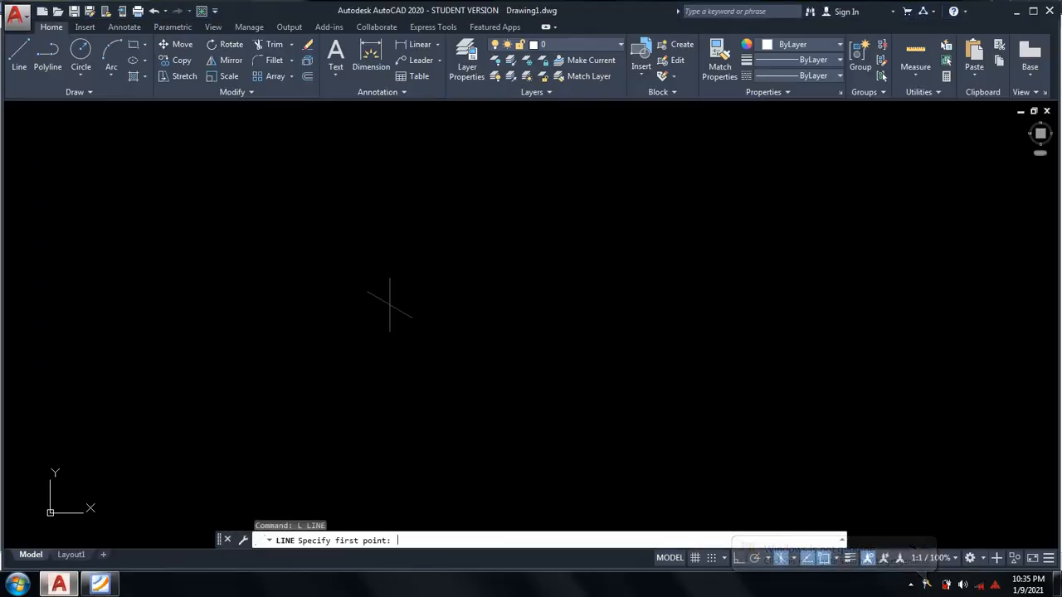
pyautogui.click(365, 197)
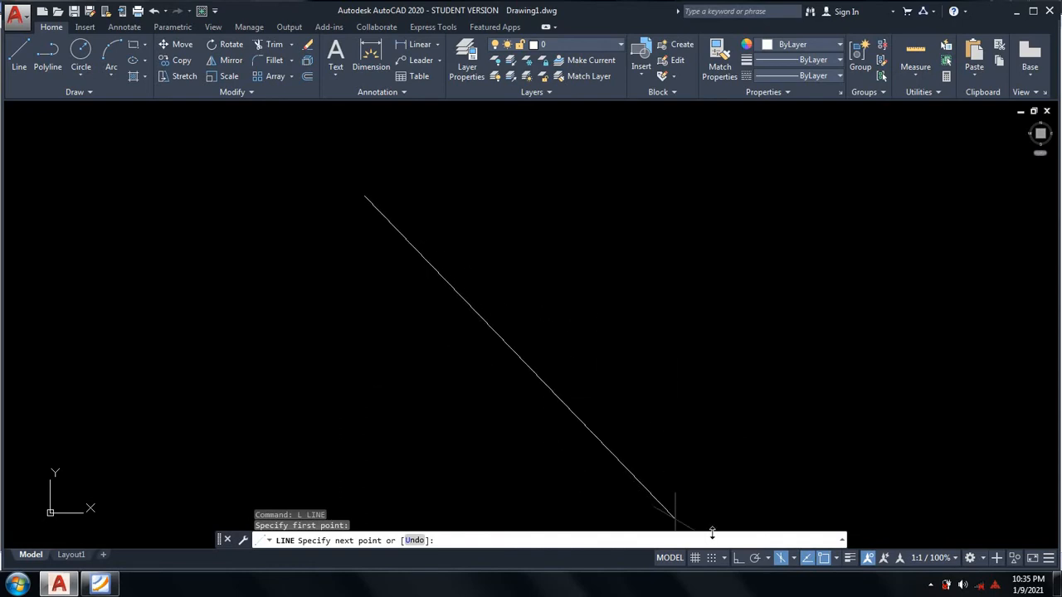
pyautogui.click(737, 558)
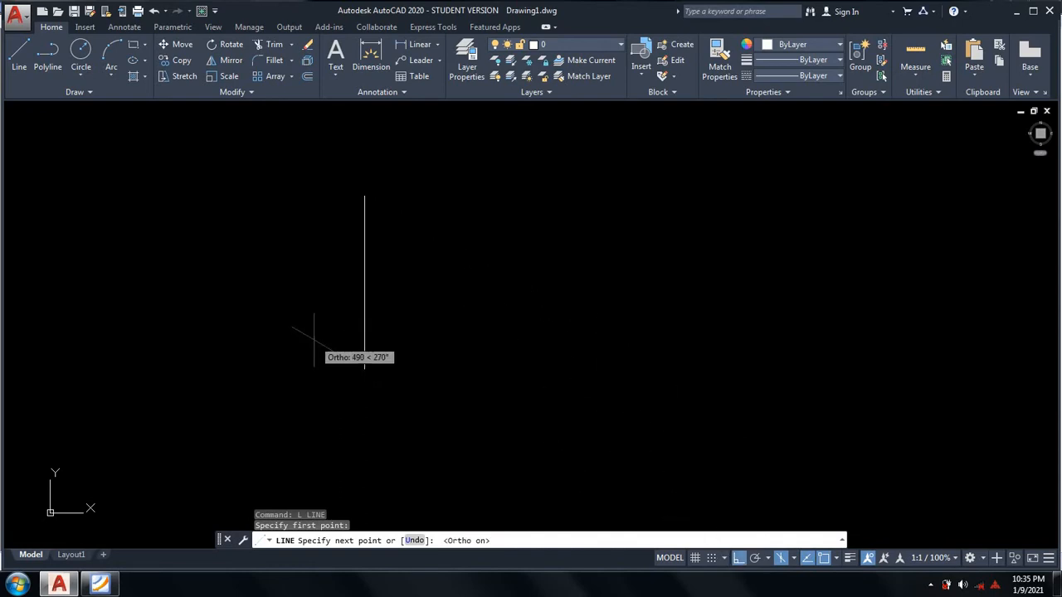
pyautogui.write('80')
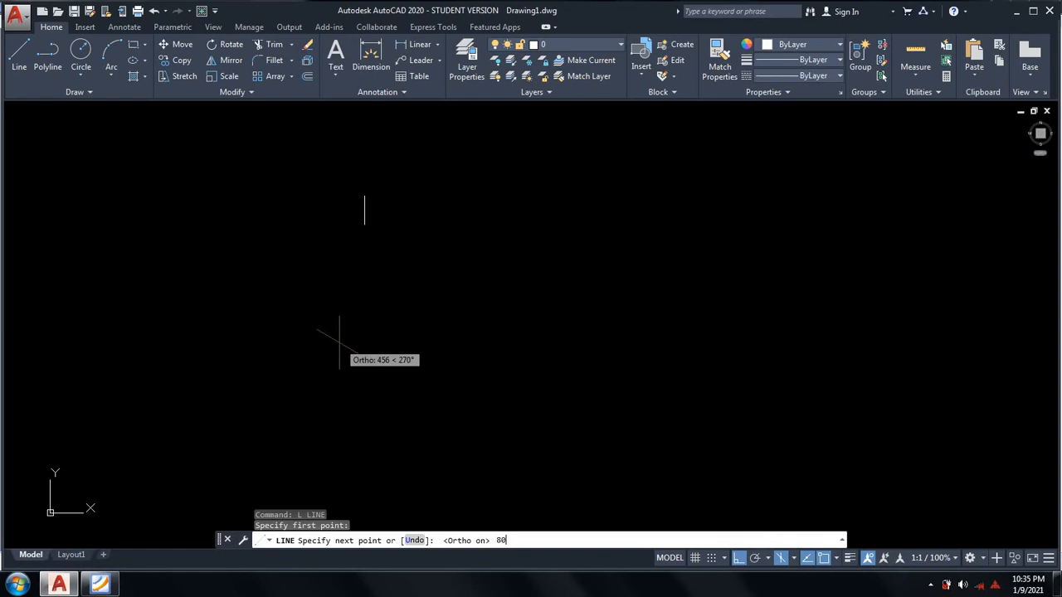
pyautogui.press('Return')
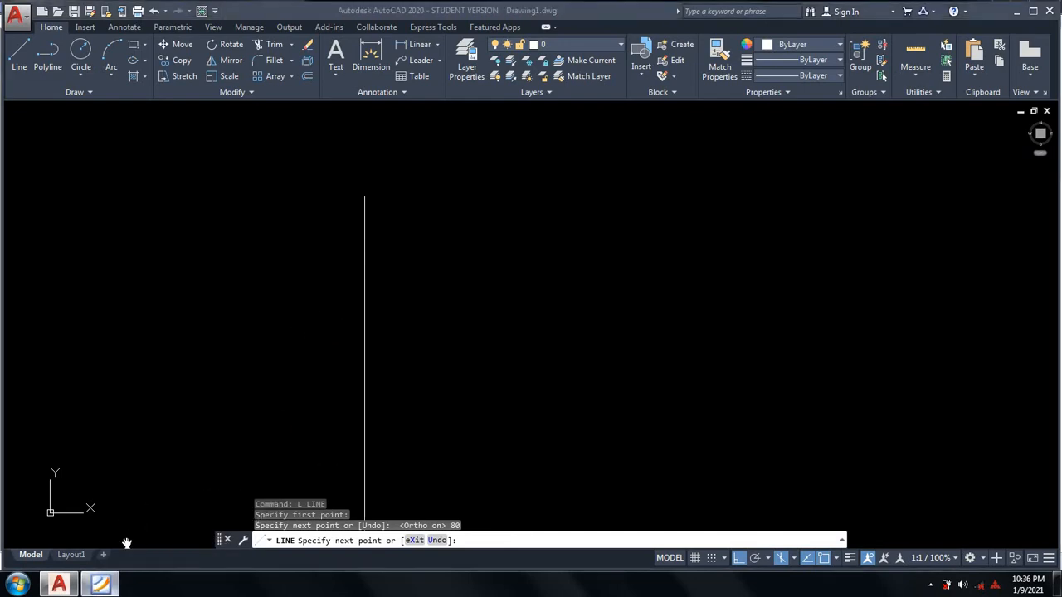
# Check Drawing 1 in the PDF, continue from the vertical edge's lower end with a 55-unit line at 330°, and end the line
pyautogui.click(101, 584)
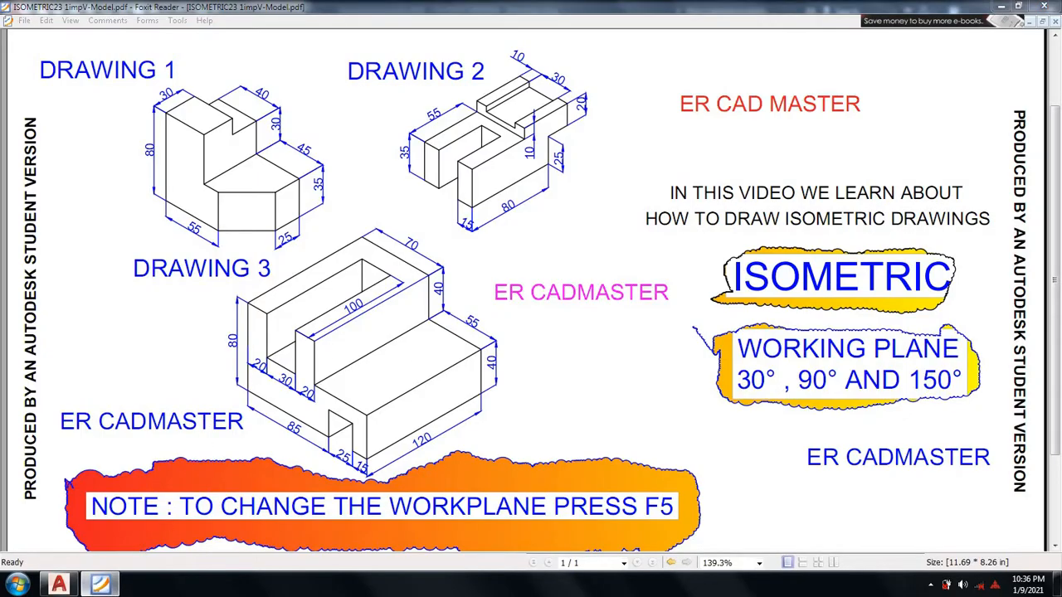
pyautogui.click(59, 584)
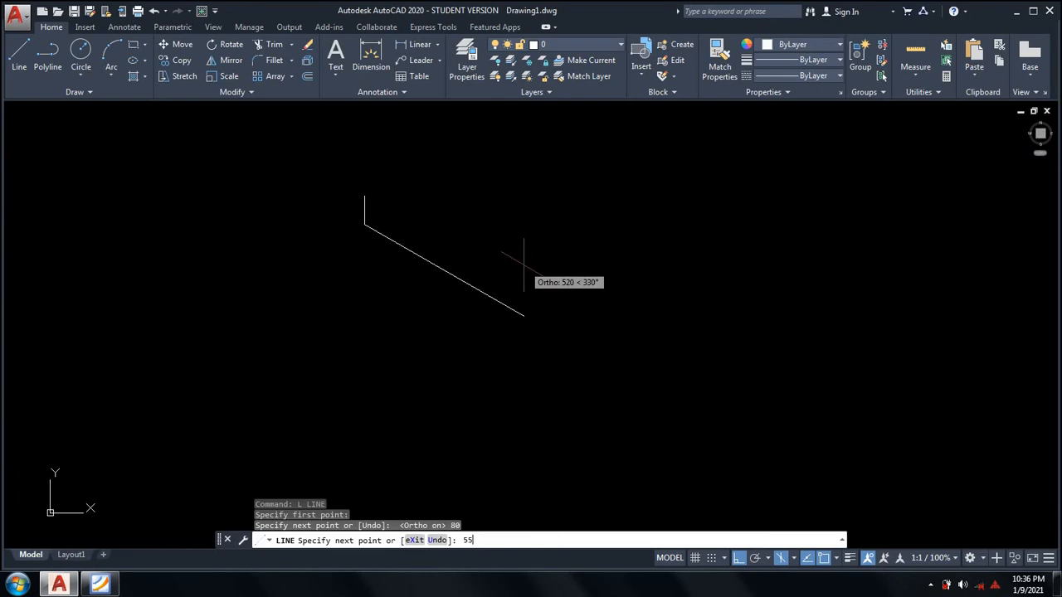
pyautogui.write('55')
pyautogui.press('Return')
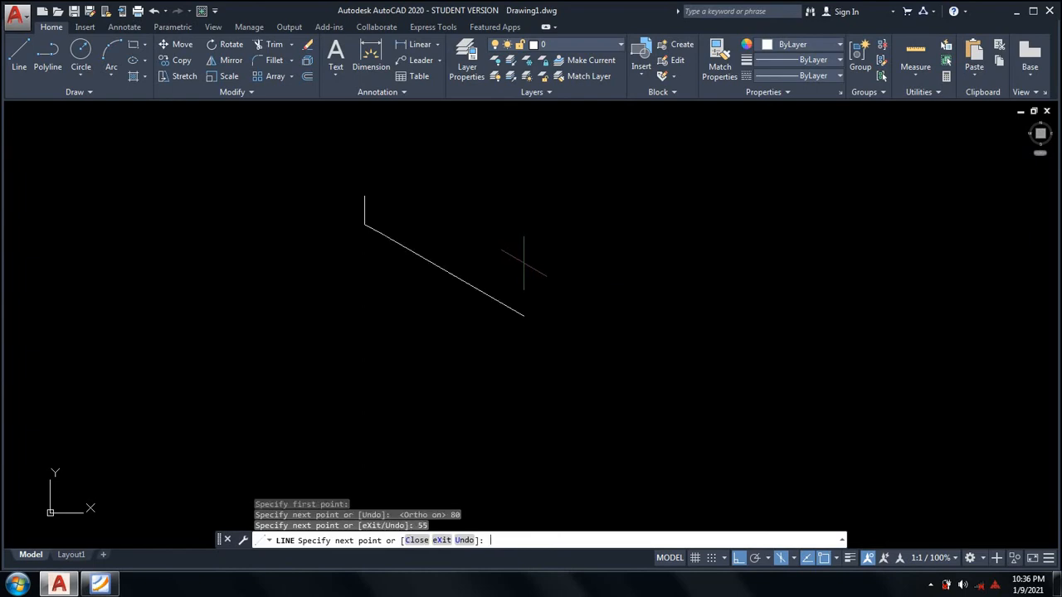
pyautogui.click(96, 583)
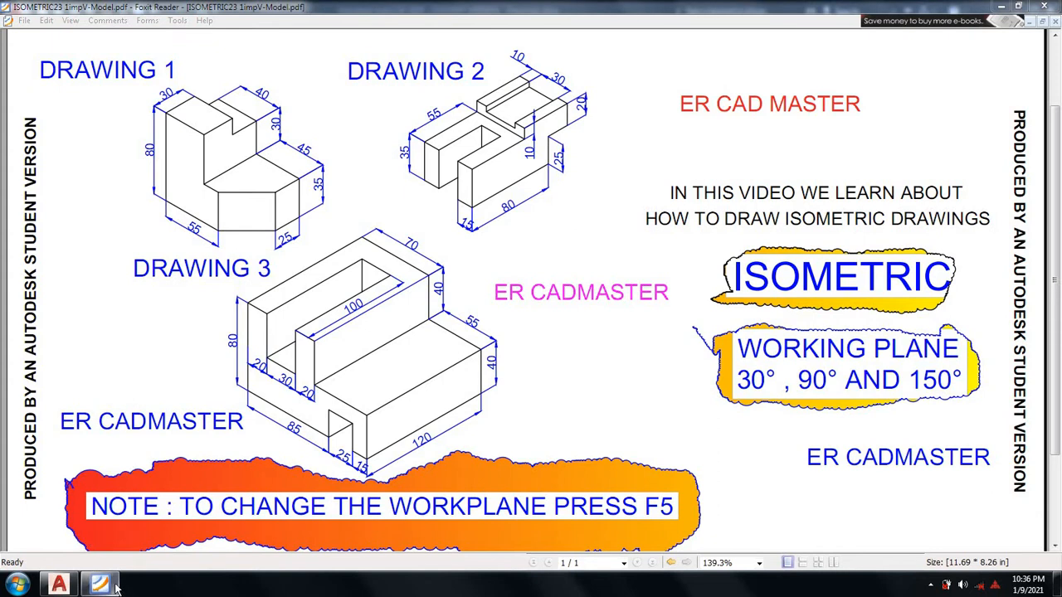
pyautogui.click(99, 585)
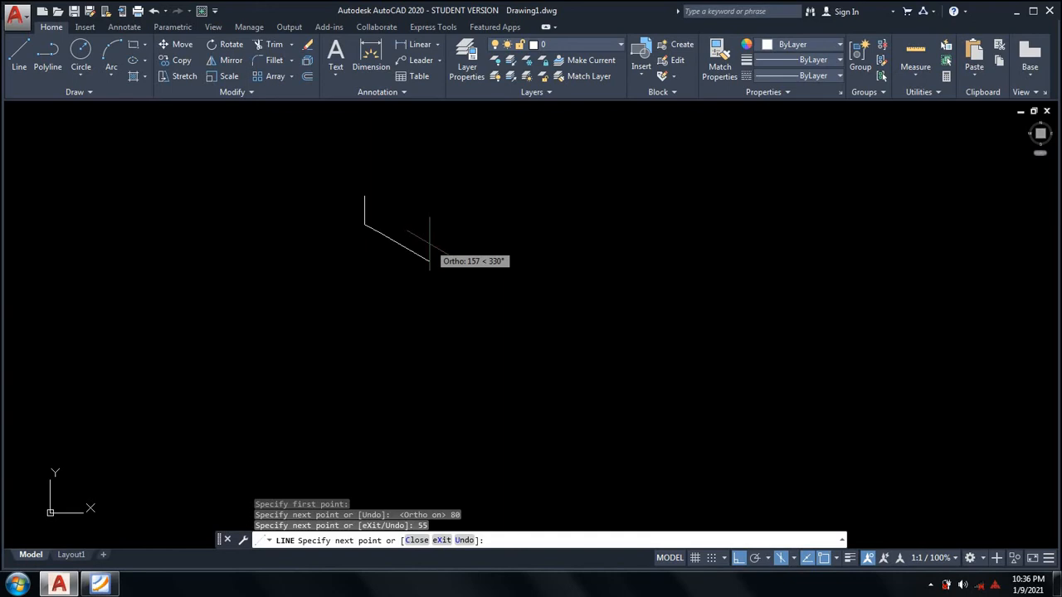
pyautogui.press('Escape')
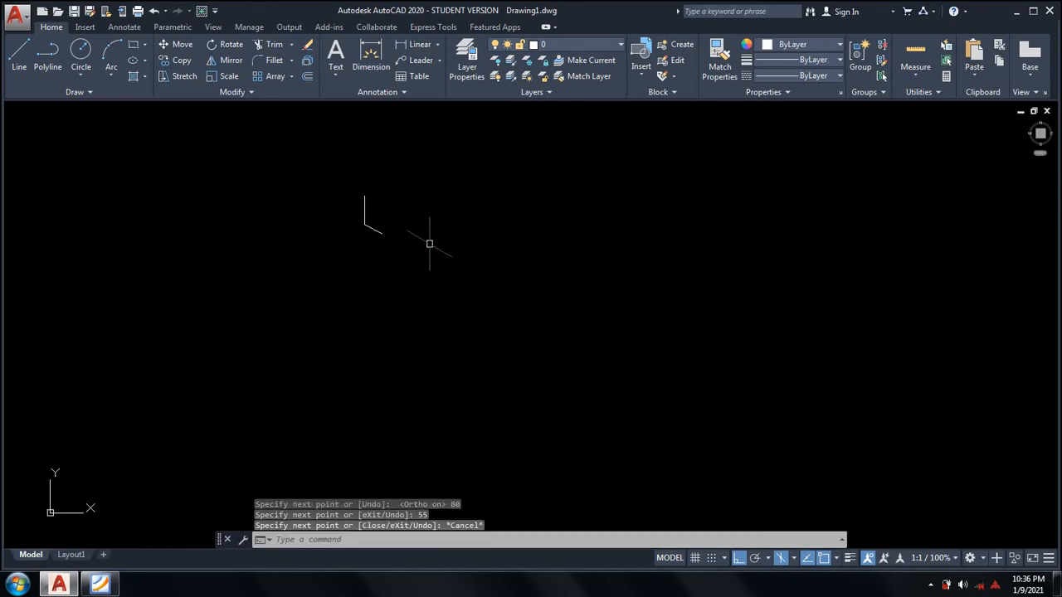
# Draw a 40-unit line at 330° from the upper end of the vertical edge, checking the dimension in the reference PDF
pyautogui.write('L')
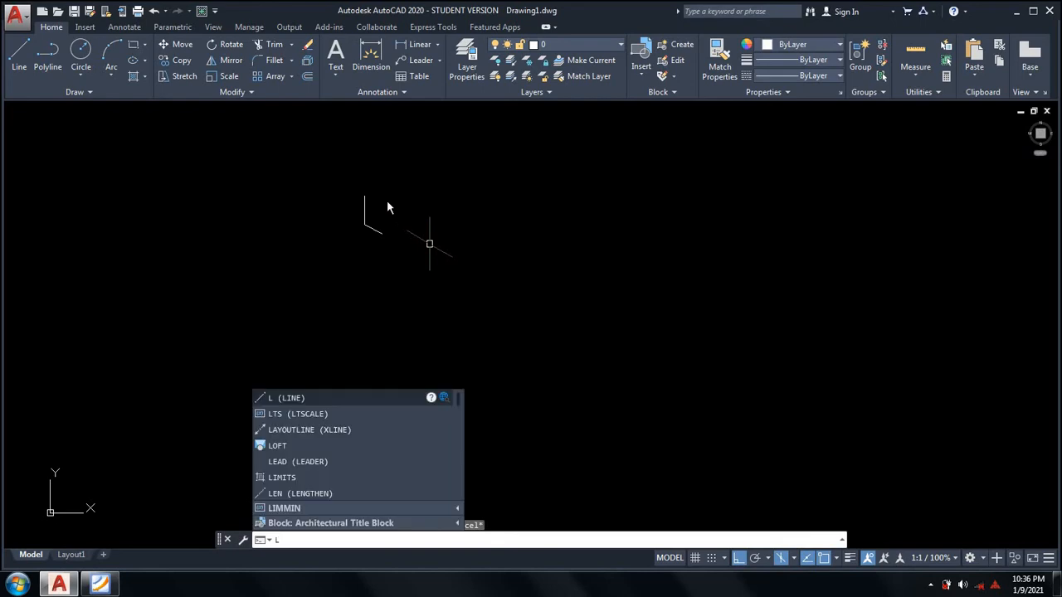
pyautogui.press('Return')
pyautogui.click(365, 197)
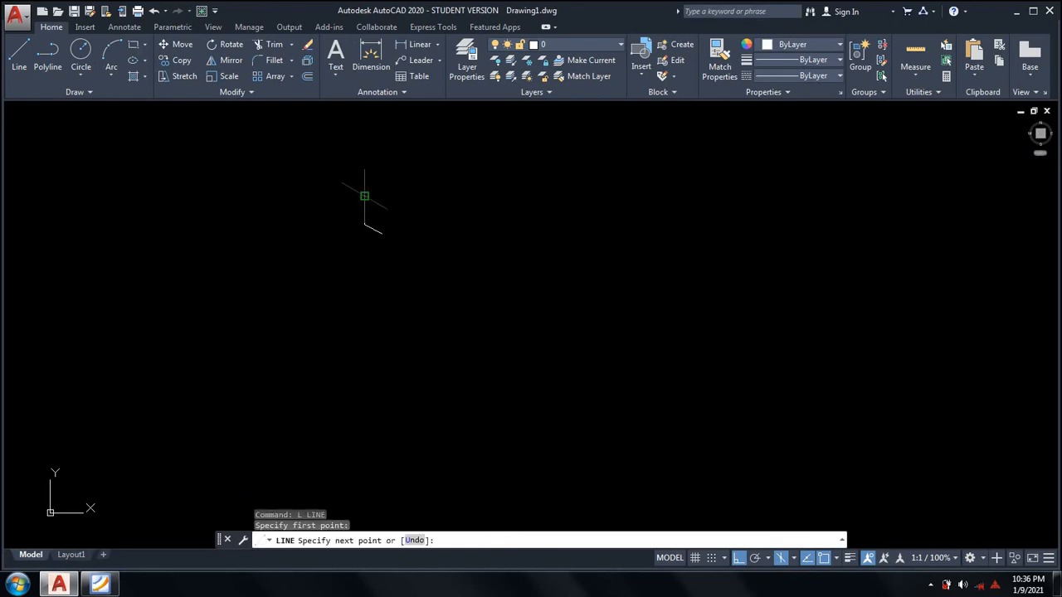
pyautogui.moveTo(395, 175); pyautogui.dragTo(353, 213, button='middle')
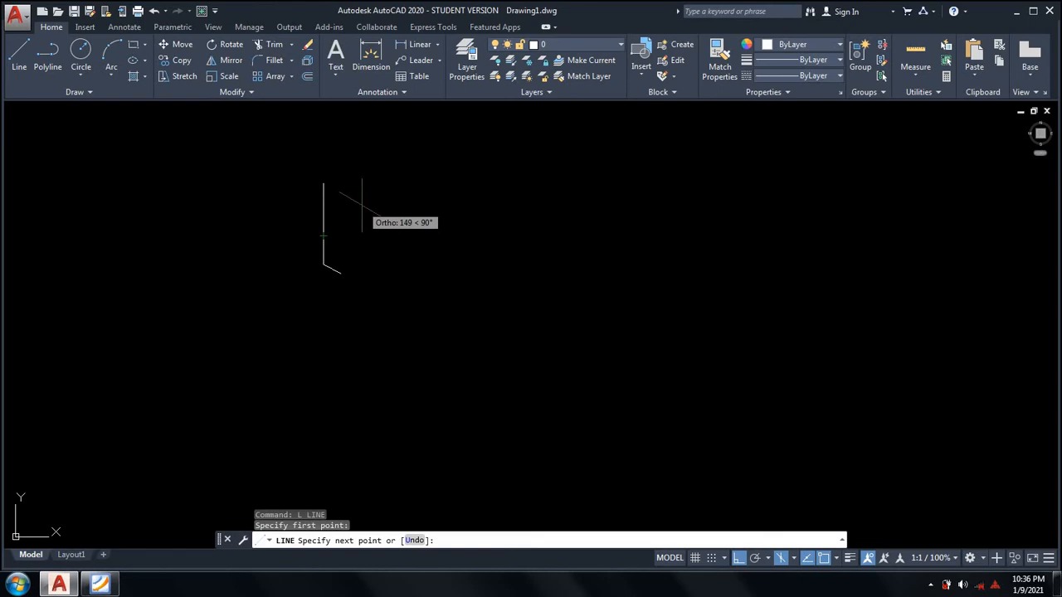
pyautogui.press('F6')
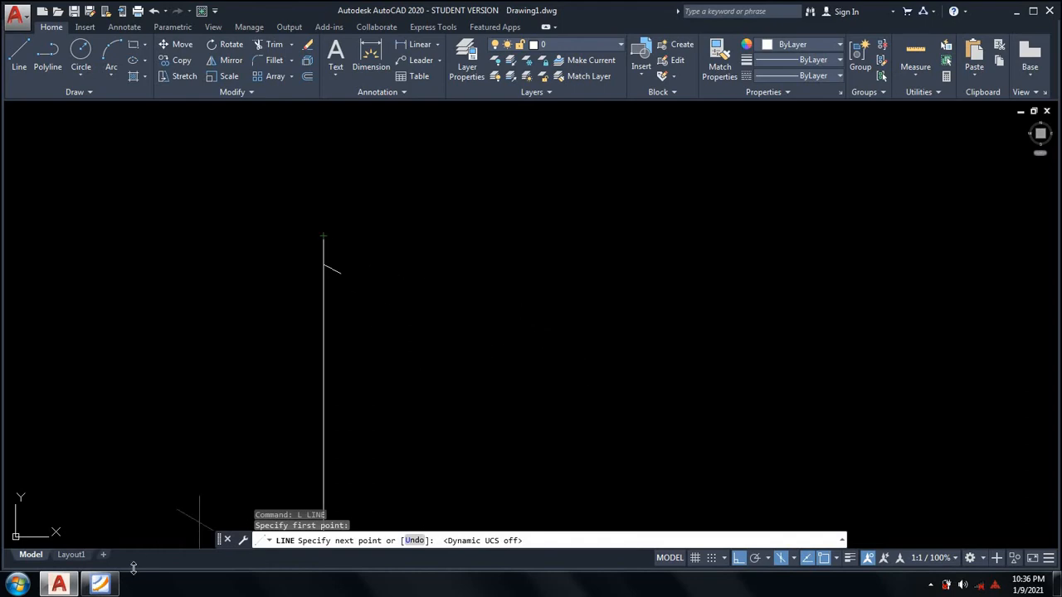
pyautogui.click(98, 585)
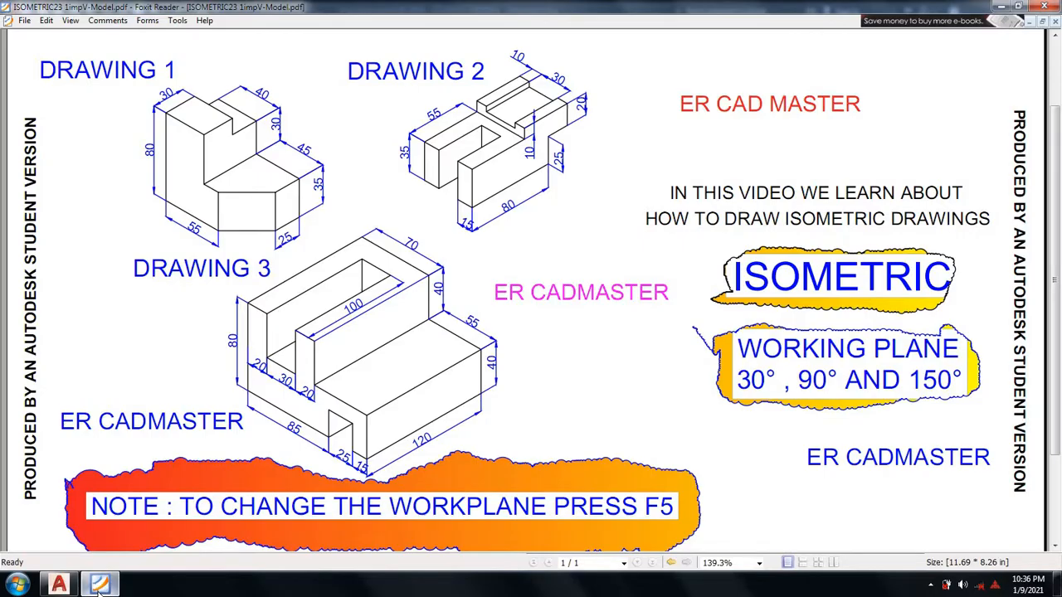
pyautogui.click(98, 586)
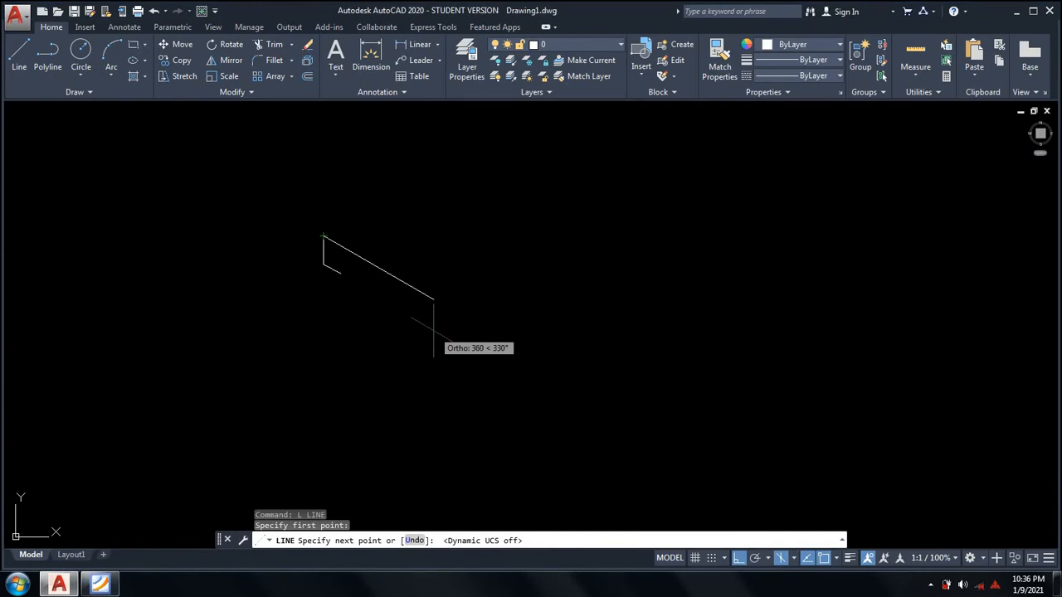
pyautogui.write('40')
pyautogui.press('Return')
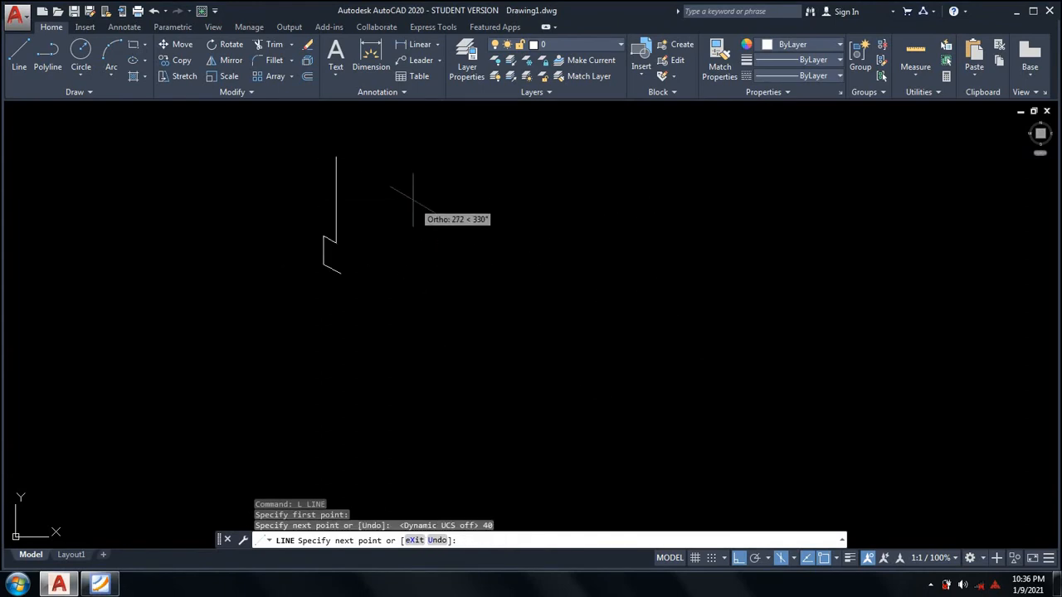
# Switch to the top isoplane, check the reference PDF, and continue the top face with a 30-unit line at 30°
pyautogui.press('F5')
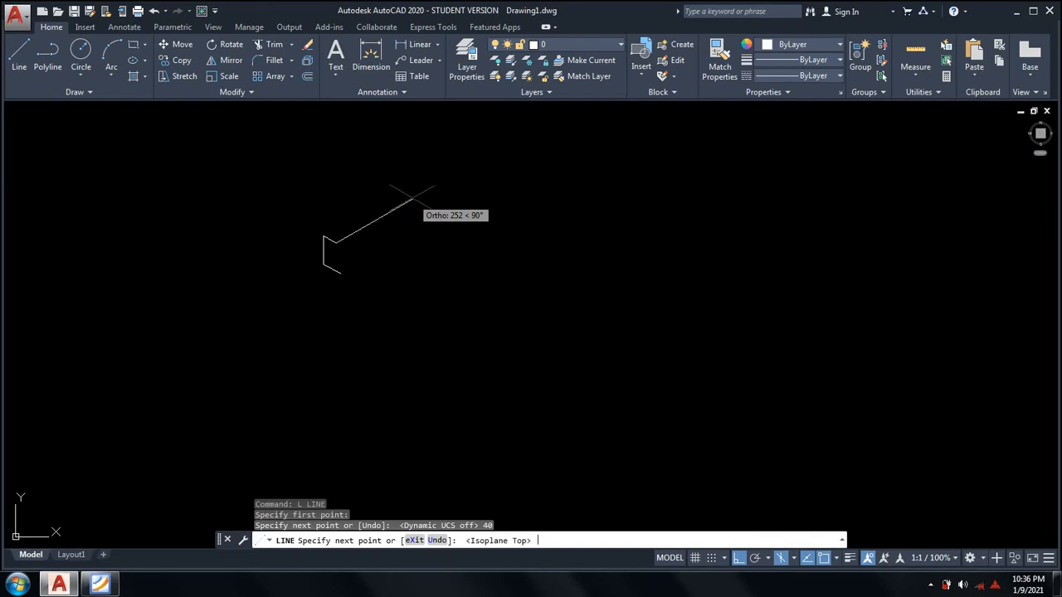
pyautogui.click(99, 584)
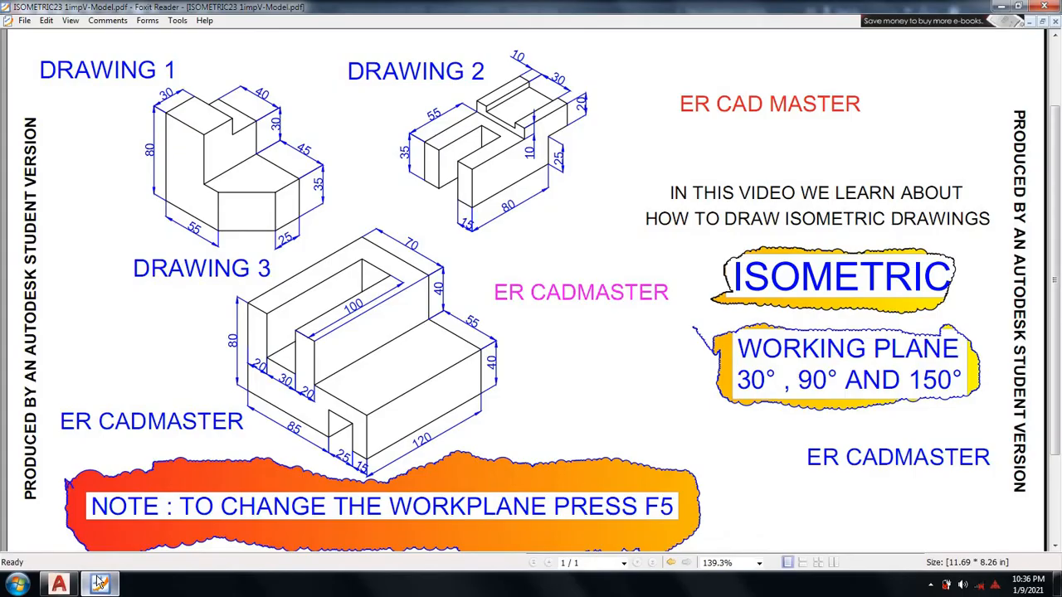
pyautogui.click(99, 584)
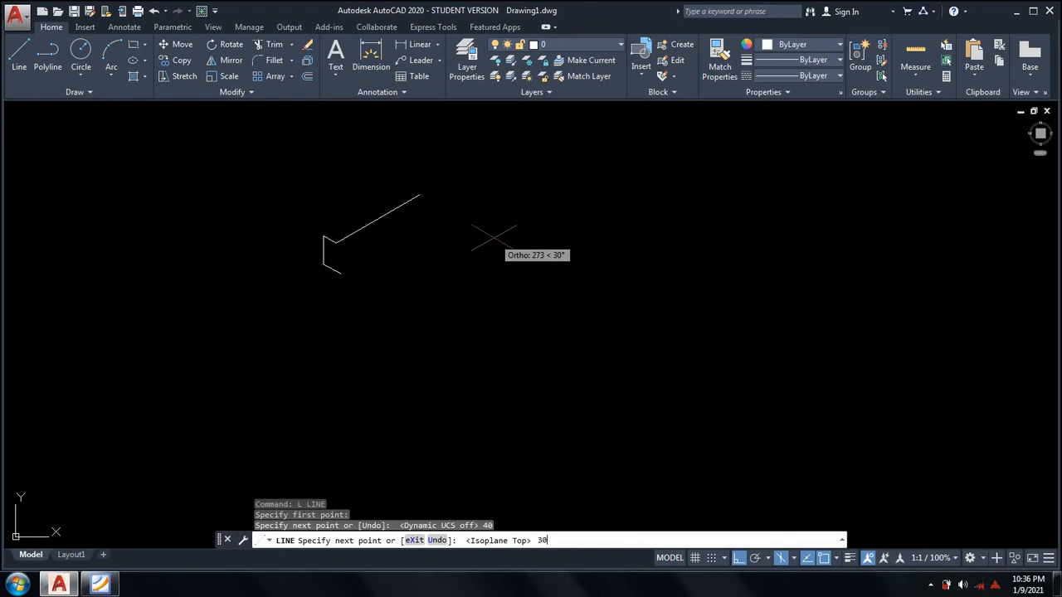
pyautogui.press('Return')
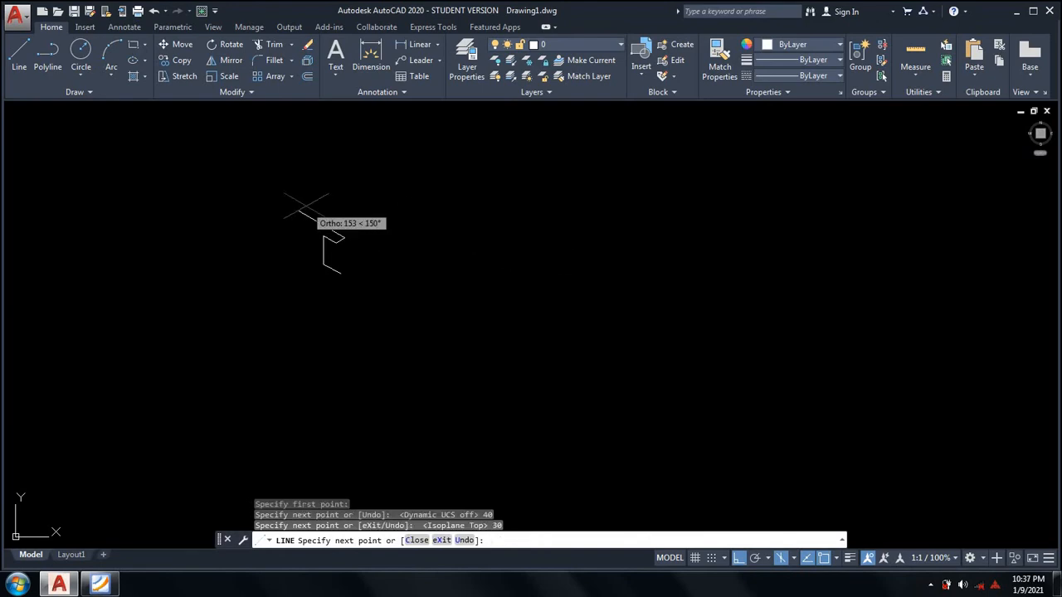
# Complete the top face with a 40-unit line at 150° and a 30-unit line back to its starting corner
pyautogui.write('40')
pyautogui.press('Return')
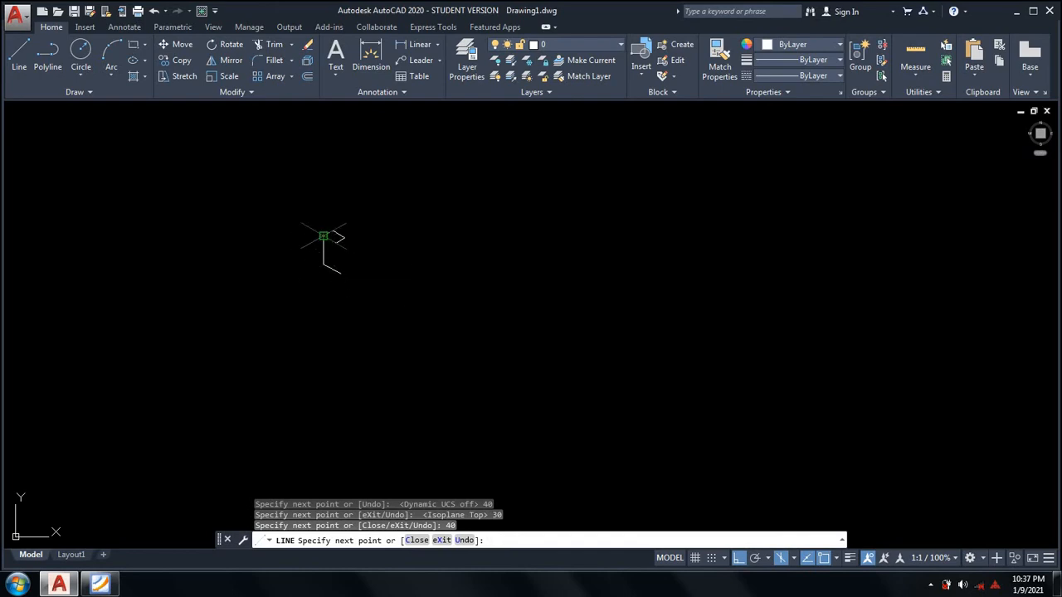
pyautogui.write('30')
pyautogui.press('Return')
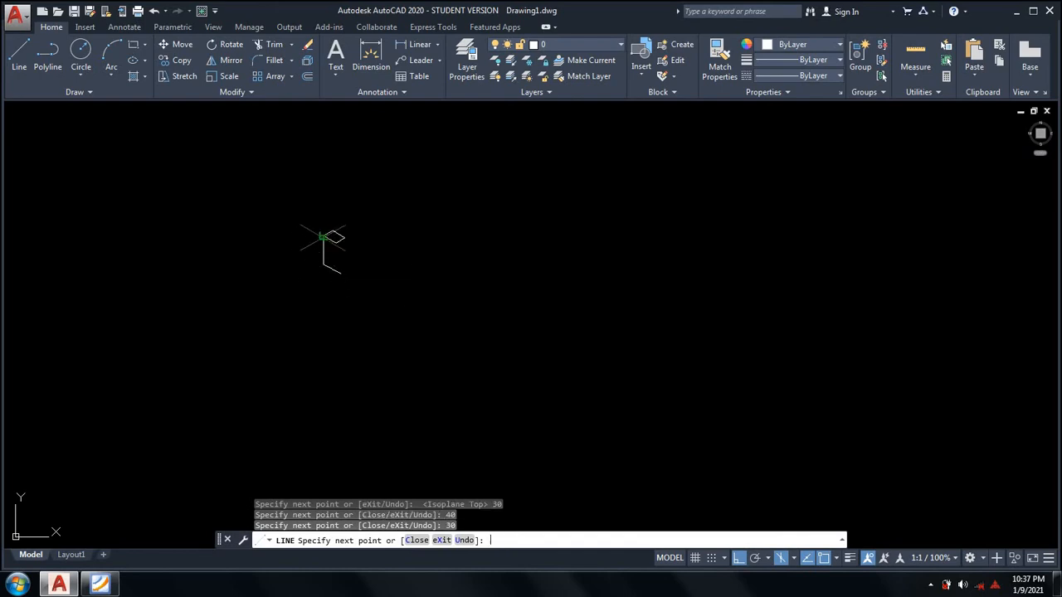
pyautogui.press('Escape')
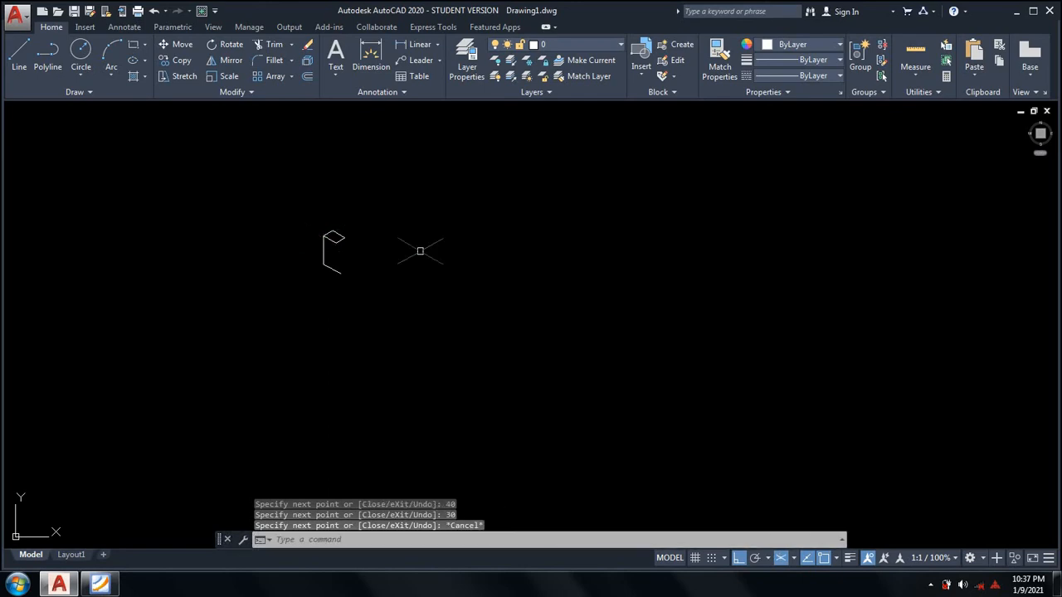
pyautogui.moveTo(420, 266); pyautogui.dragTo(440, 271, button='middle')
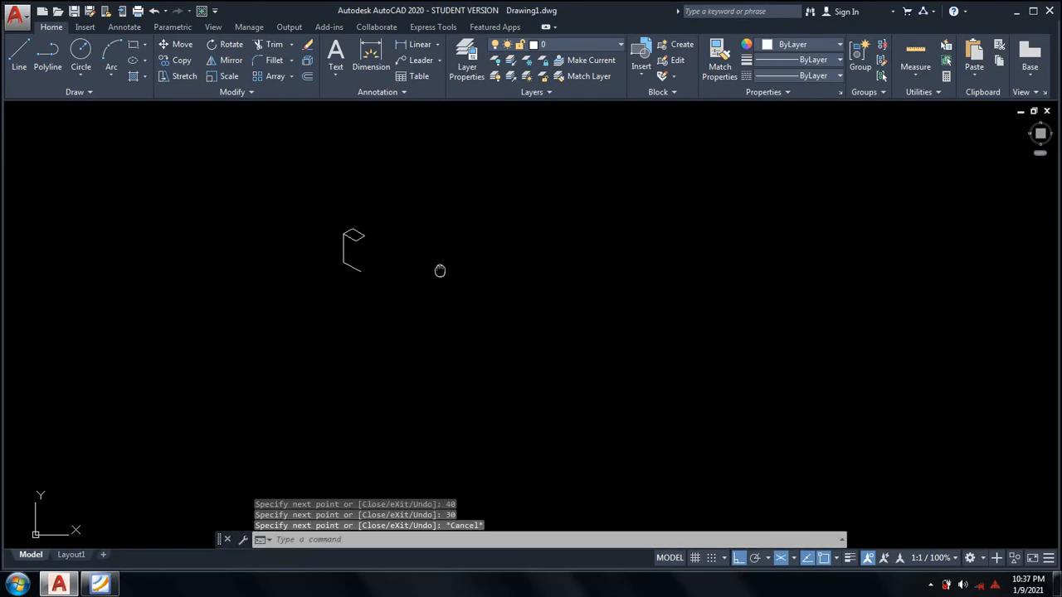
# Check the reference PDF and draw a 15-unit line at 270° from the top face's right corner on the right isoplane
pyautogui.click(99, 585)
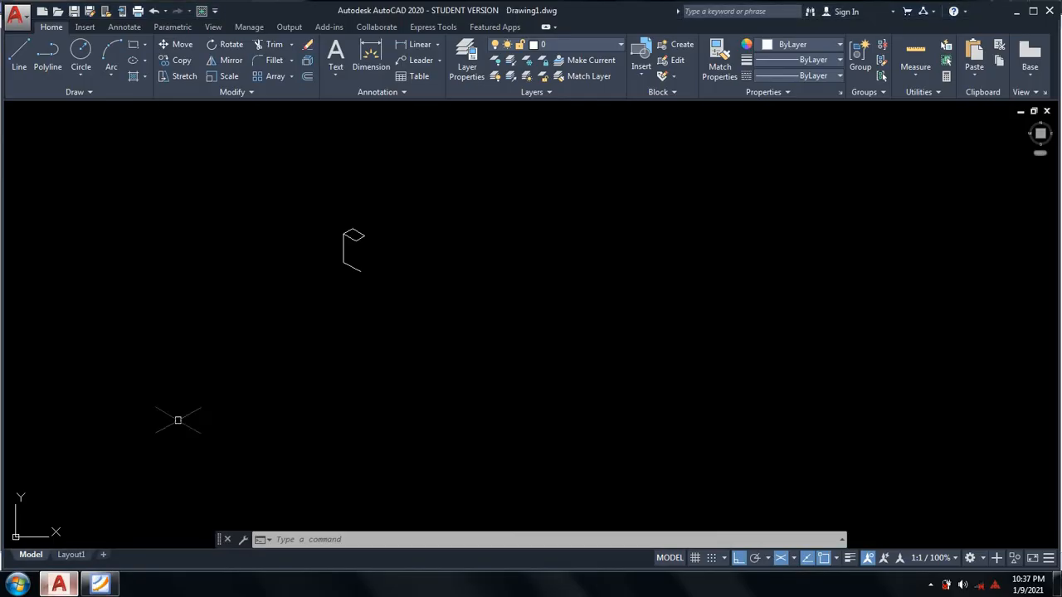
pyautogui.click(60, 586)
pyautogui.write('l')
pyautogui.press('Return')
pyautogui.scroll(6, 353, 236)
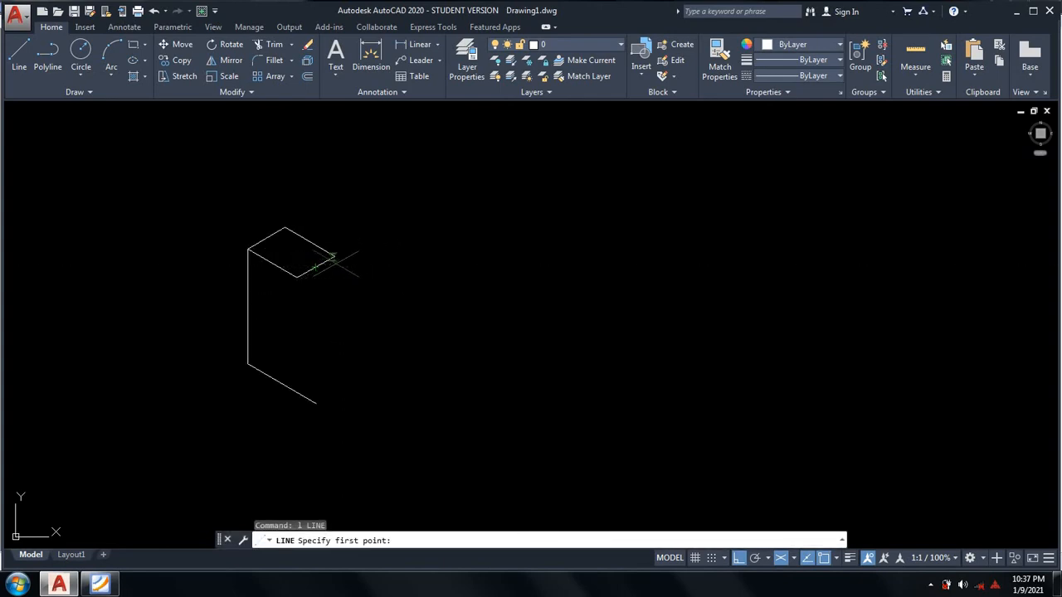
pyautogui.click(335, 255)
pyautogui.press('F5')
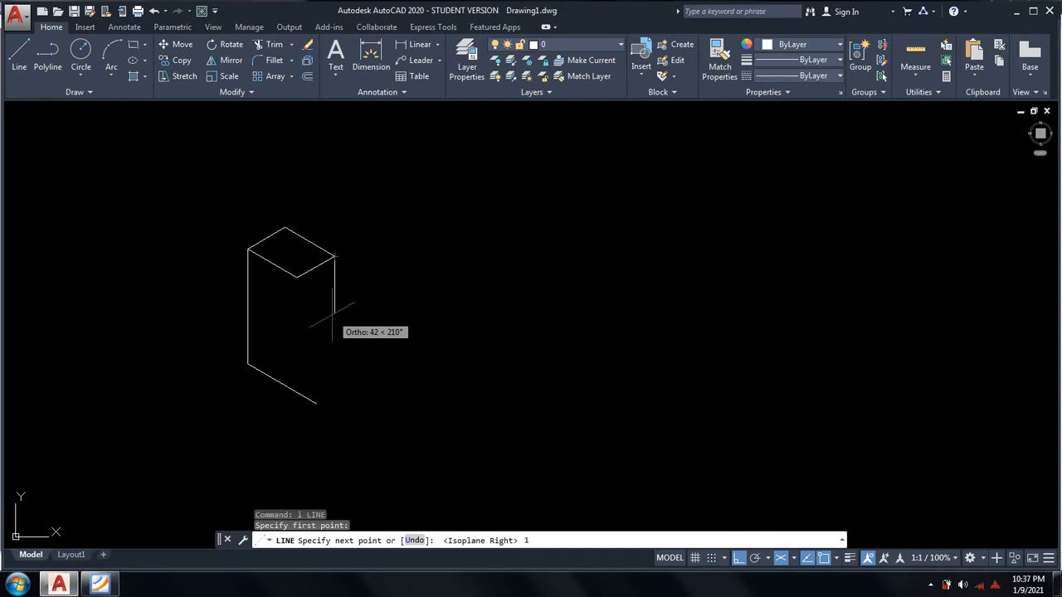
pyautogui.write('15')
pyautogui.press('Return')
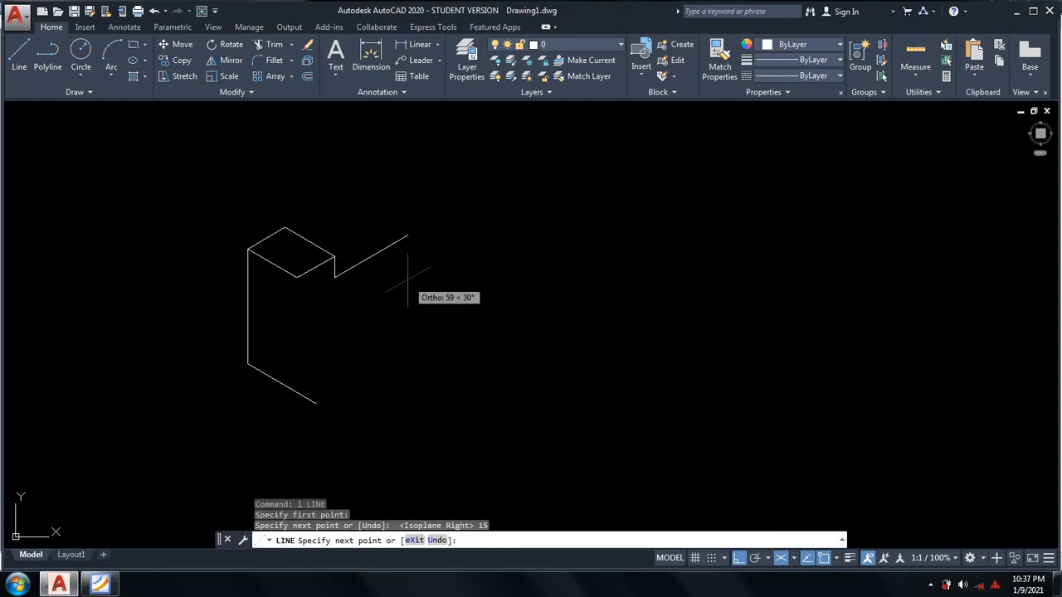
# Continue the step profile with a 25-unit line at 30° and a 30-unit line at 270°, and end the line
pyautogui.moveTo(408, 281); pyautogui.dragTo(429, 349, button='middle')
pyautogui.write('25')
pyautogui.press('Return')
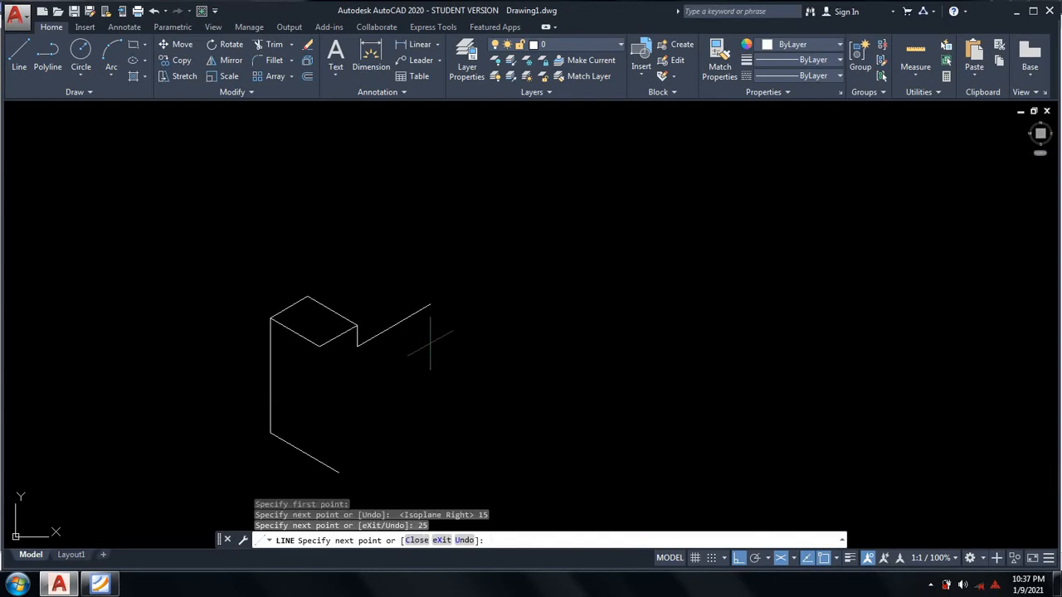
pyautogui.moveTo(417, 390); pyautogui.dragTo(431, 346, button='middle')
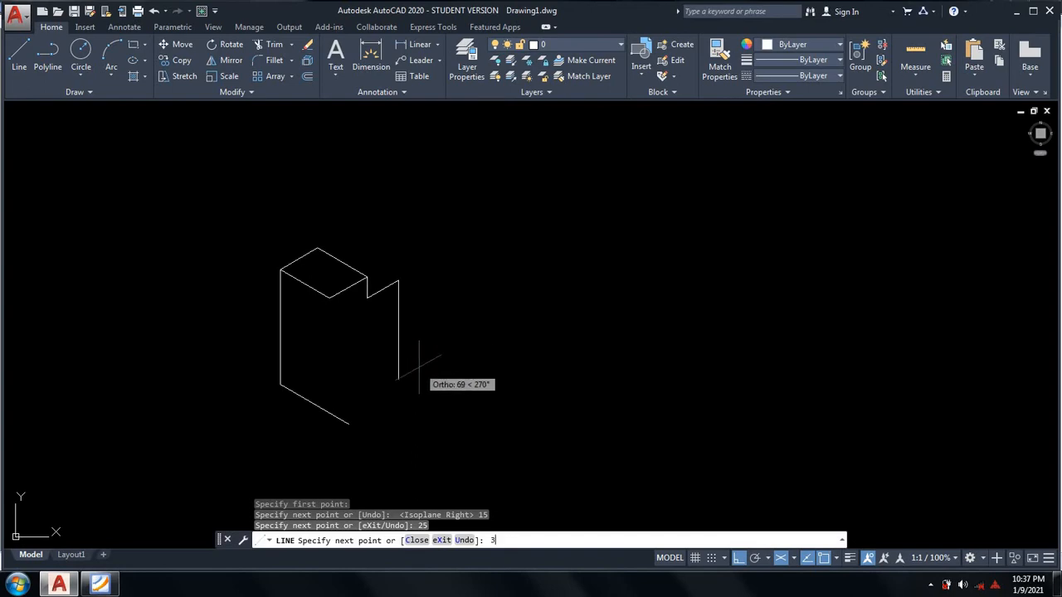
pyautogui.press('Return')
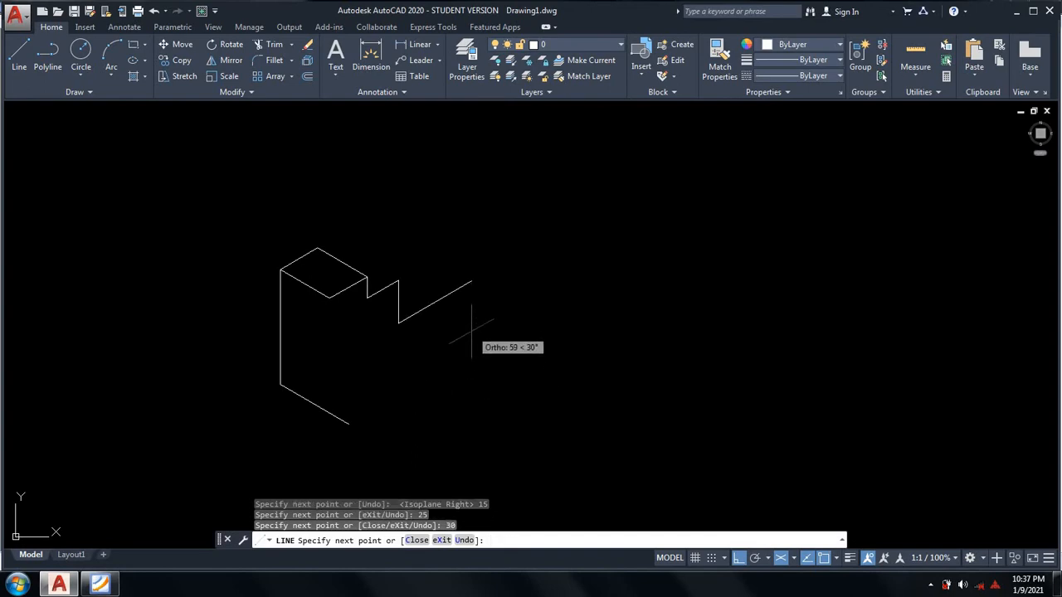
pyautogui.press('Escape')
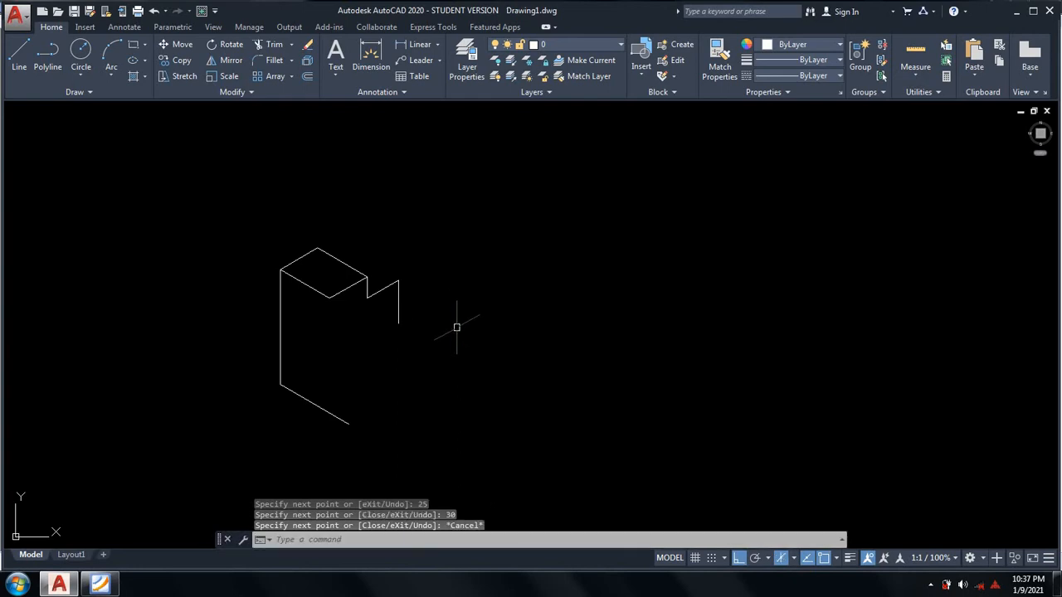
# Draw a 40-unit line at 150° on the left isoplane from the upper end of the 30-unit vertical edge
pyautogui.write('L')
pyautogui.press('Return')
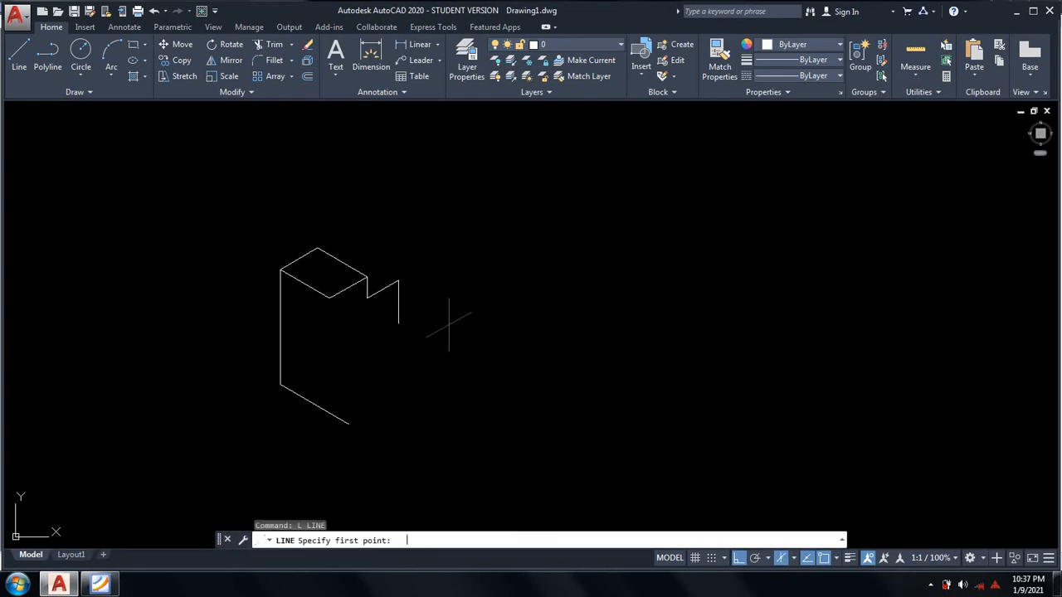
pyautogui.click(397, 281)
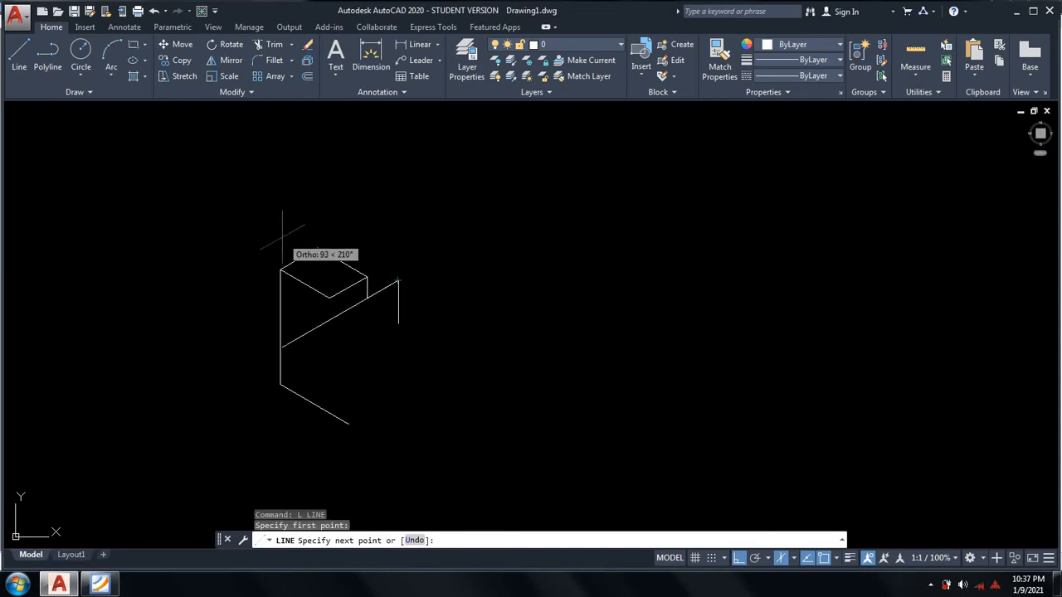
pyautogui.press('F5')
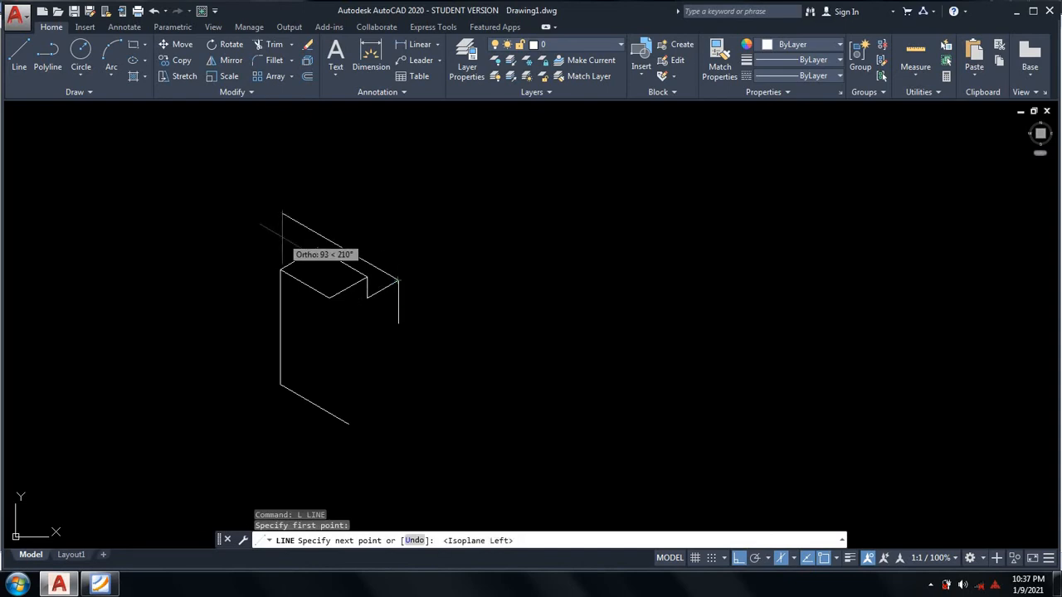
pyautogui.write('40')
pyautogui.press('Return')
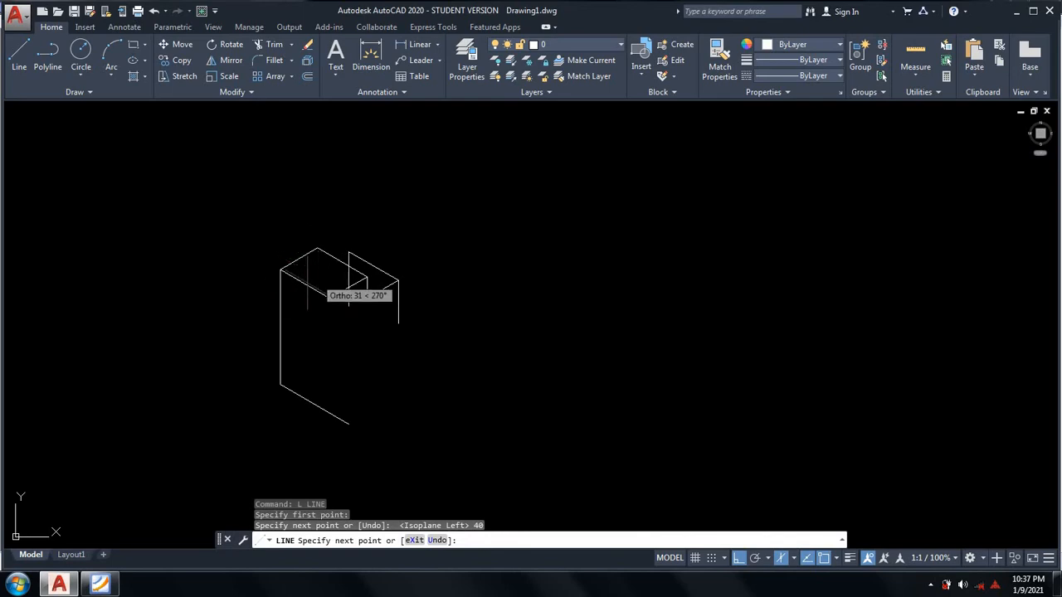
# Switch to the top isoplane, continue with a line at 210° that crosses into the top face, and end the line
pyautogui.press('F5')
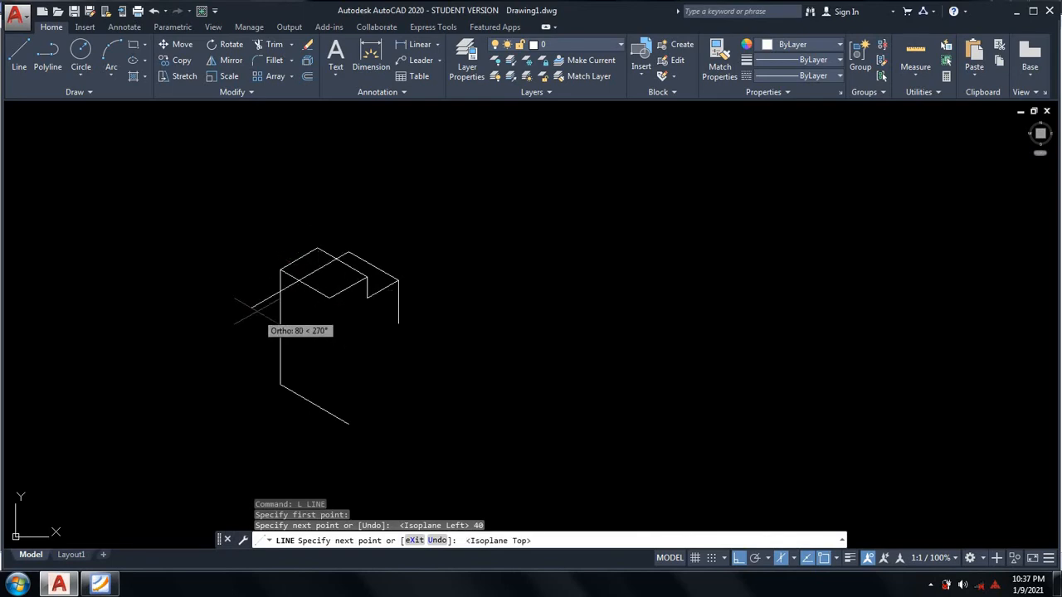
pyautogui.click(320, 268)
pyautogui.press('Return')
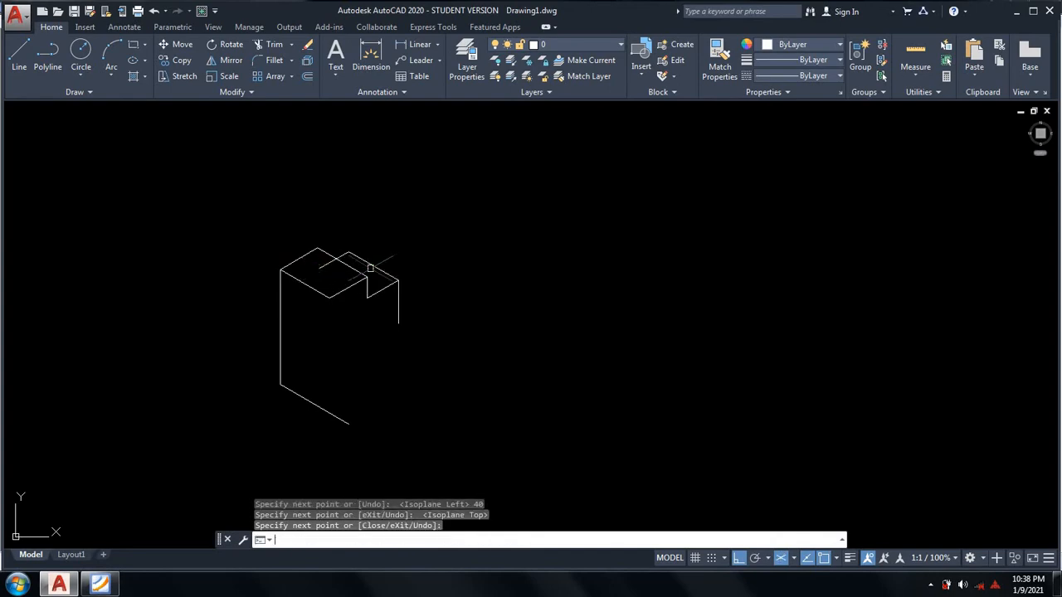
# Check Drawing 1 in the PDF and trim the part of the line that extends inside the top face
pyautogui.click(100, 585)
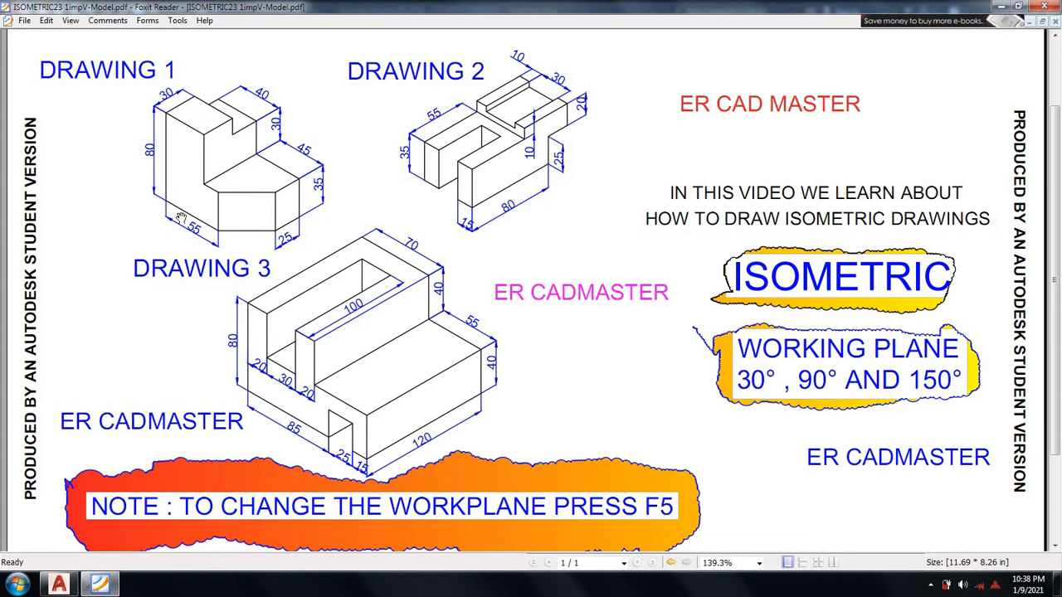
pyautogui.click(58, 585)
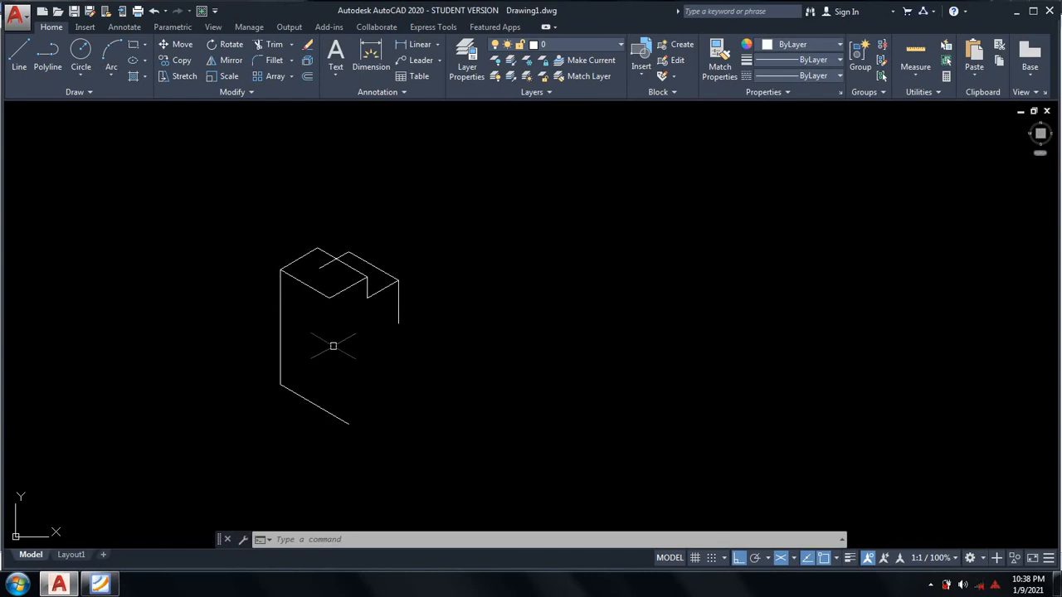
pyautogui.write('tr')
pyautogui.press('Return')
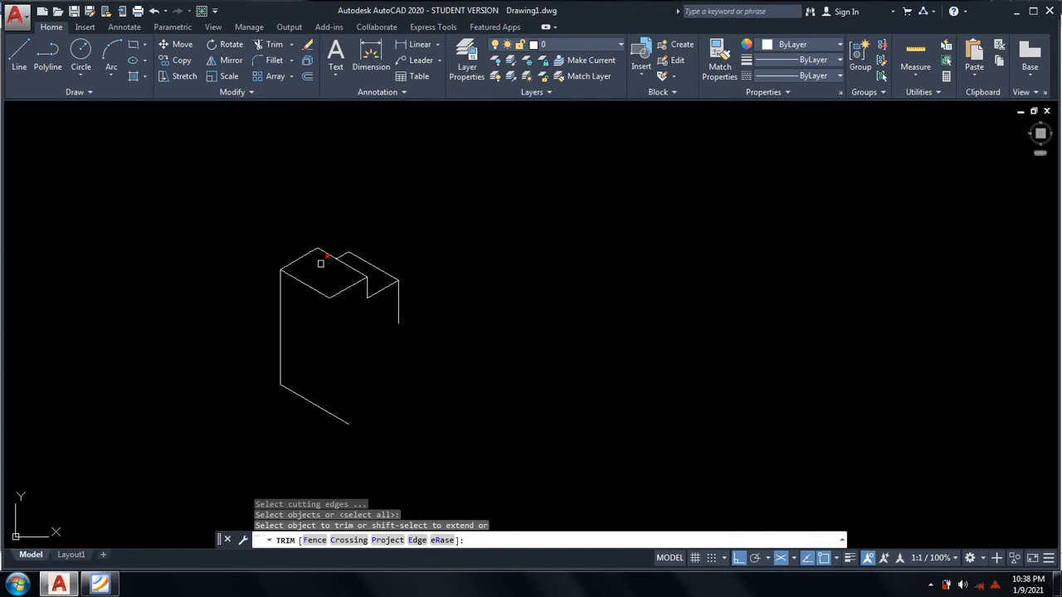
pyautogui.click(320, 263)
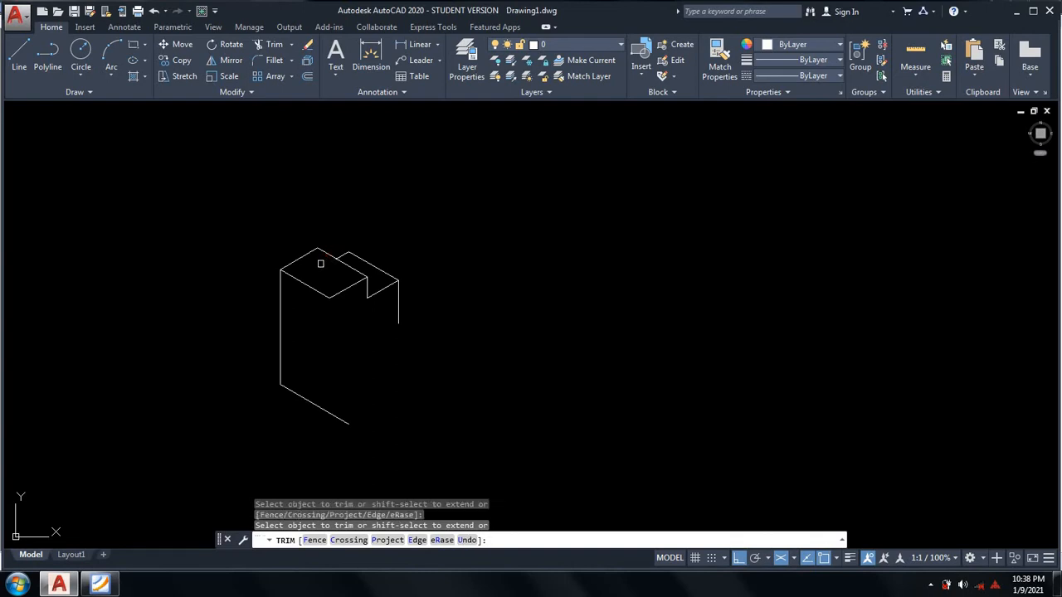
pyautogui.press('Return')
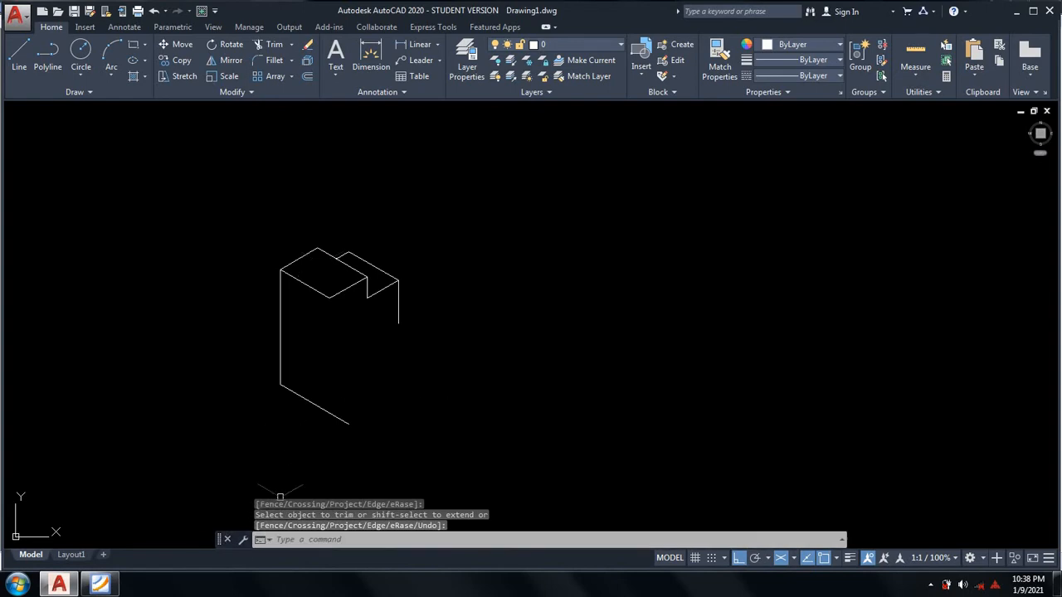
# Draw a 45-unit line at 330° from the lower end of the 30-unit vertical edge
pyautogui.write('l')
pyautogui.press('Return')
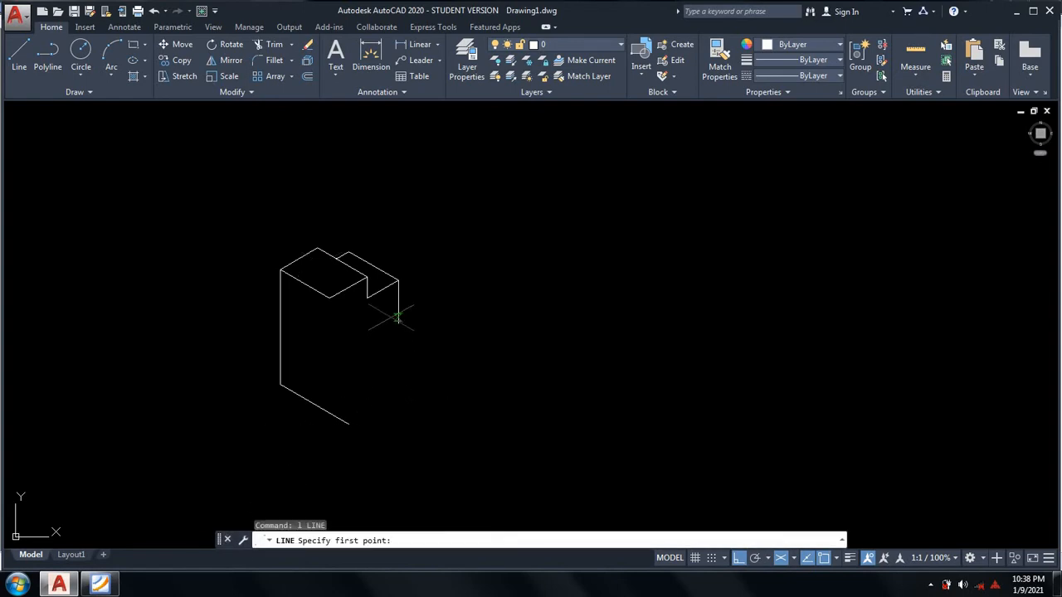
pyautogui.click(397, 324)
pyautogui.write('45')
pyautogui.press('Return')
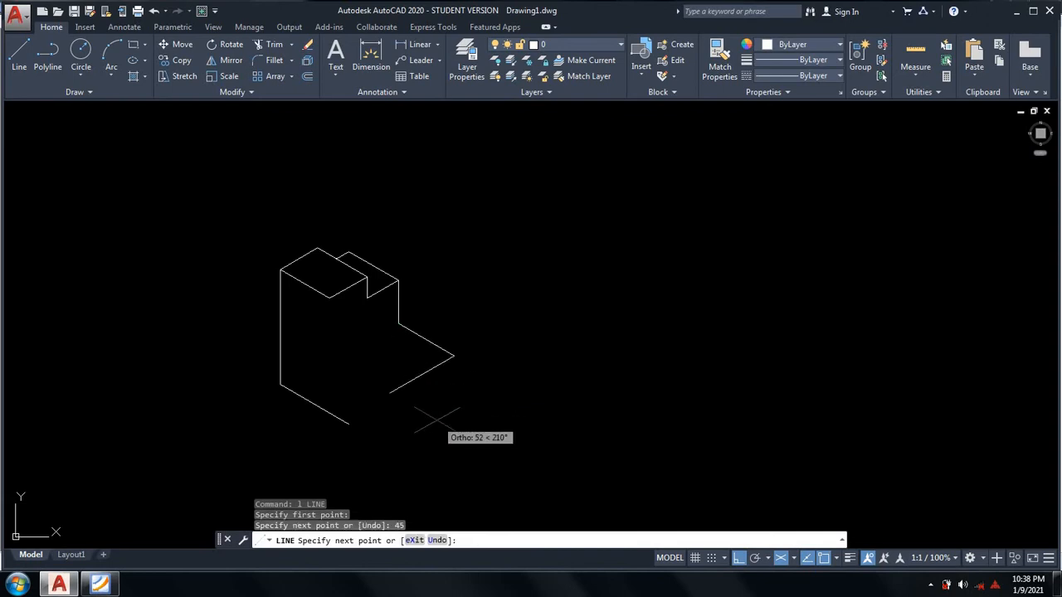
# On the right isoplane, continue with lines of 35 units at 270°, 25 at 210° and 35 at 90°, and check the PDF
pyautogui.press('F5')
pyautogui.write('3')
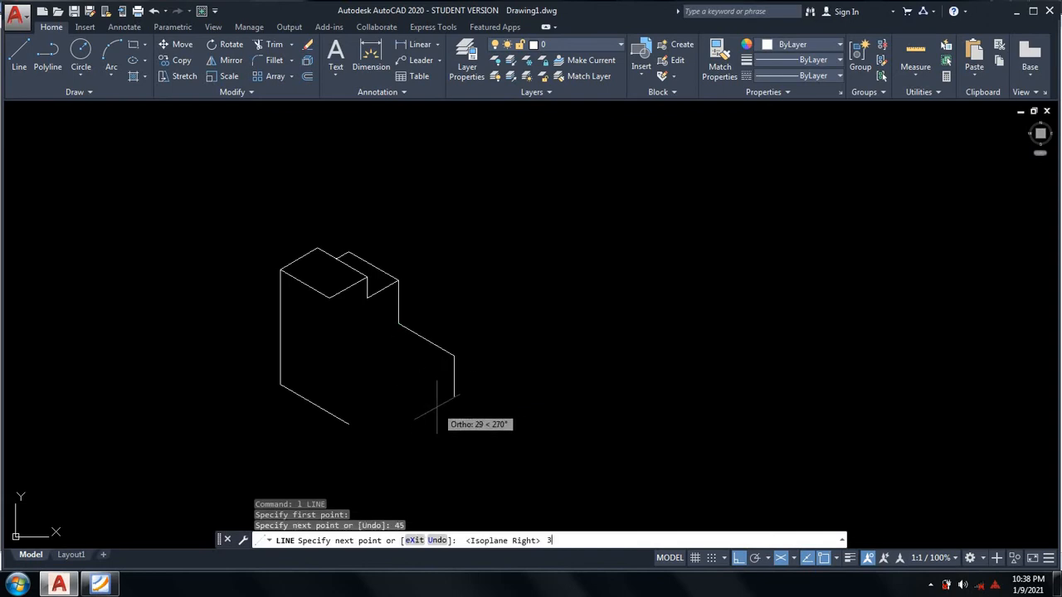
pyautogui.write('5')
pyautogui.press('Return')
pyautogui.write('2')
pyautogui.press('Return')
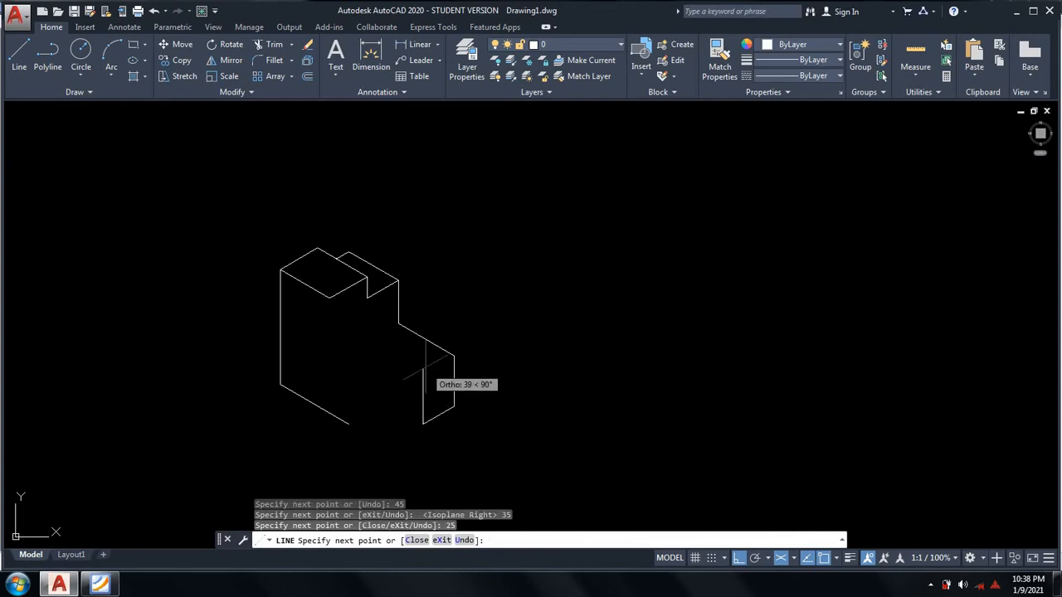
pyautogui.press('Return')
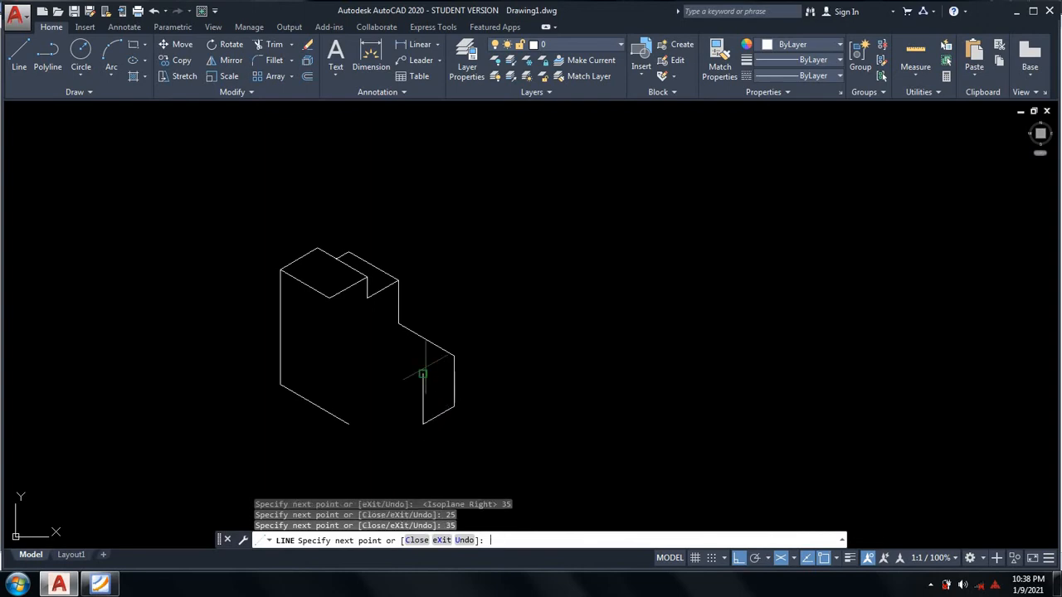
pyautogui.click(100, 585)
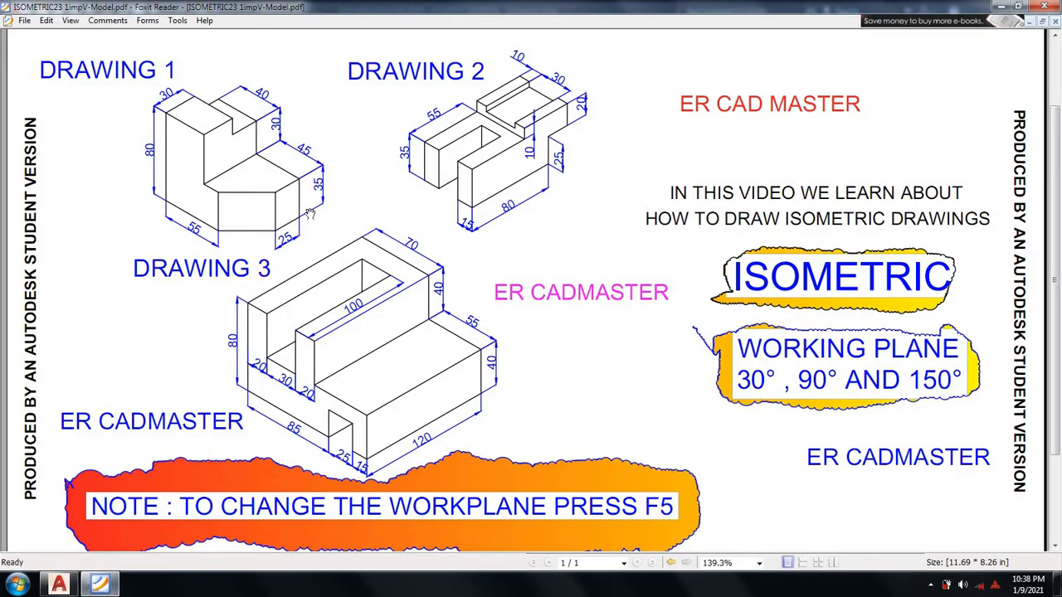
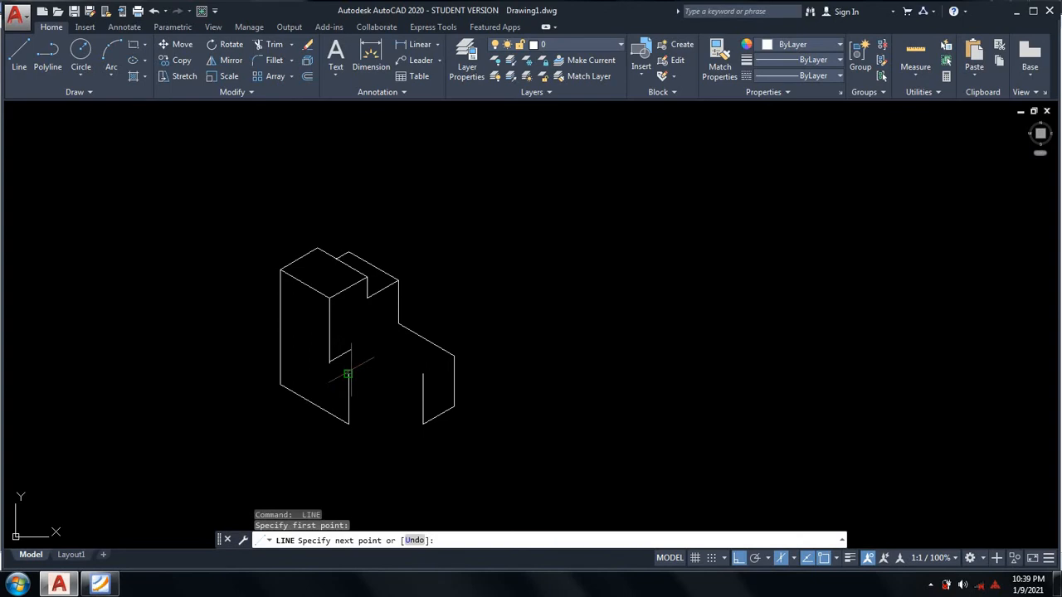
# Try connecting the tall inner vertical edge to the top of the short front vertical edge with a sloped line, and delete that line
pyautogui.click(348, 374)
pyautogui.press('Return')
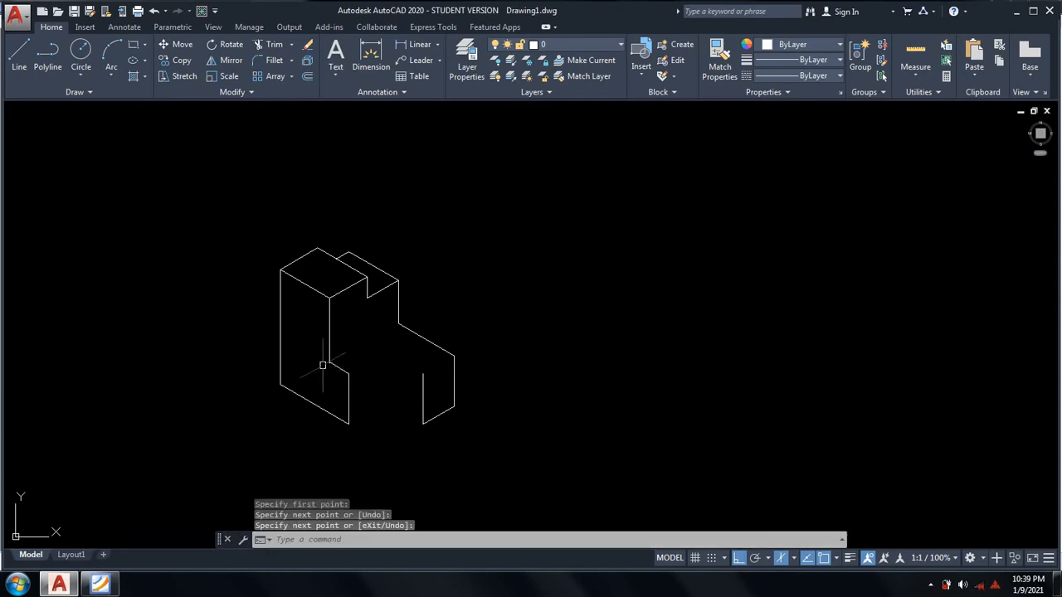
pyautogui.scroll(5, 322, 365)
pyautogui.click(358, 353)
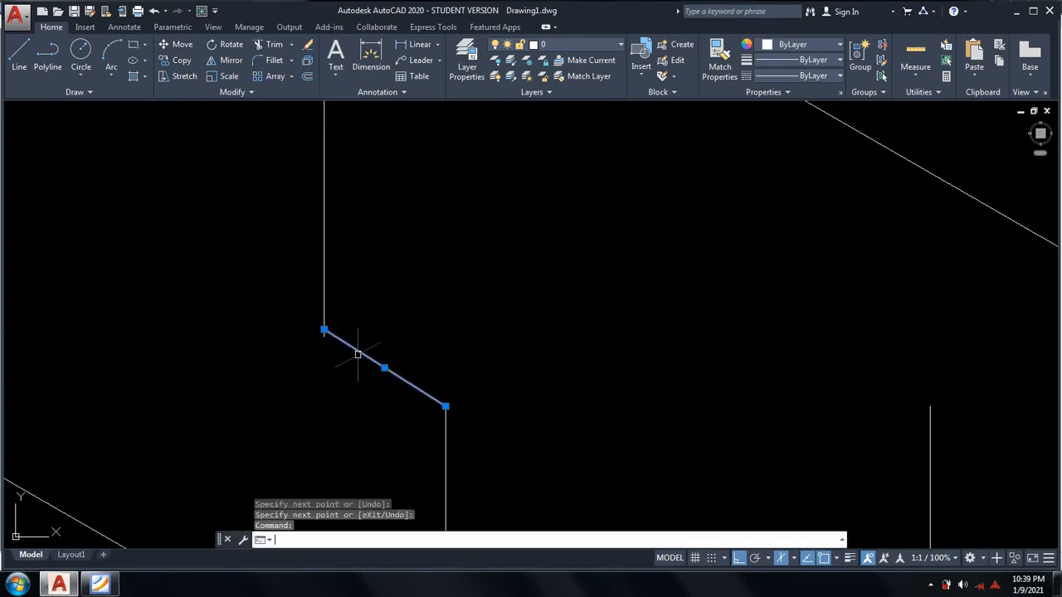
pyautogui.press('Delete')
# Draw a line from the exact lower endpoint of the tall inner vertical edge to the top of the short front vertical edge
pyautogui.write('l')
pyautogui.press('Return')
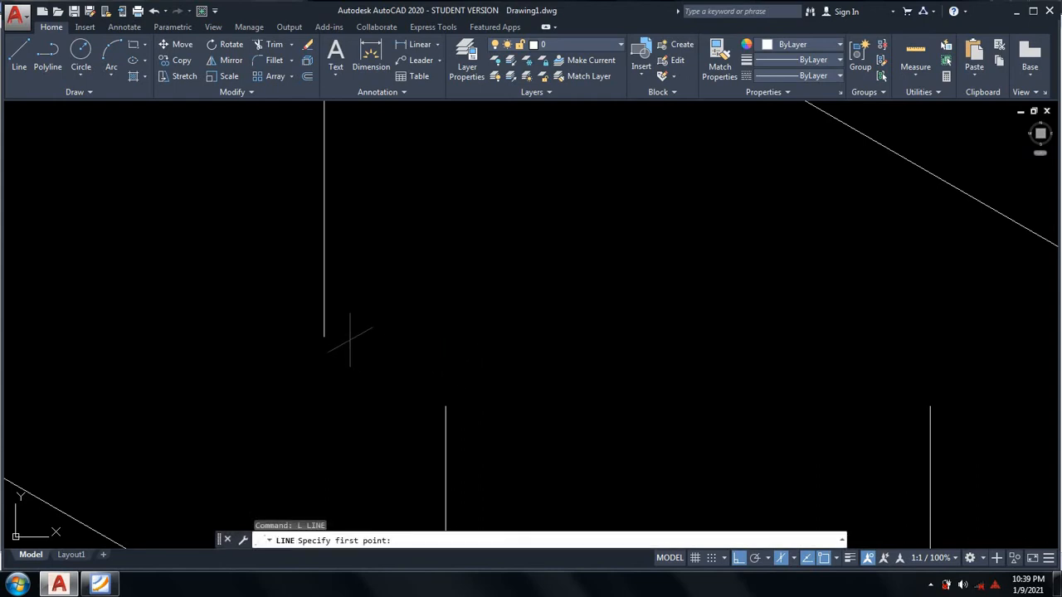
pyautogui.click(324, 336)
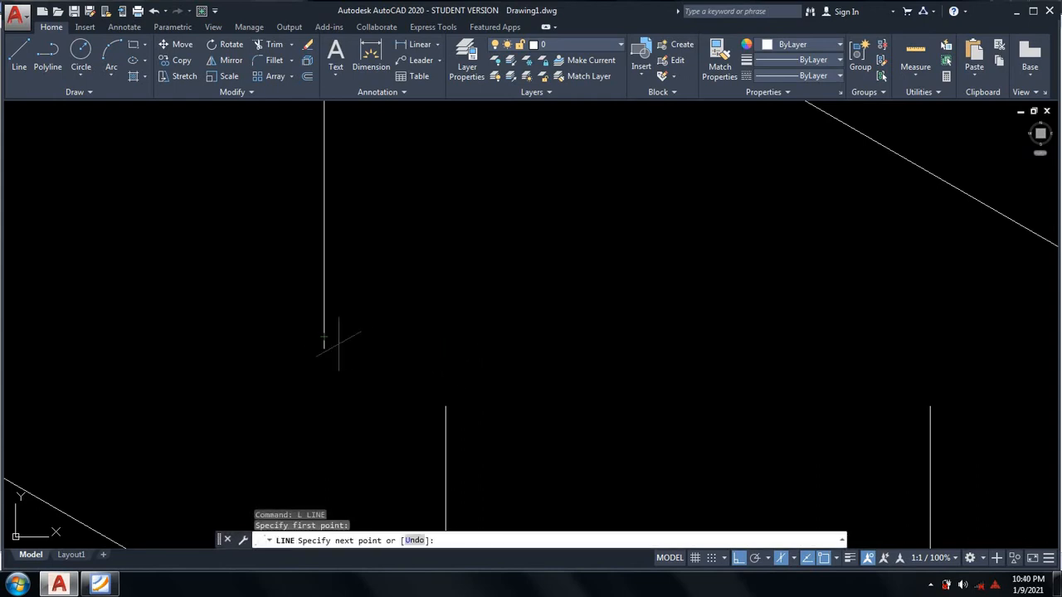
pyautogui.click(446, 407)
pyautogui.press('Return')
# Draw a line from the lower end of the tall inner vertical edge to the lower end of the 30-unit vertical edge
pyautogui.press('Return')
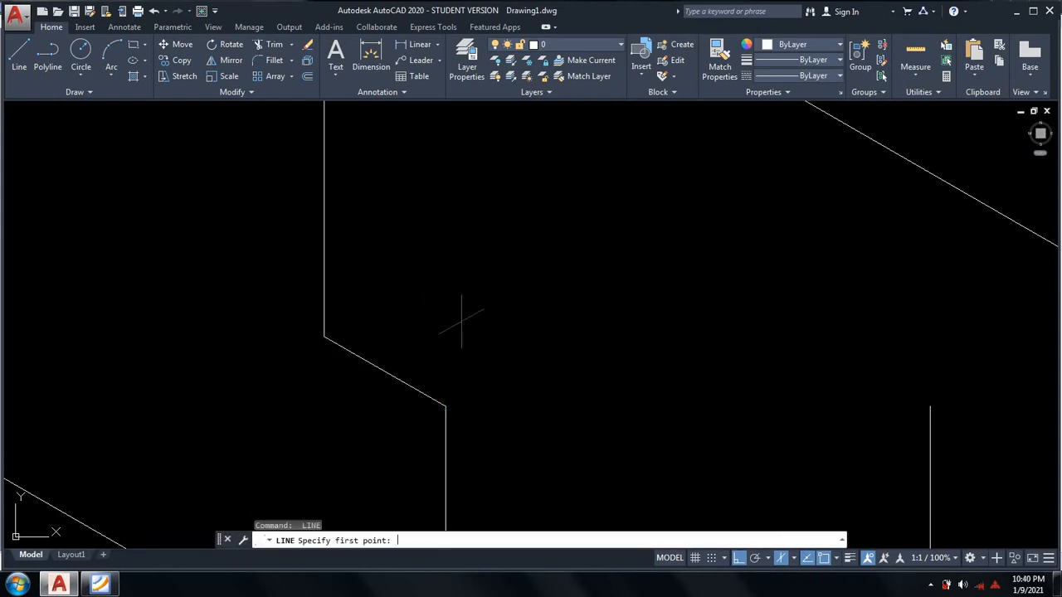
pyautogui.scroll(-2, 592, 314)
pyautogui.moveTo(604, 299); pyautogui.dragTo(476, 473, button='middle')
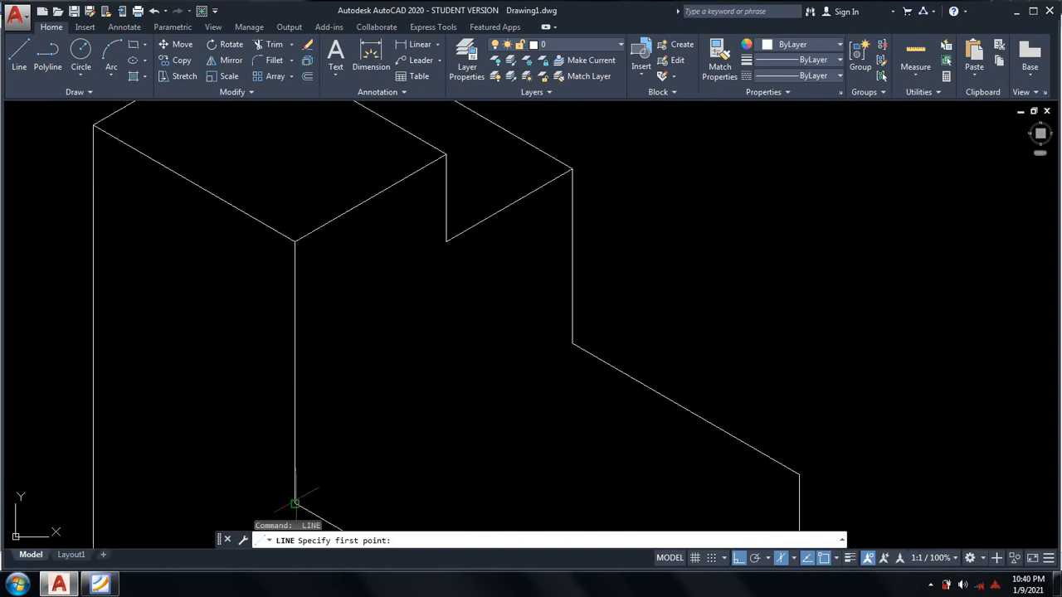
pyautogui.click(295, 504)
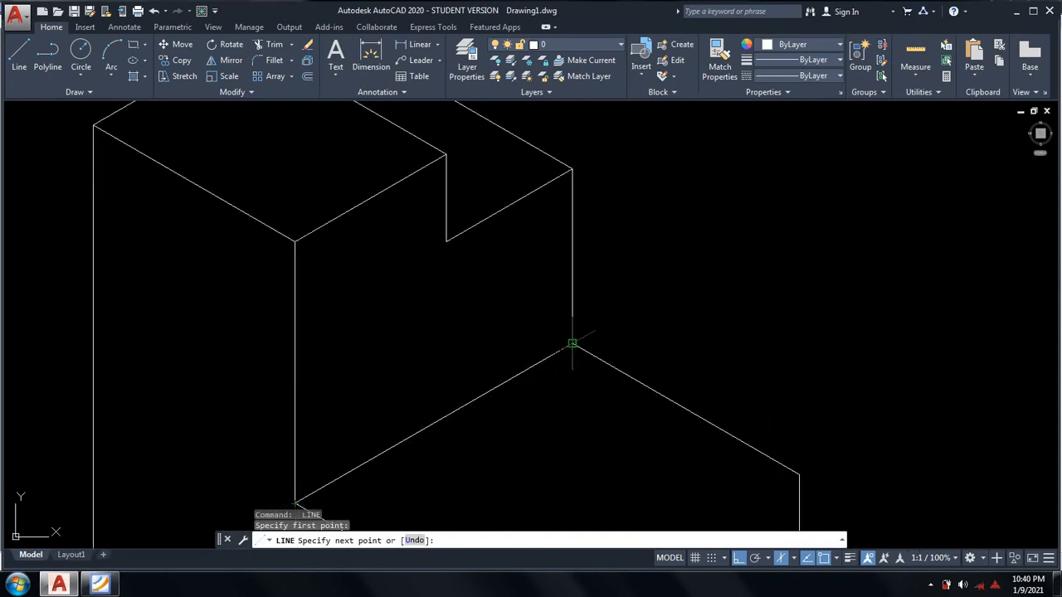
pyautogui.click(573, 342)
pyautogui.press('Return')
# Draw a line joining the upper ends of the two 35-unit vertical edges of the 25-unit-wide right face
pyautogui.scroll(-4, 652, 427)
pyautogui.moveTo(652, 422)
pyautogui.mouseDown(button='middle')
pyautogui.moveTo(660, 344)
pyautogui.moveTo(612, 356)
pyautogui.mouseUp(button='middle')
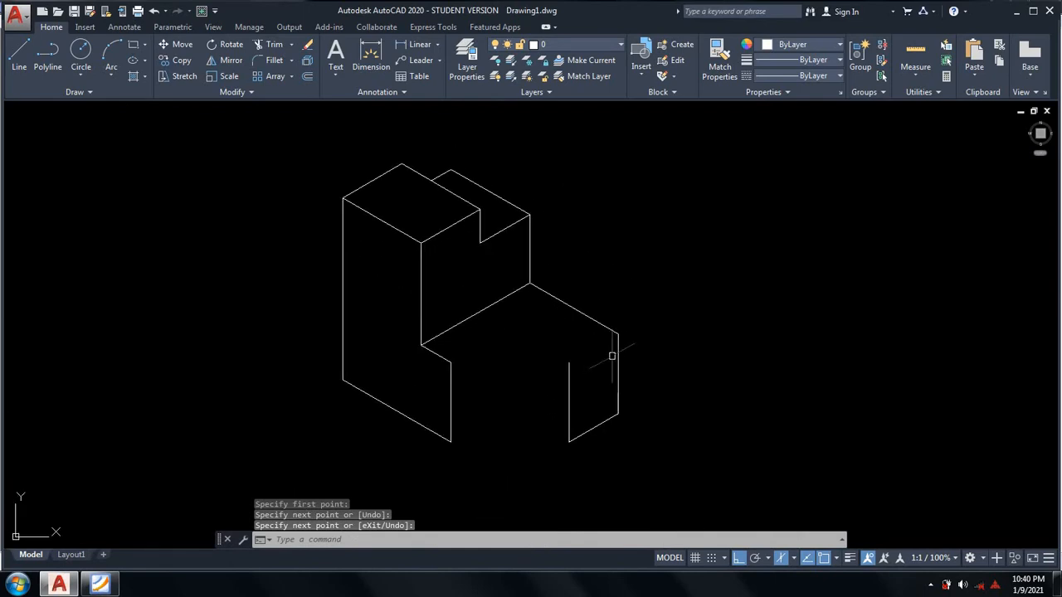
pyautogui.press('Return')
pyautogui.click(570, 362)
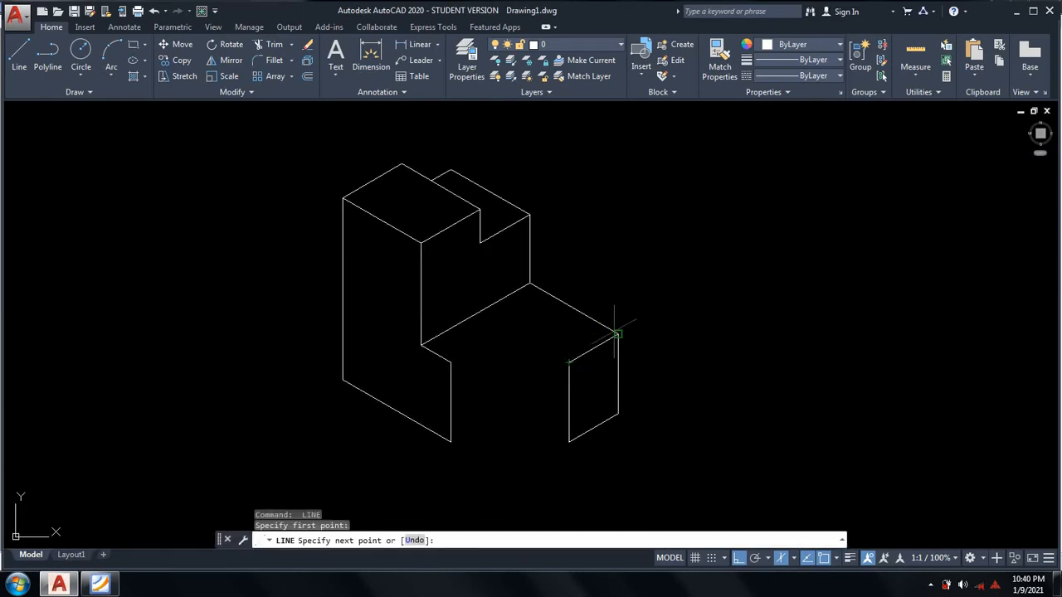
pyautogui.click(617, 334)
pyautogui.press('Return')
pyautogui.moveTo(620, 379); pyautogui.dragTo(622, 344, button='middle')
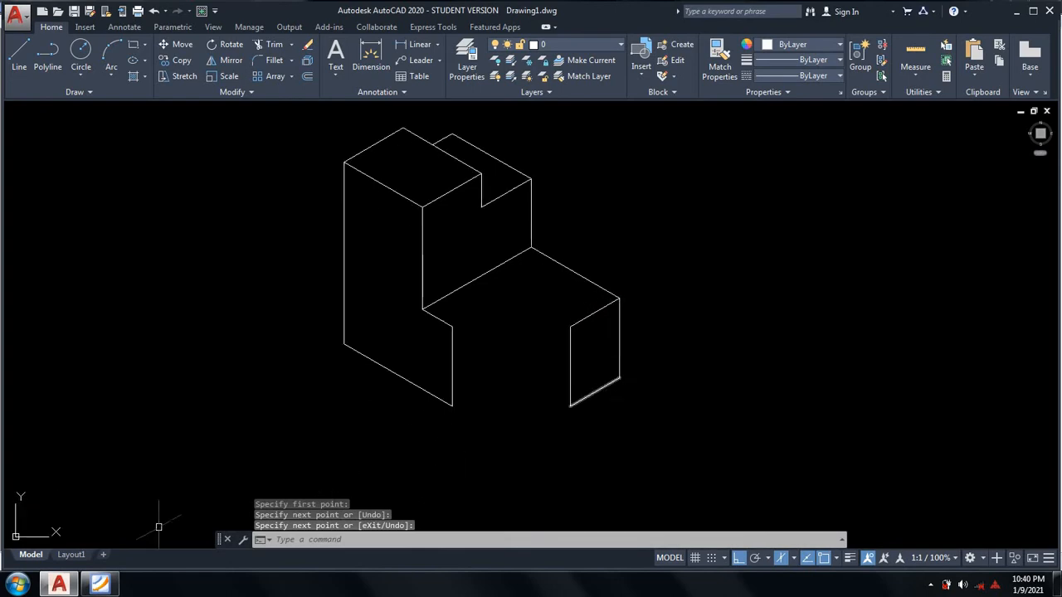
# Check Drawing 1 in the PDF and draw a line joining the upper ends of the two open front vertical edges
pyautogui.click(100, 585)
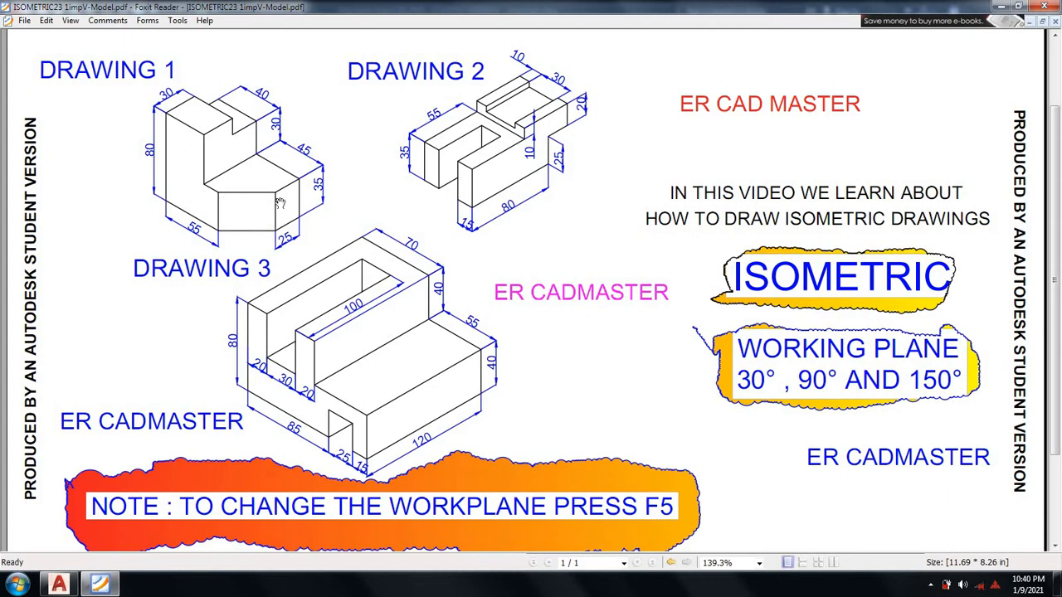
pyautogui.click(59, 585)
pyautogui.write('l')
pyautogui.press('Return')
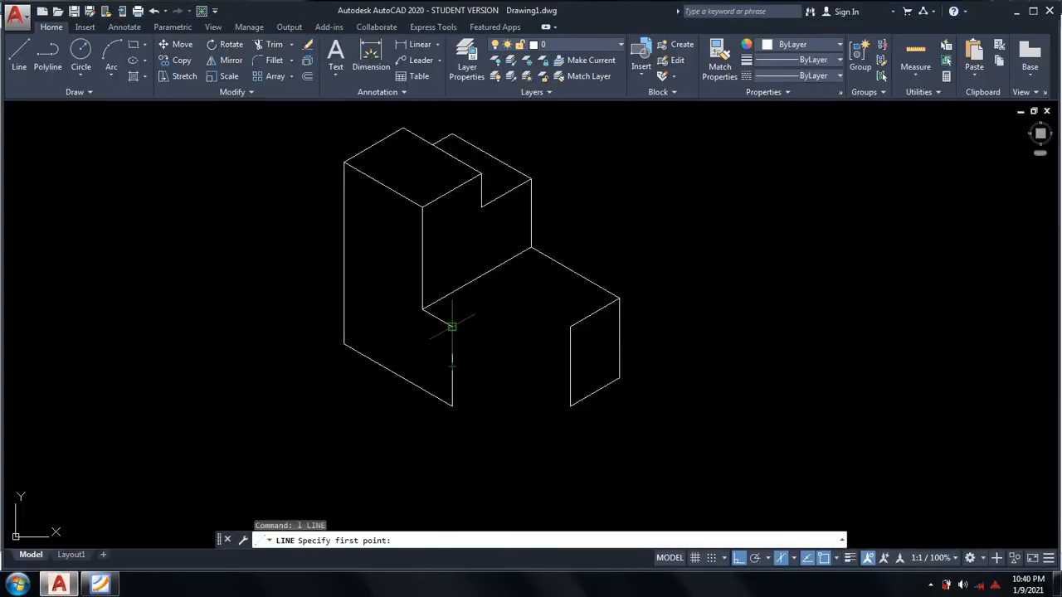
pyautogui.click(452, 326)
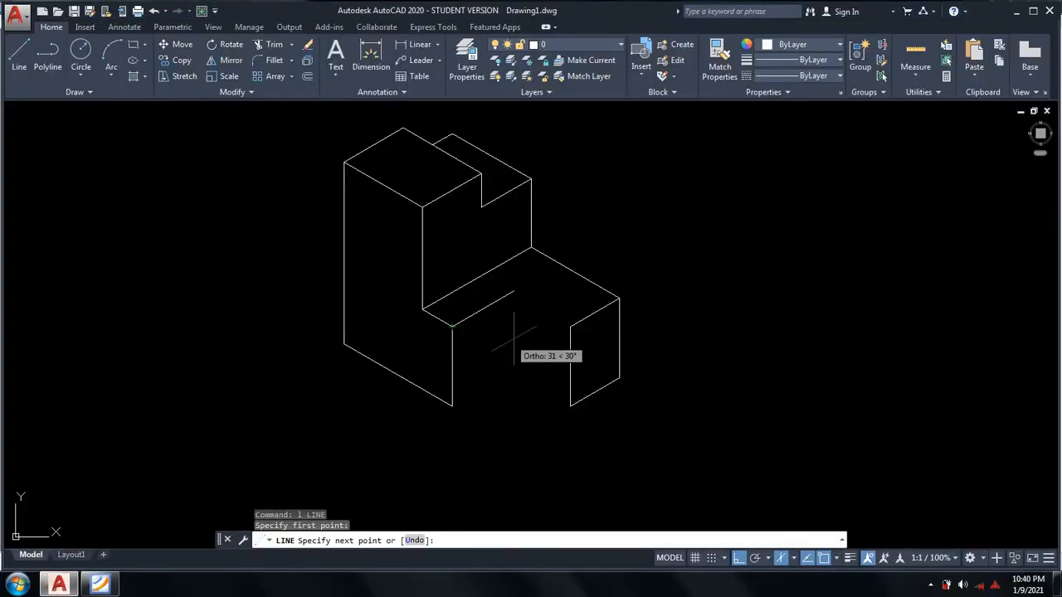
pyautogui.click(570, 327)
pyautogui.press('Return')
# Draw a line joining the lower ends of the two front vertical edges, and check the reference PDF
pyautogui.press('Return')
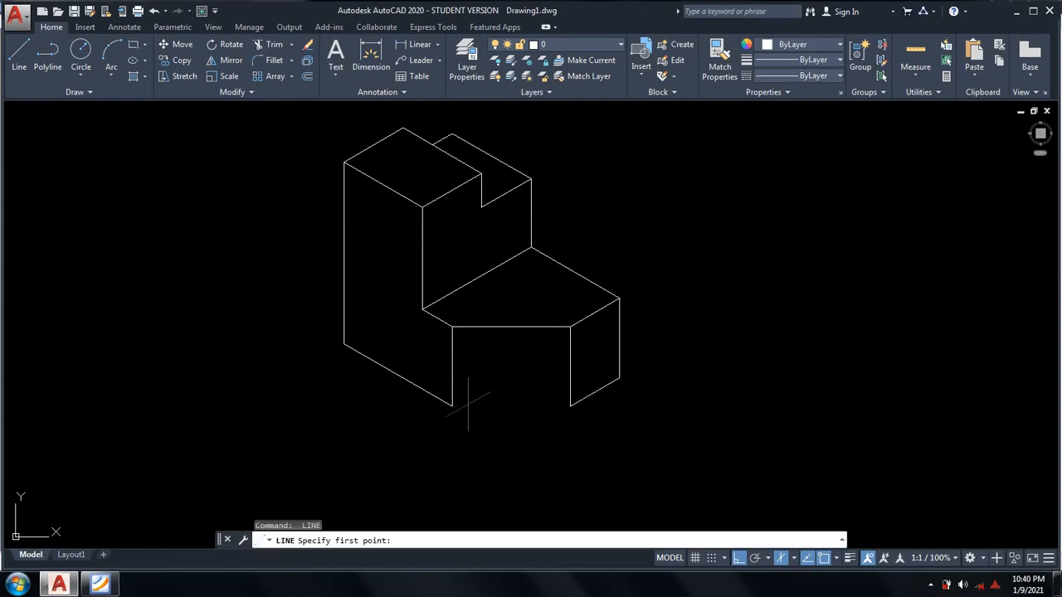
pyautogui.click(452, 406)
pyautogui.click(570, 406)
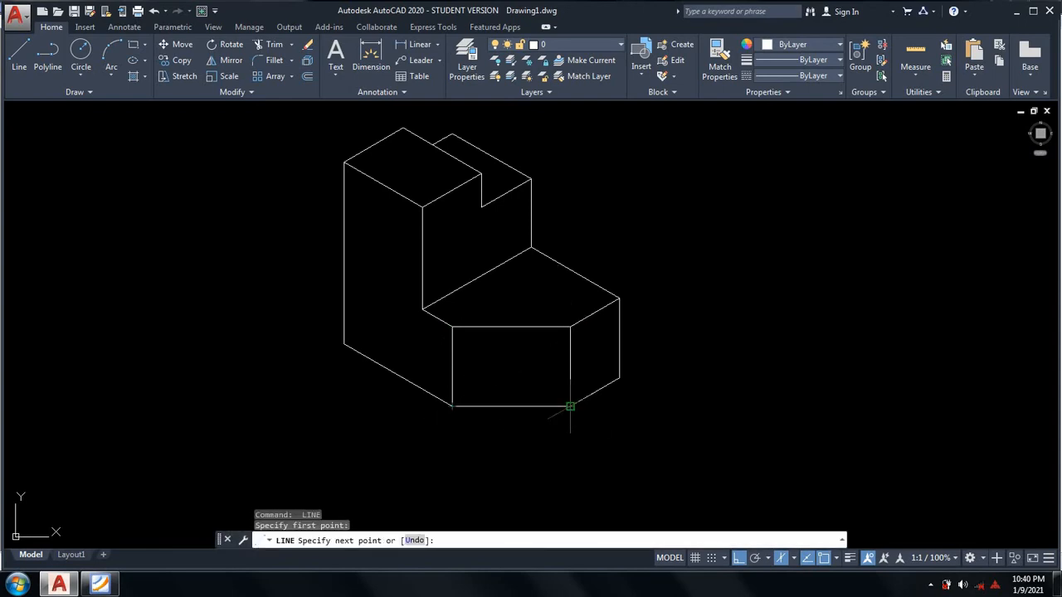
pyautogui.press('Return')
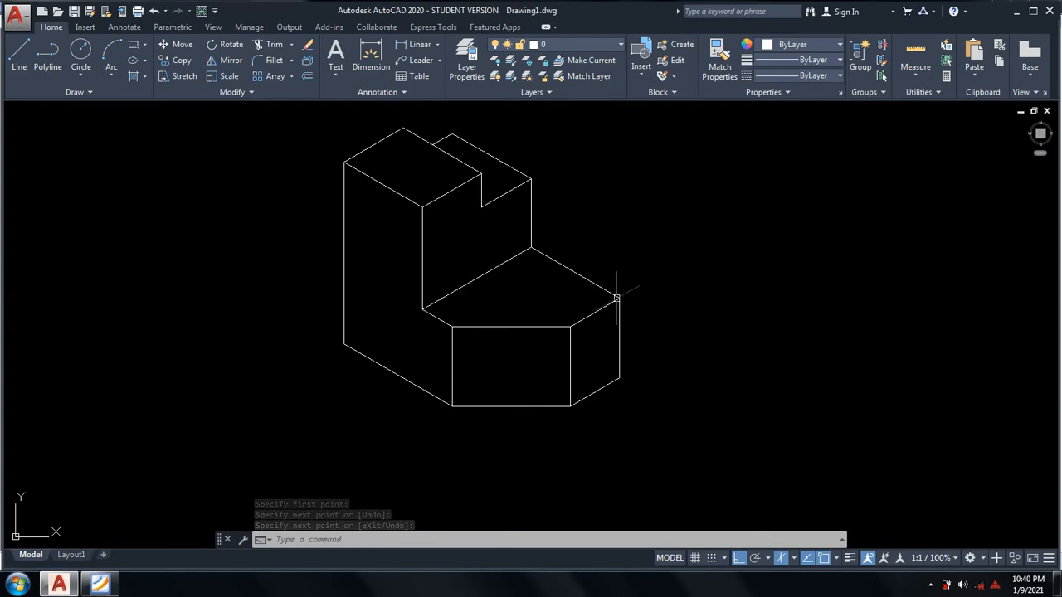
pyautogui.moveTo(675, 310); pyautogui.dragTo(560, 317, button='middle')
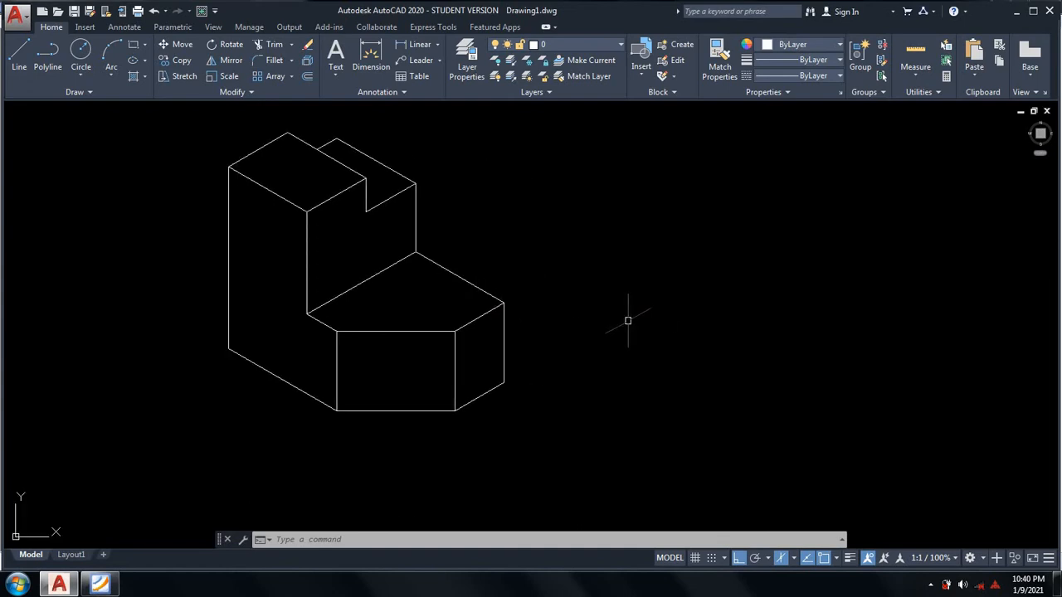
pyautogui.moveTo(625, 315); pyautogui.dragTo(618, 301, button='middle')
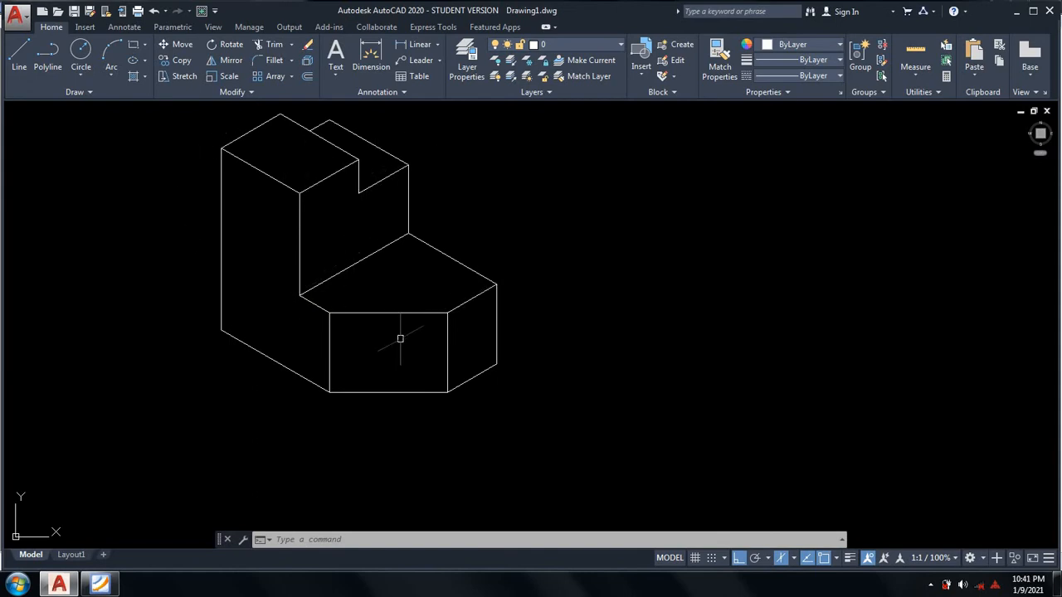
pyautogui.click(112, 587)
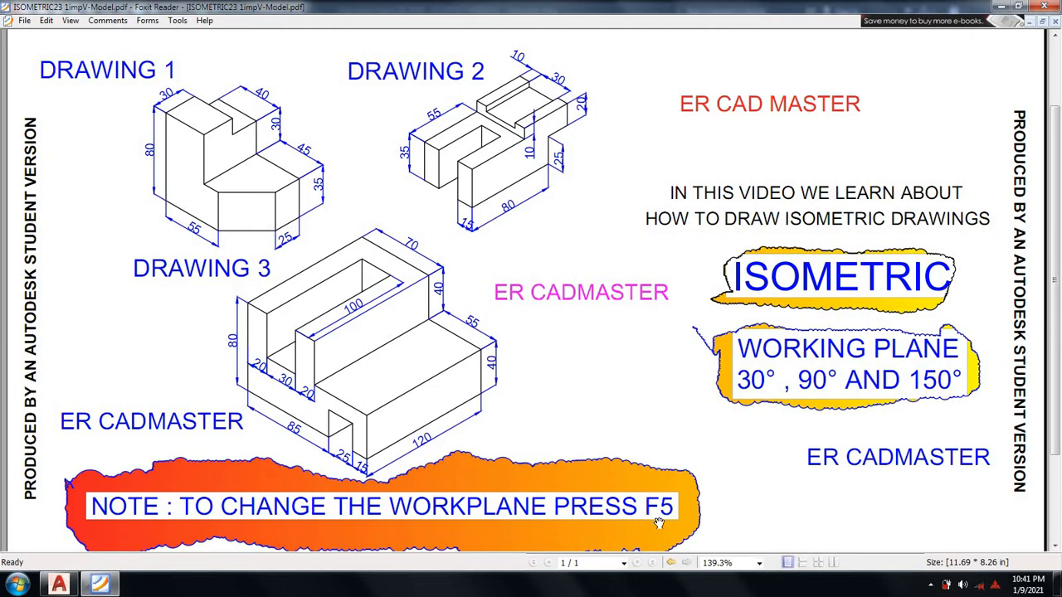
pyautogui.click(58, 585)
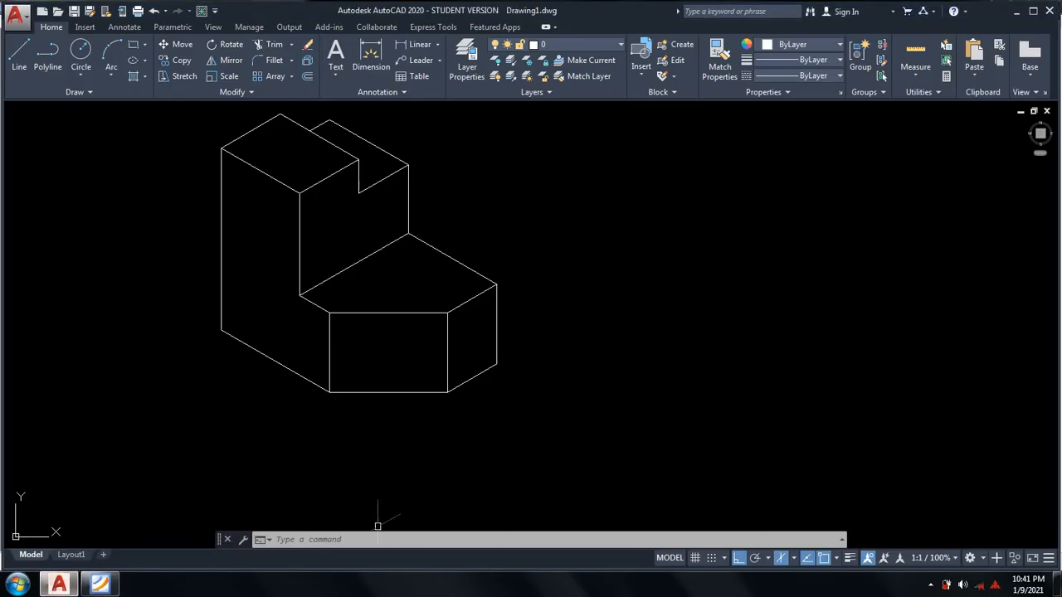
# Set the snap type to rectangular snap in the drafting settings
pyautogui.write('ds')
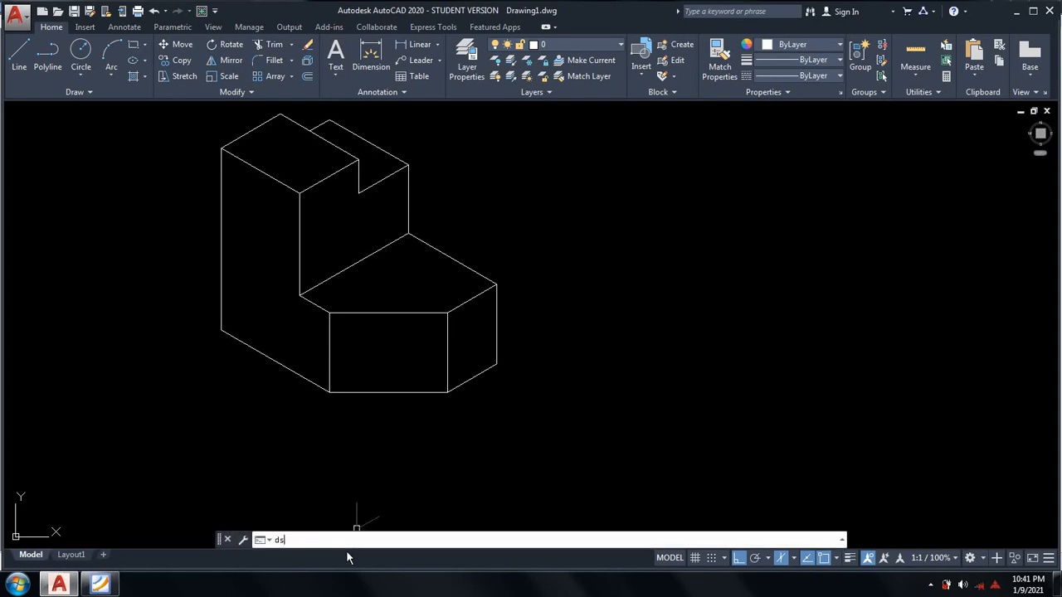
pyautogui.press('Return')
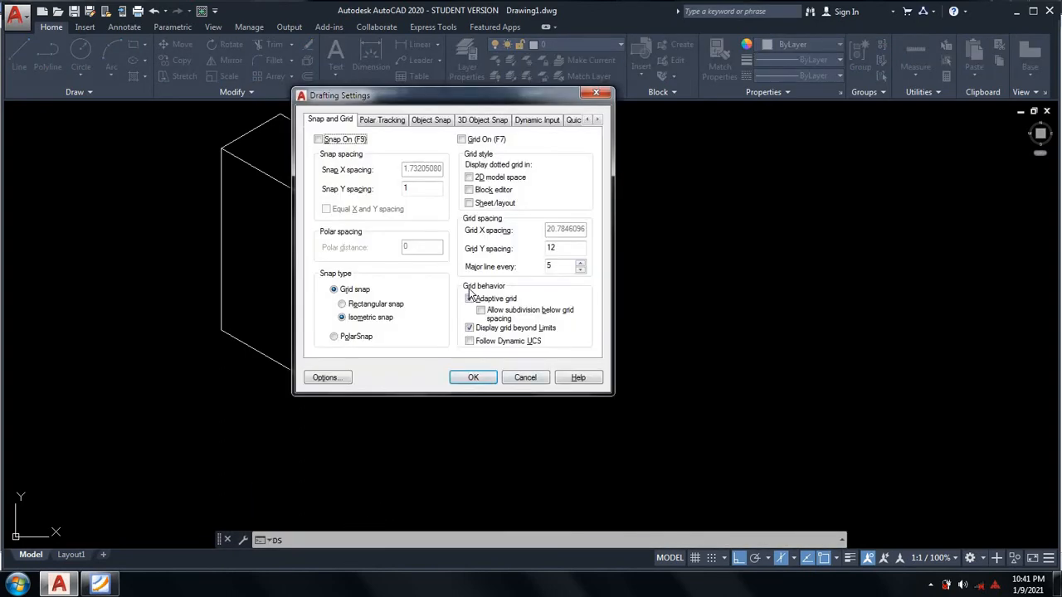
pyautogui.click(343, 303)
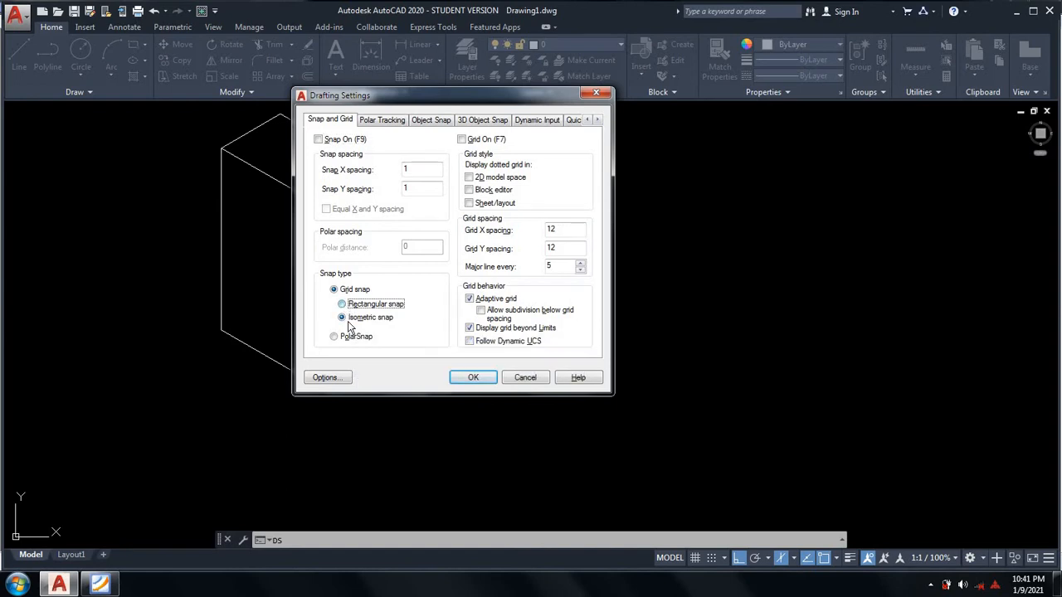
pyautogui.click(470, 378)
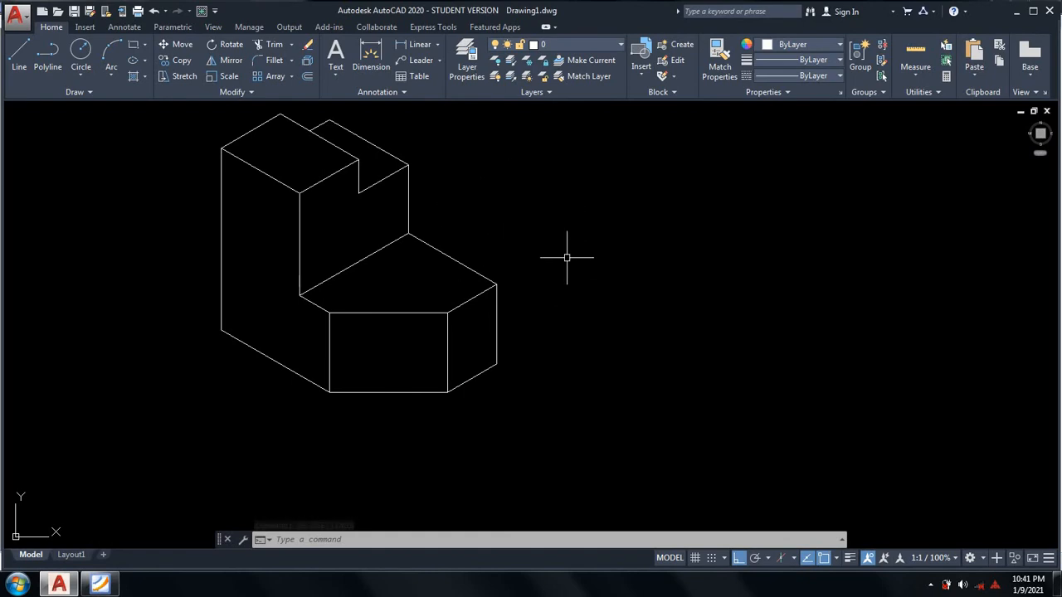
pyautogui.write('L')
pyautogui.press('Return')
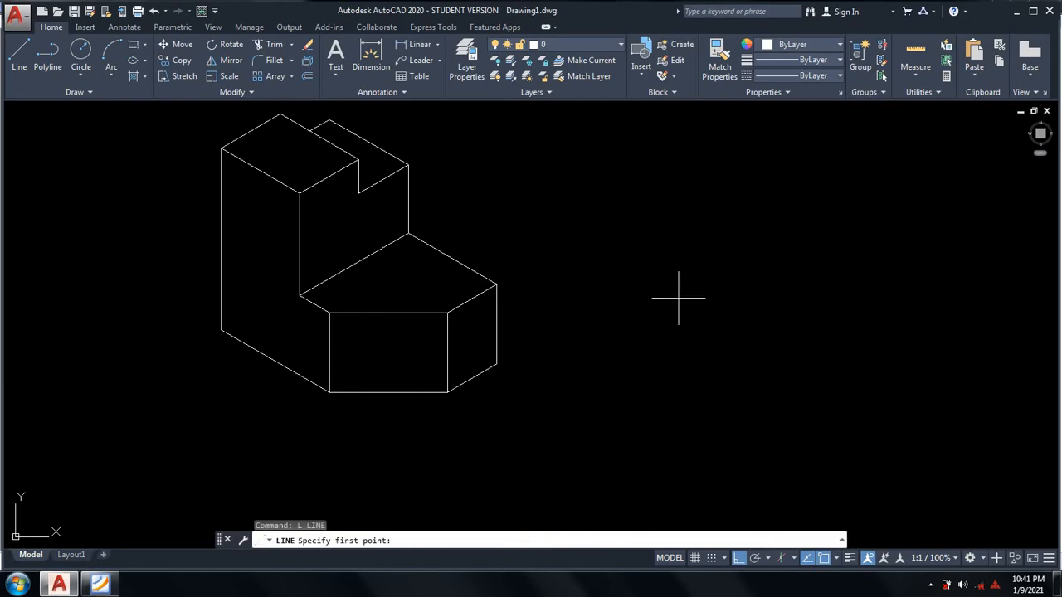
pyautogui.click(679, 297)
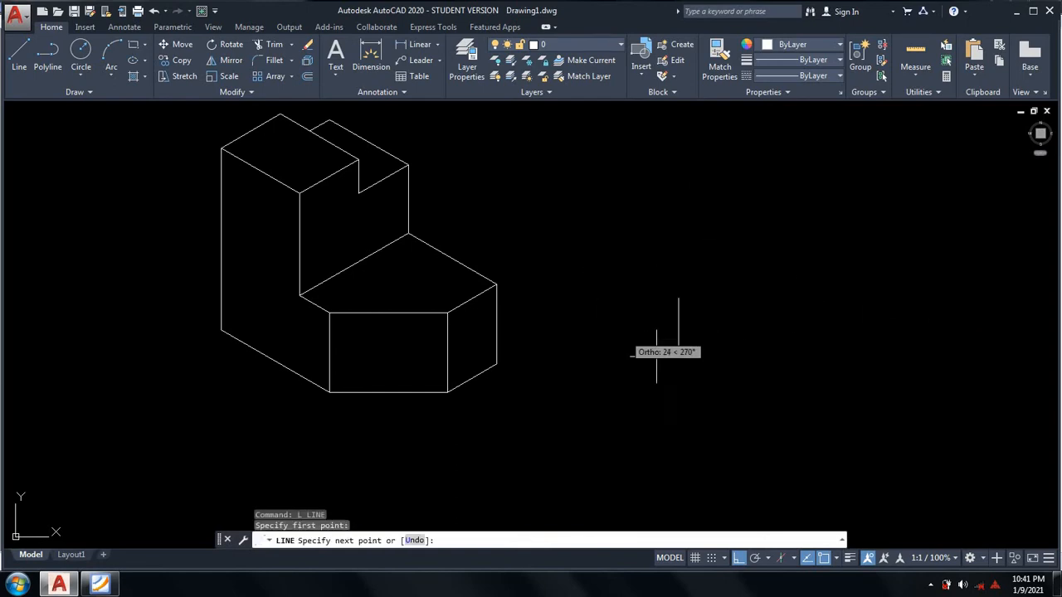
pyautogui.press('Escape')
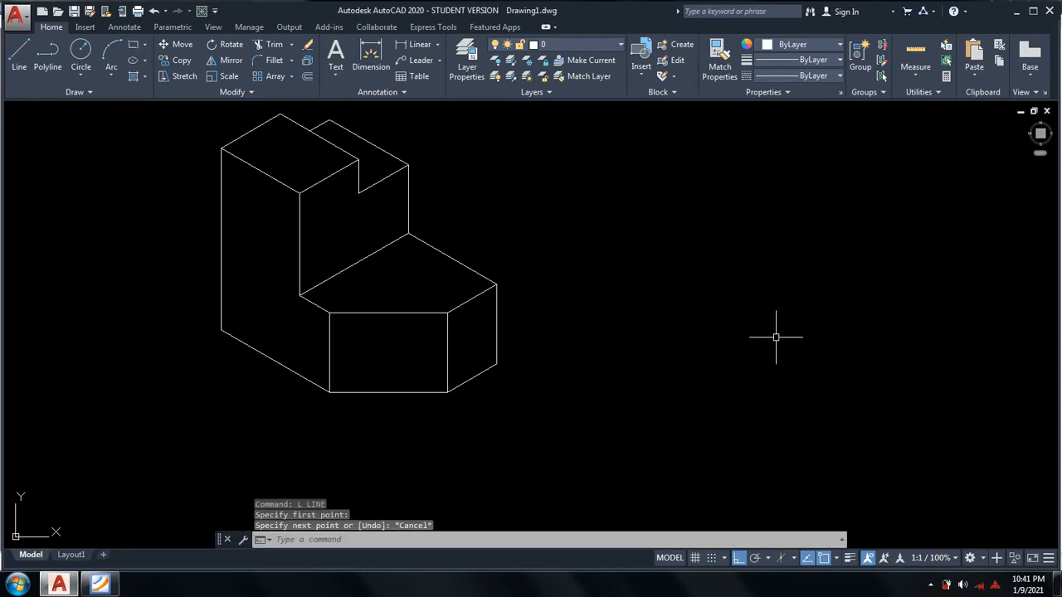
# Set the snap type to isometric snap in the drafting settings
pyautogui.write('ds')
pyautogui.press('Return')
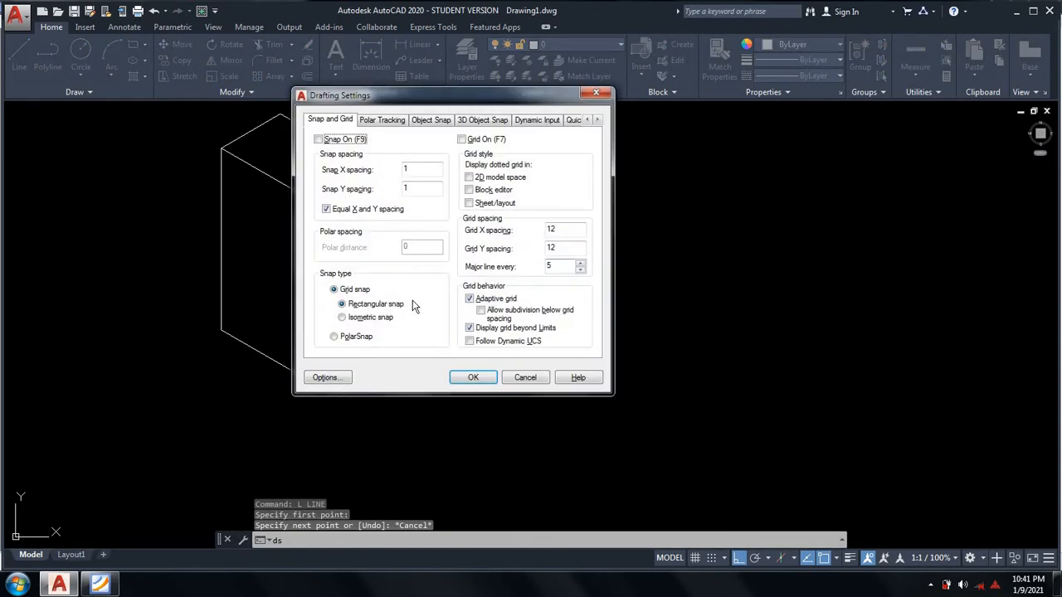
pyautogui.click(341, 322)
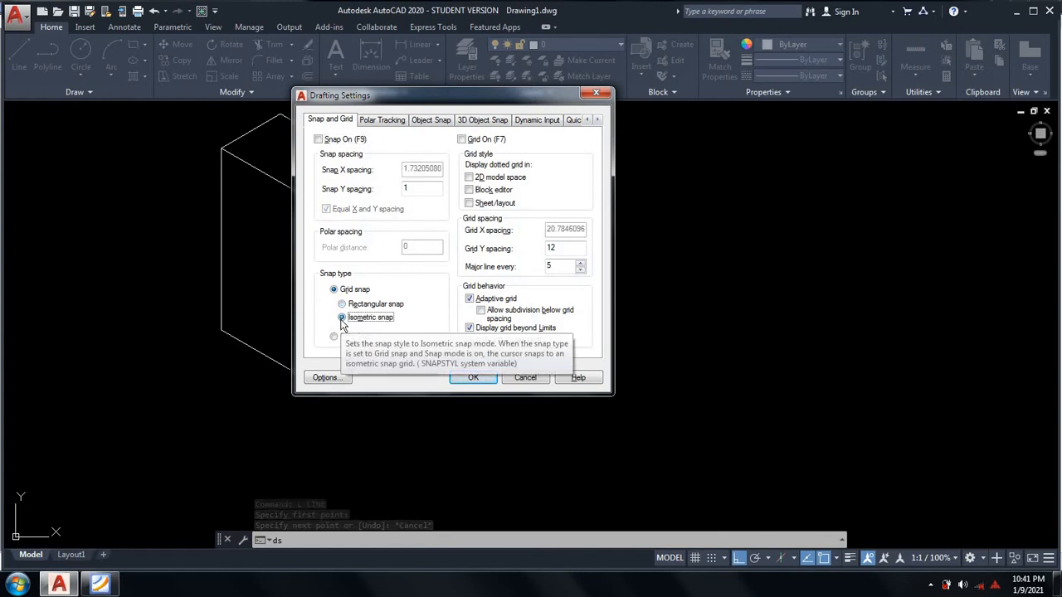
pyautogui.click(474, 378)
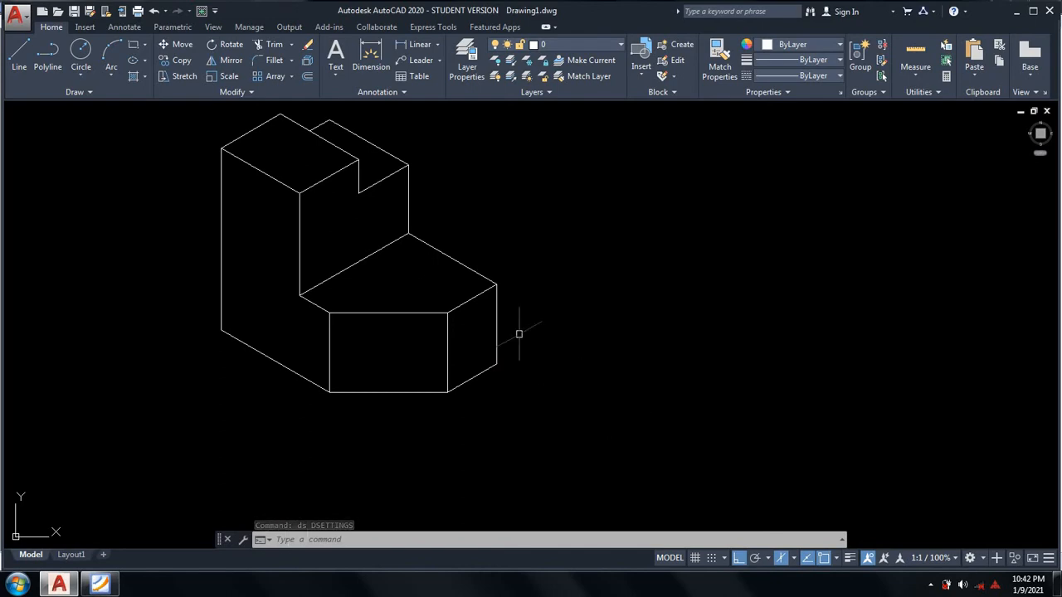
pyautogui.moveTo(262, 230); pyautogui.dragTo(265, 291, button='middle')
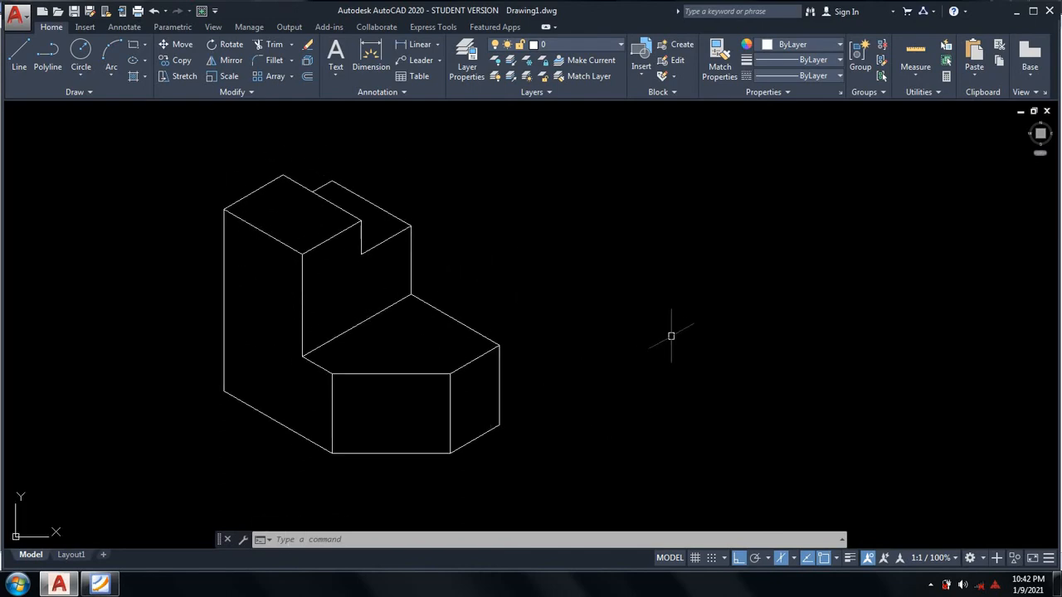
pyautogui.moveTo(673, 335); pyautogui.dragTo(638, 317, button='middle')
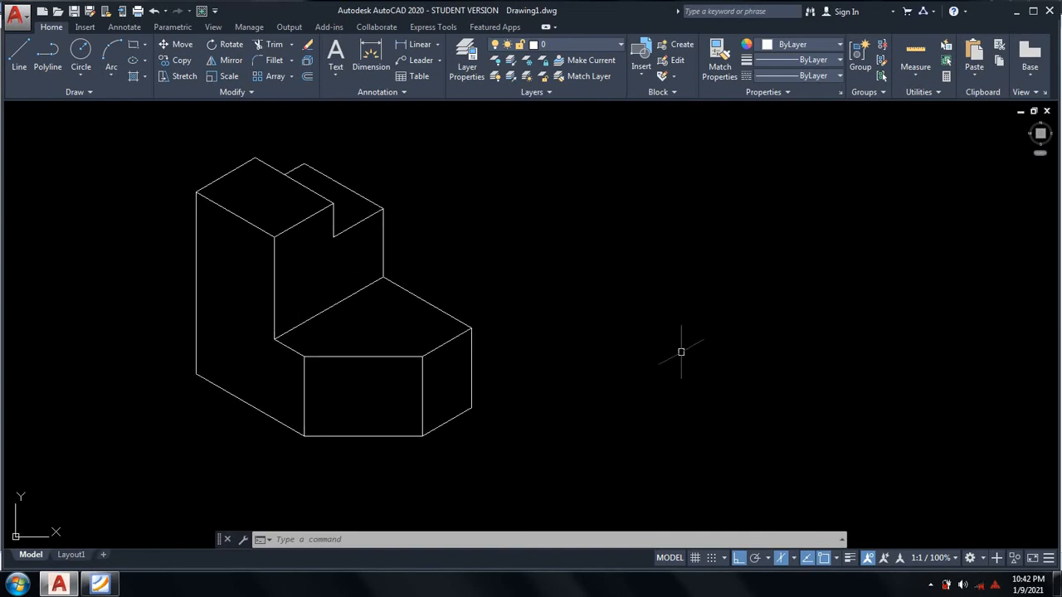
# Check Drawing 2 in the PDF and start its outline beside the finished view with an 80-unit line at 30°
pyautogui.click(99, 585)
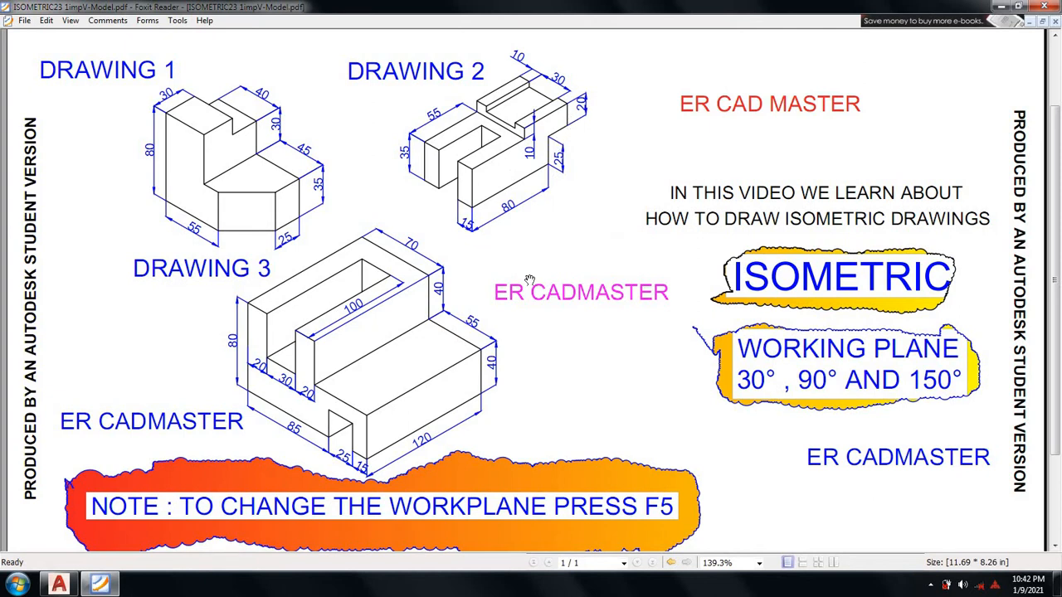
pyautogui.click(101, 585)
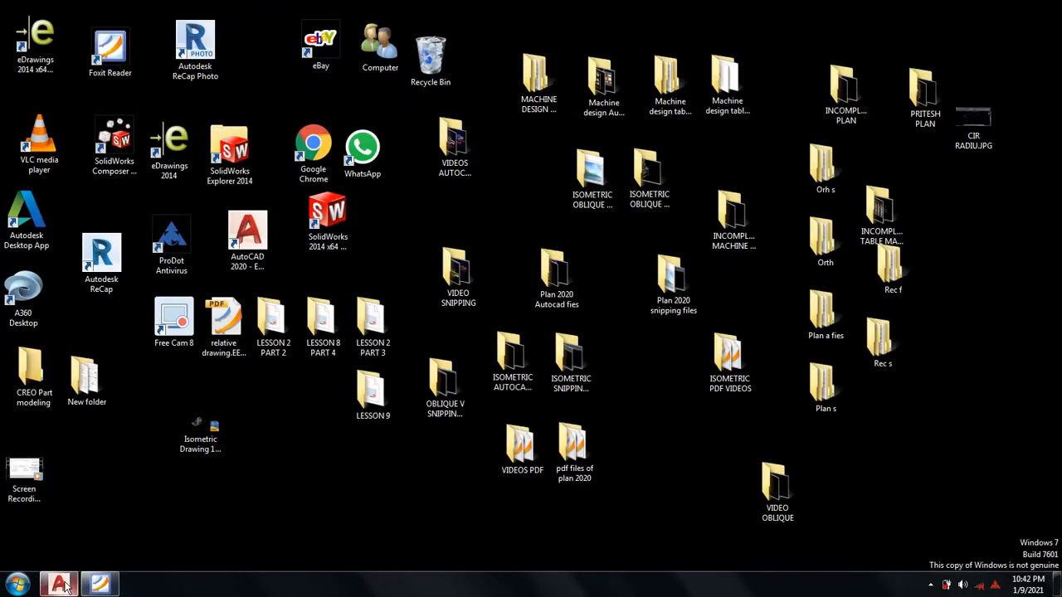
pyautogui.click(59, 585)
pyautogui.write('l')
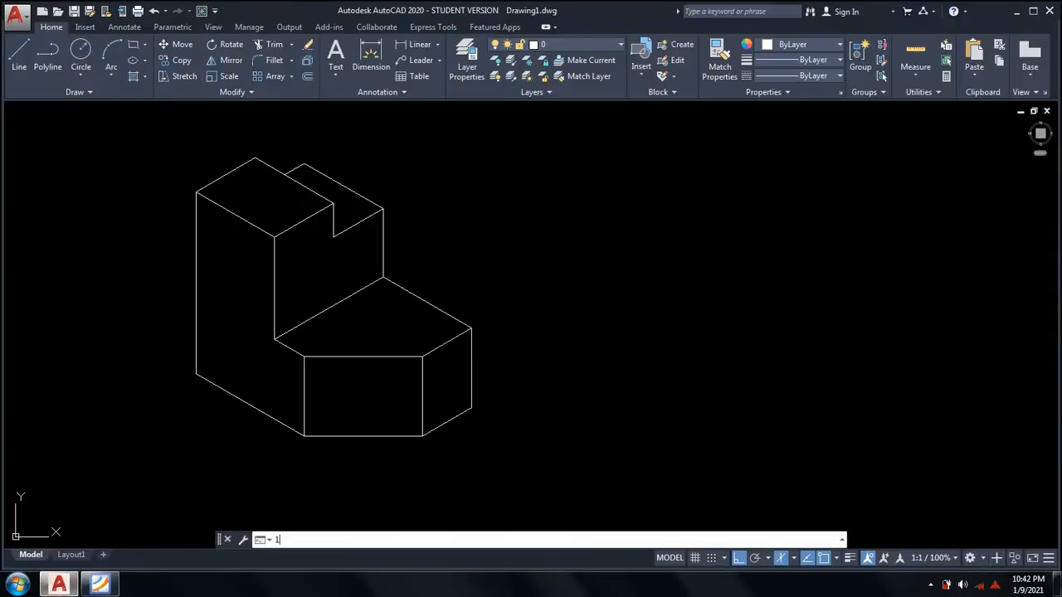
pyautogui.press('Return')
pyautogui.click(643, 350)
pyautogui.moveTo(788, 308); pyautogui.dragTo(753, 316, button='middle')
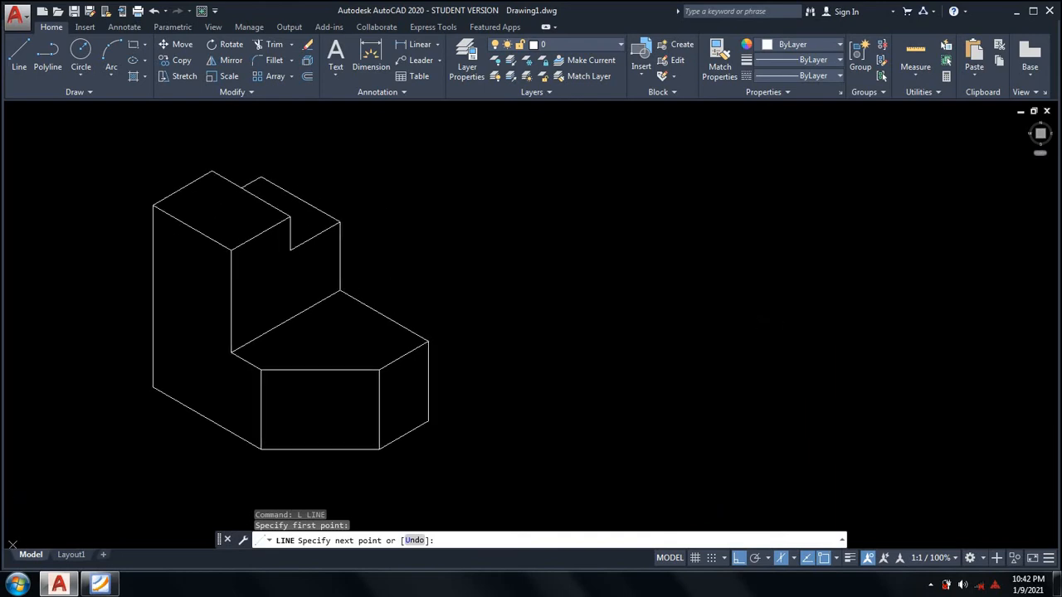
pyautogui.write('8')
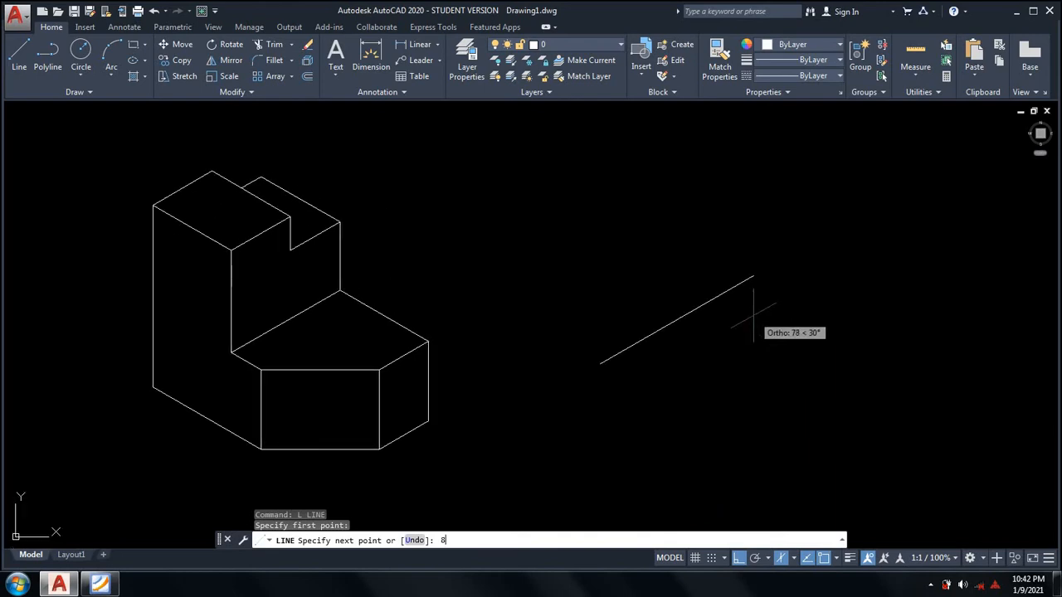
pyautogui.write('0')
pyautogui.press('Return')
pyautogui.moveTo(755, 201); pyautogui.dragTo(697, 262, button='middle')
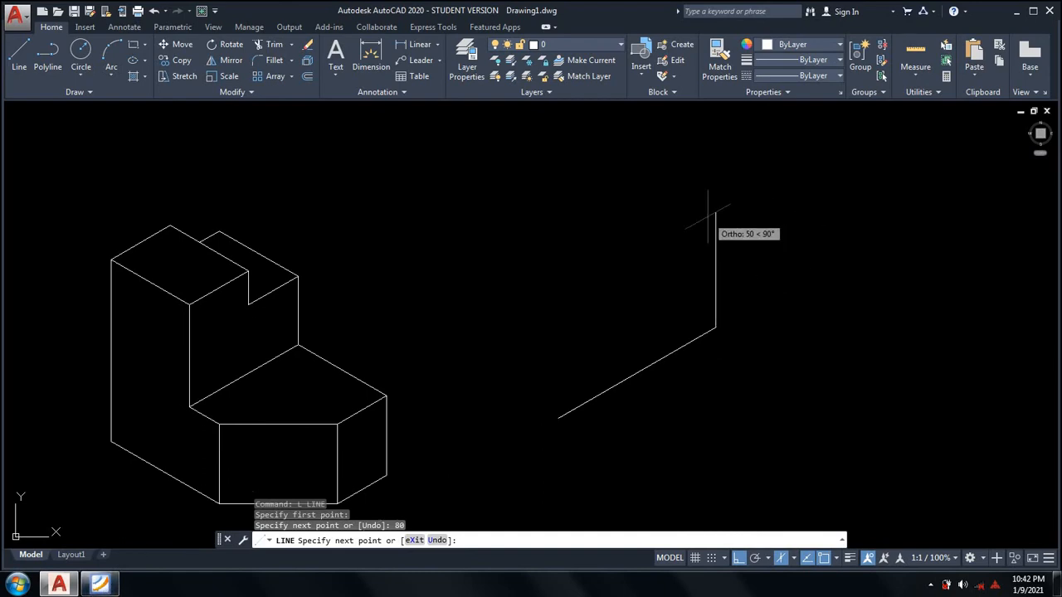
# Continue the Drawing 2 outline with lines of 25 units at 90° and 20 units at 30°, and check the PDF
pyautogui.write('2')
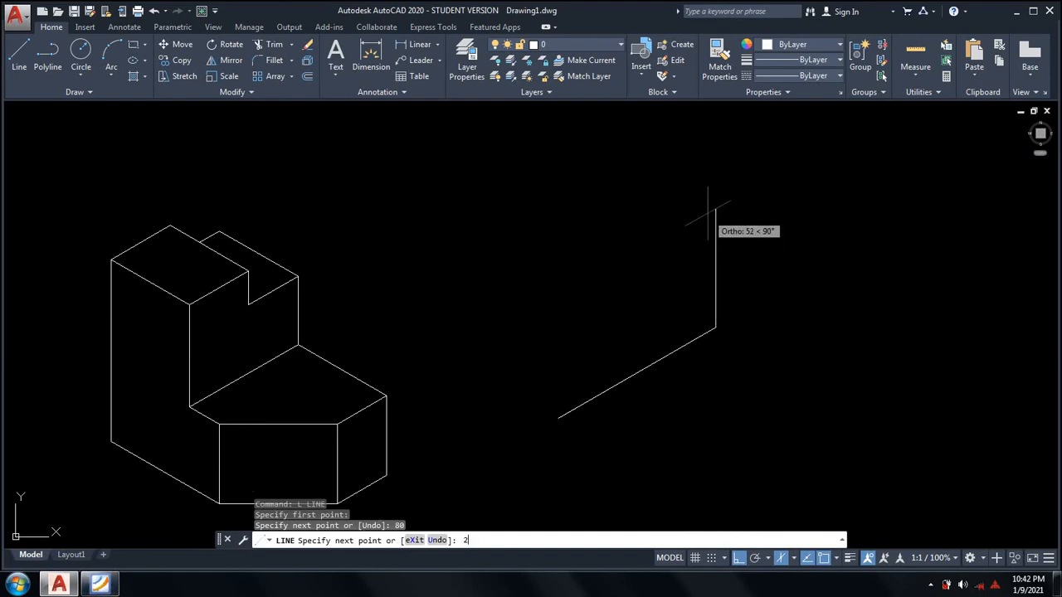
pyautogui.write('5')
pyautogui.press('Return')
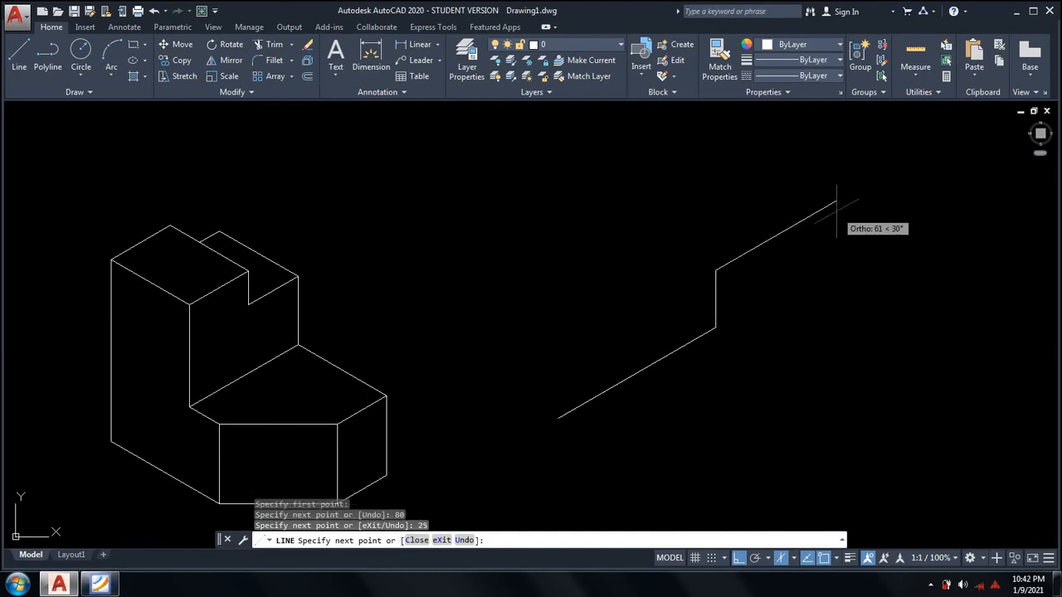
pyautogui.write('20')
pyautogui.press('Return')
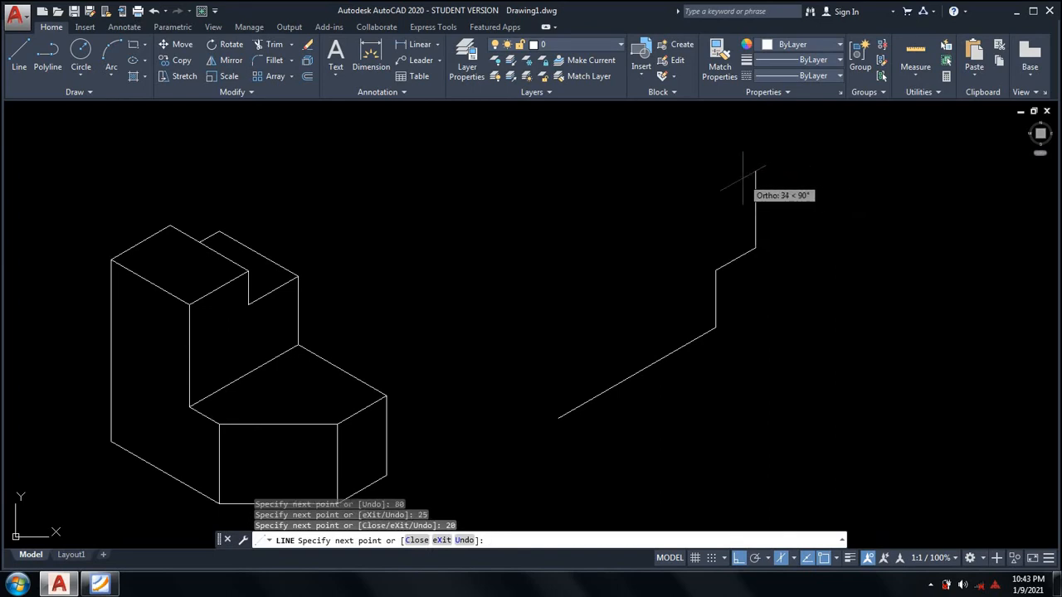
pyautogui.click(100, 584)
pyautogui.click(101, 585)
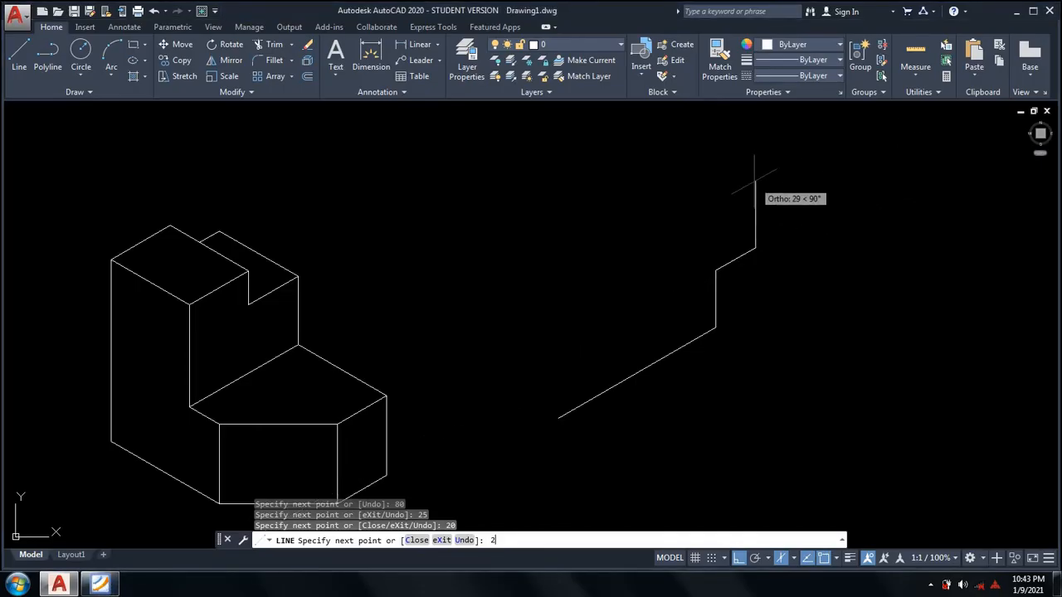
# Continue the Drawing 2 outline with lines of 20 units at 90°, 45 units at 210° and 10 units at 270°, checking the PDF
pyautogui.write('20')
pyautogui.press('Return')
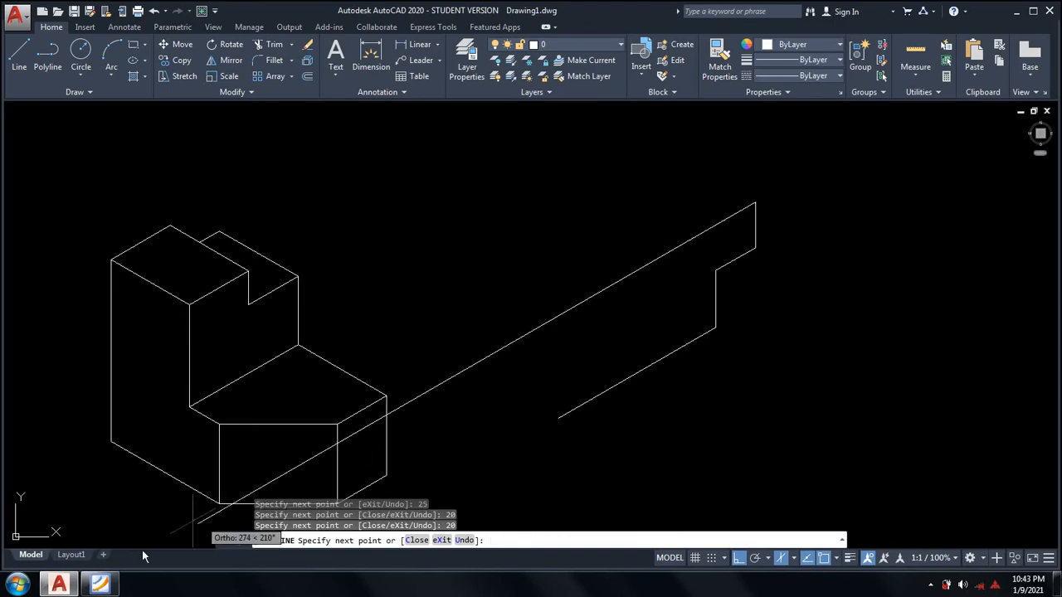
pyautogui.click(106, 585)
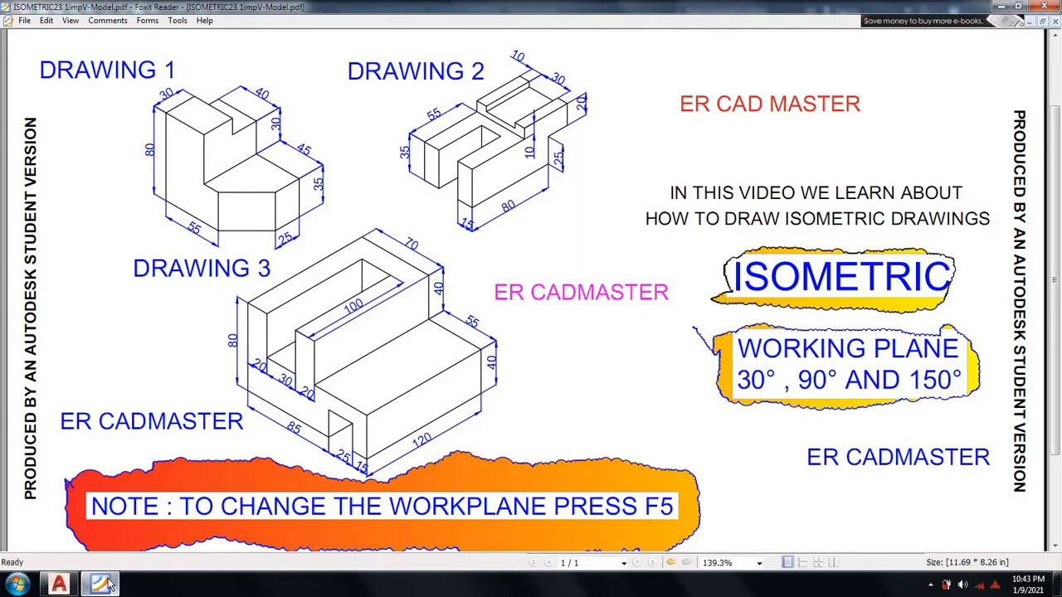
pyautogui.click(107, 584)
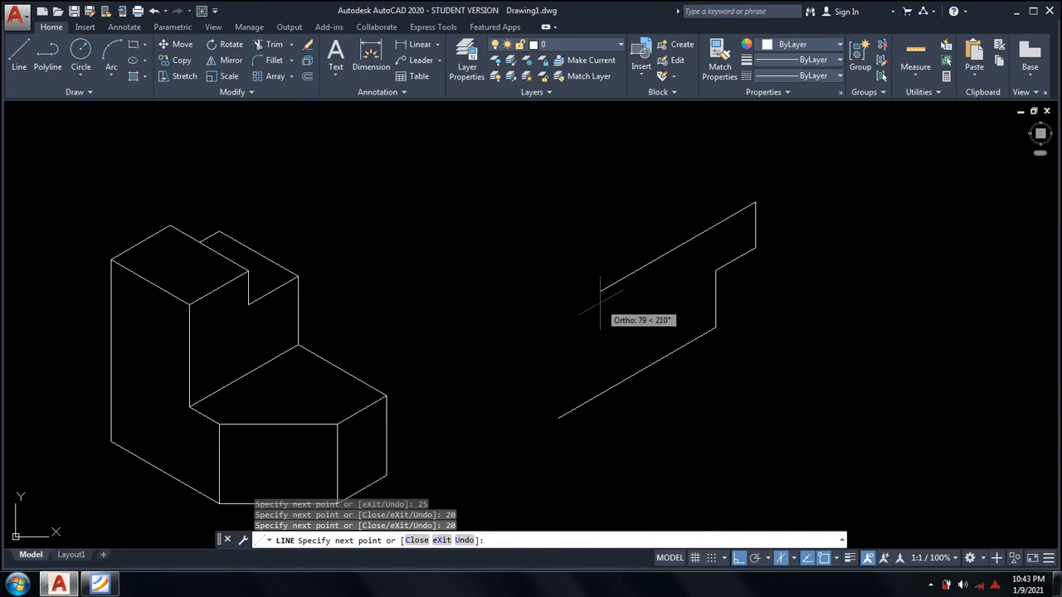
pyautogui.write('45')
pyautogui.press('Return')
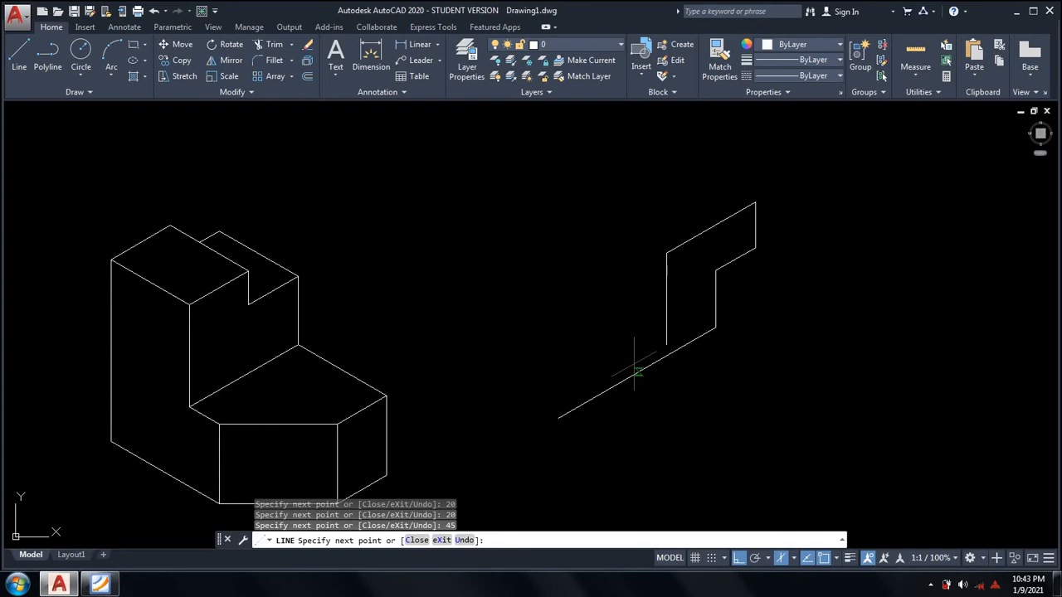
pyautogui.write('1')
pyautogui.write('8')
pyautogui.press('Return')
# Check Drawing 2 in the PDF, add a 55-unit line at 210° and close the outline at its start point
pyautogui.click(103, 586)
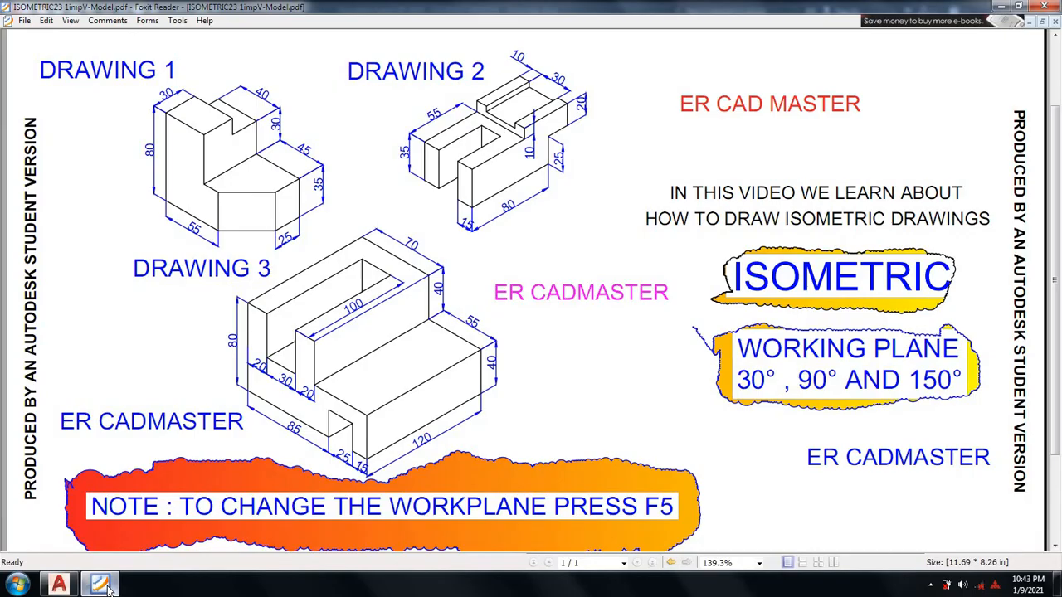
pyautogui.click(102, 586)
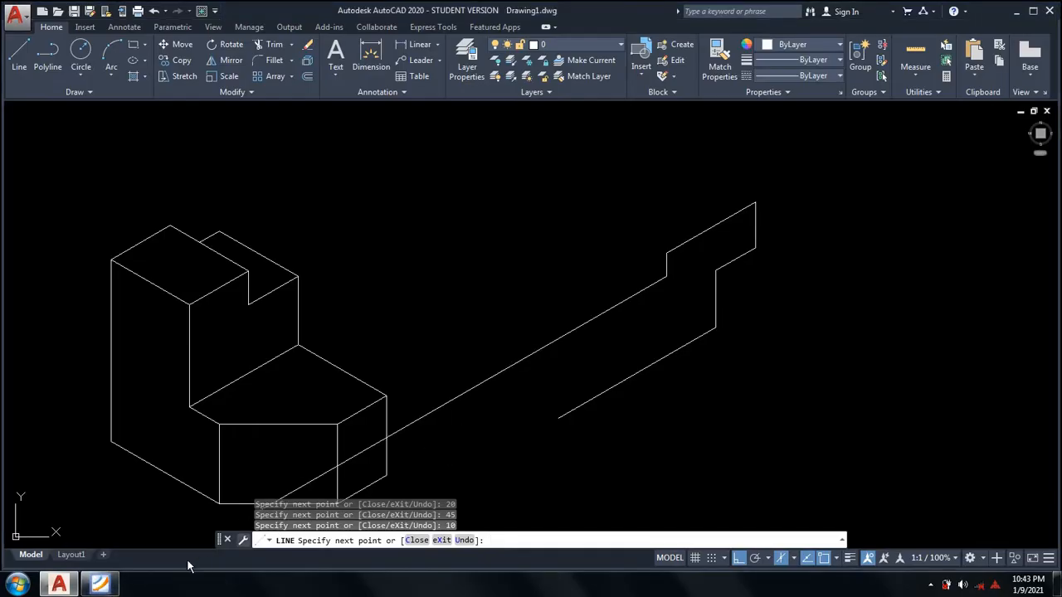
pyautogui.click(101, 586)
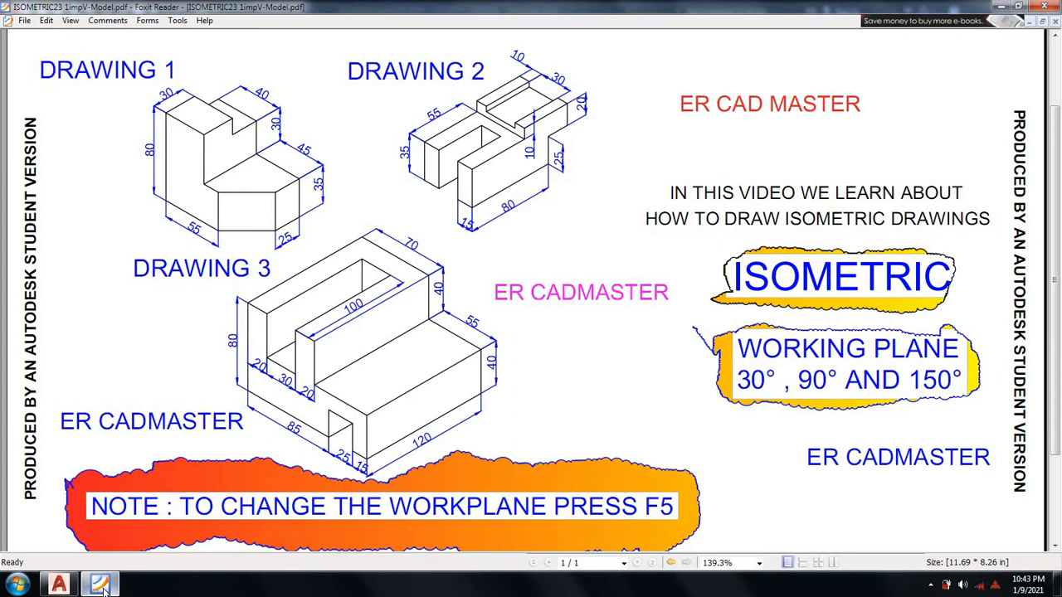
pyautogui.click(103, 585)
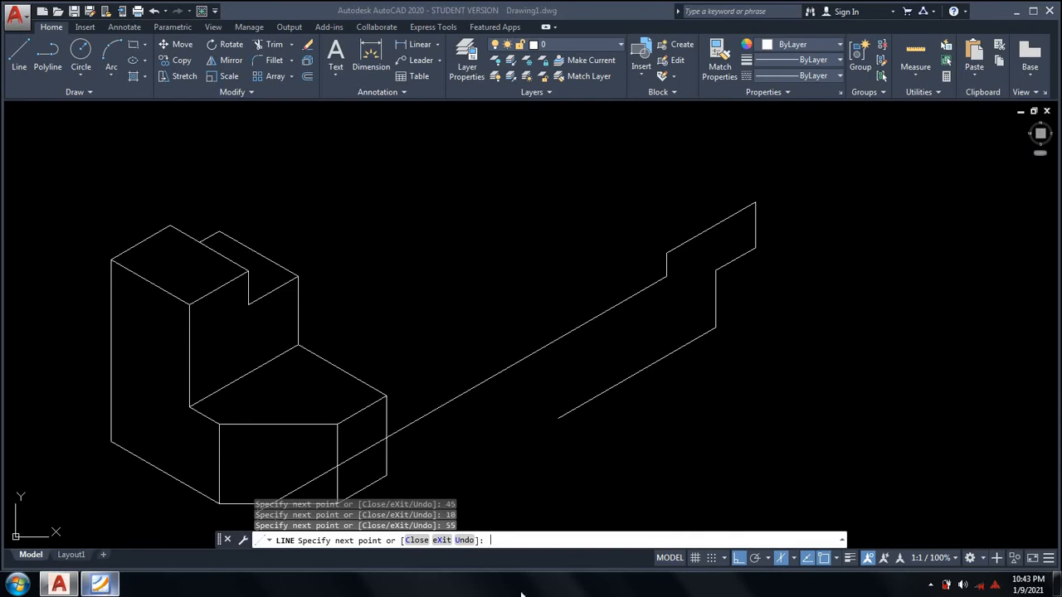
pyautogui.write('55')
pyautogui.press('Return')
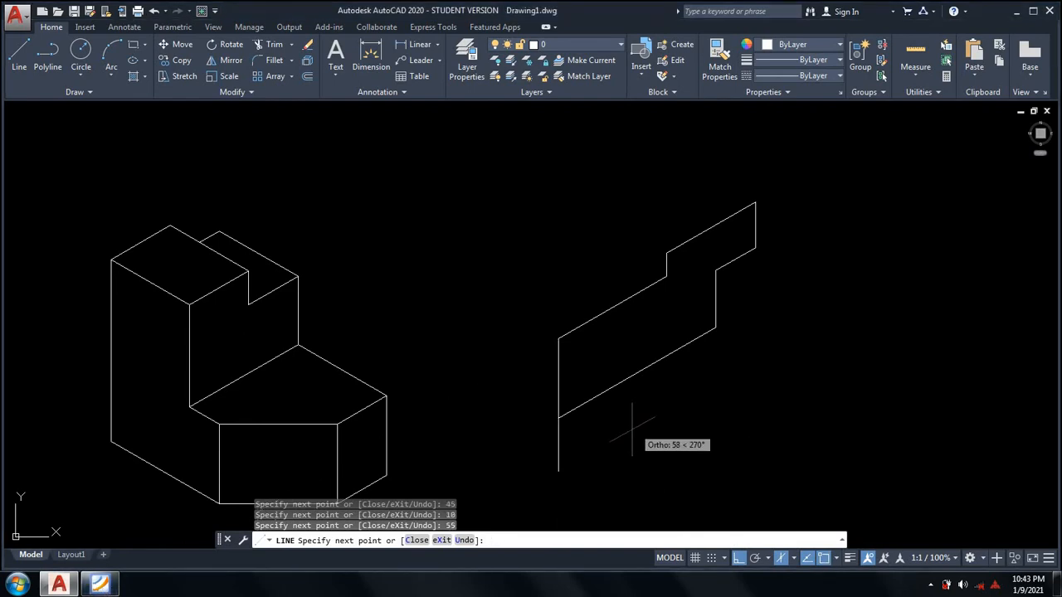
pyautogui.click(558, 417)
pyautogui.press('Return')
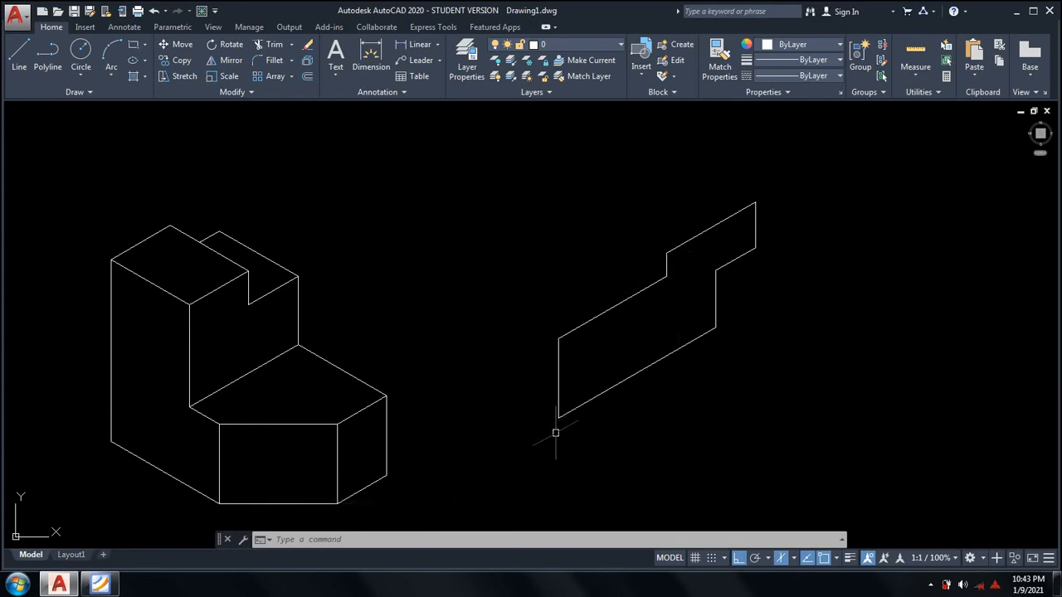
# Check Drawing 2 in the PDF and draw a 15-unit line at 150° from the outline's upper-left corner in the left isoplane
pyautogui.write('l')
pyautogui.press('Return')
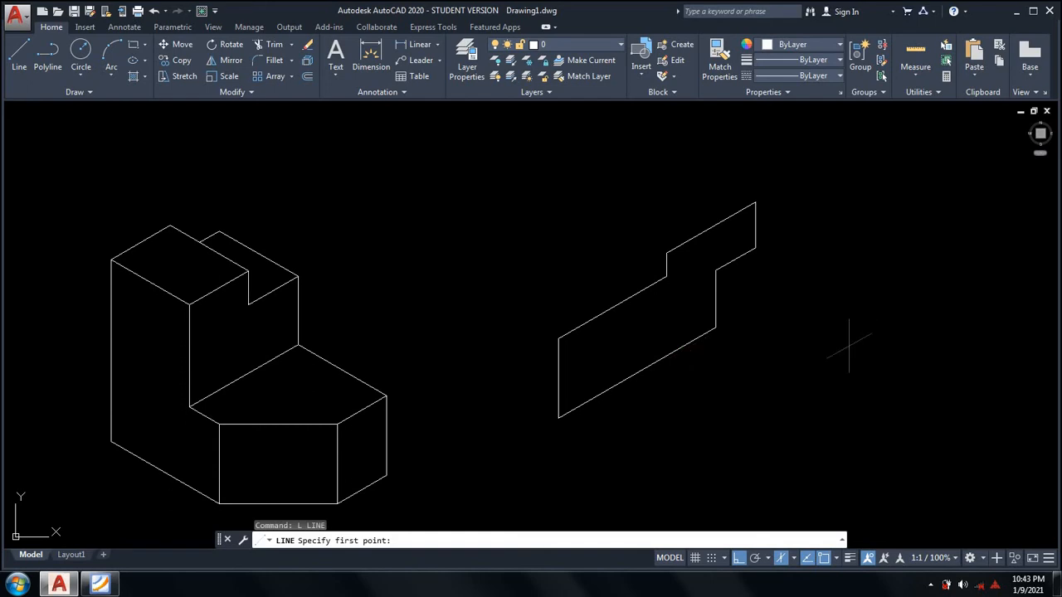
pyautogui.moveTo(827, 357)
pyautogui.mouseDown(button='middle')
pyautogui.moveTo(842, 322)
pyautogui.moveTo(807, 342)
pyautogui.mouseUp(button='middle')
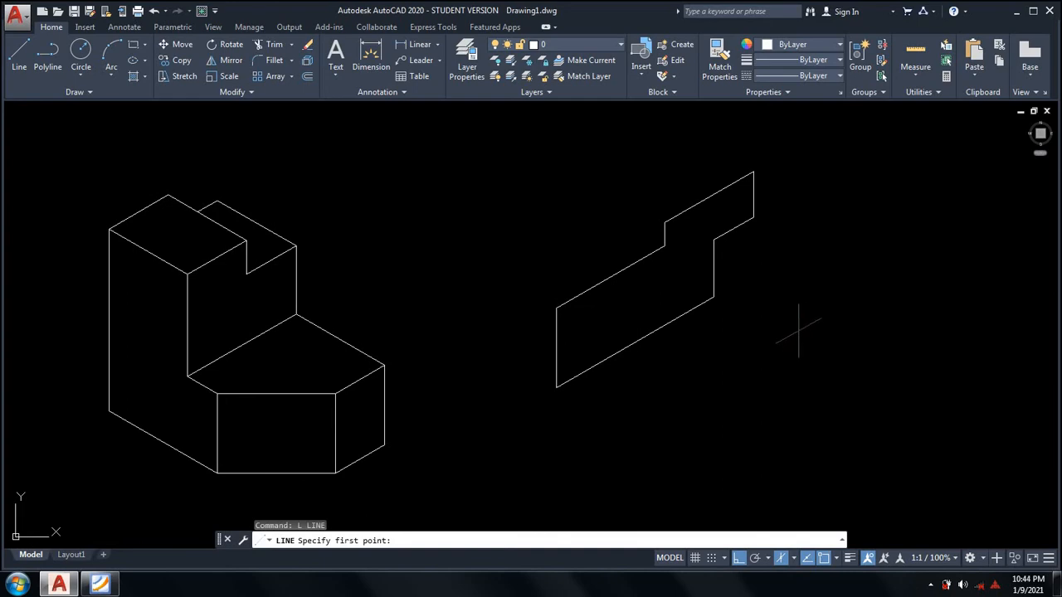
pyautogui.moveTo(814, 303); pyautogui.dragTo(829, 289, button='middle')
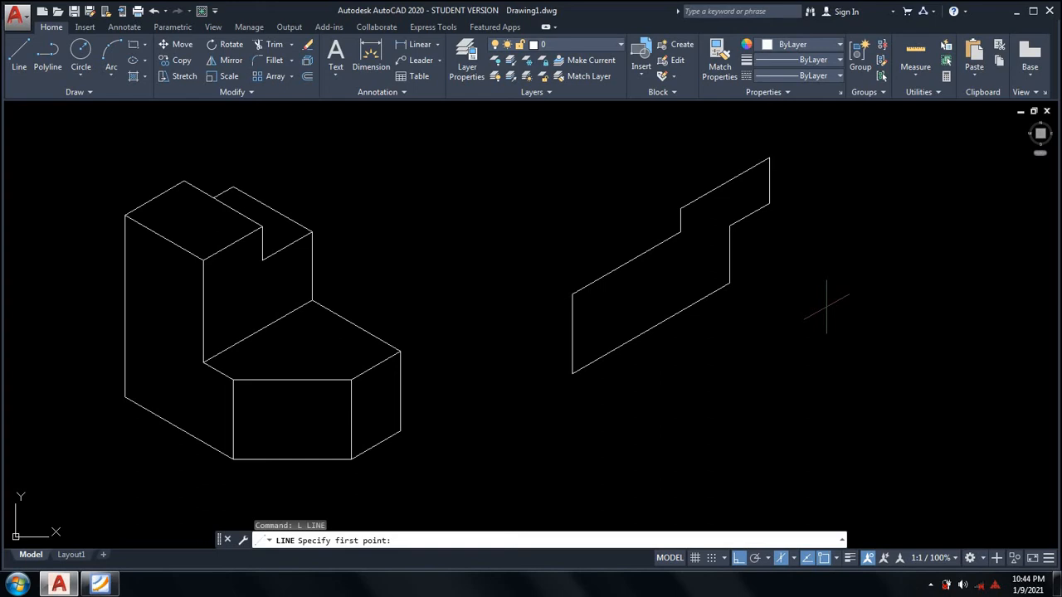
pyautogui.moveTo(827, 307); pyautogui.dragTo(808, 320, button='middle')
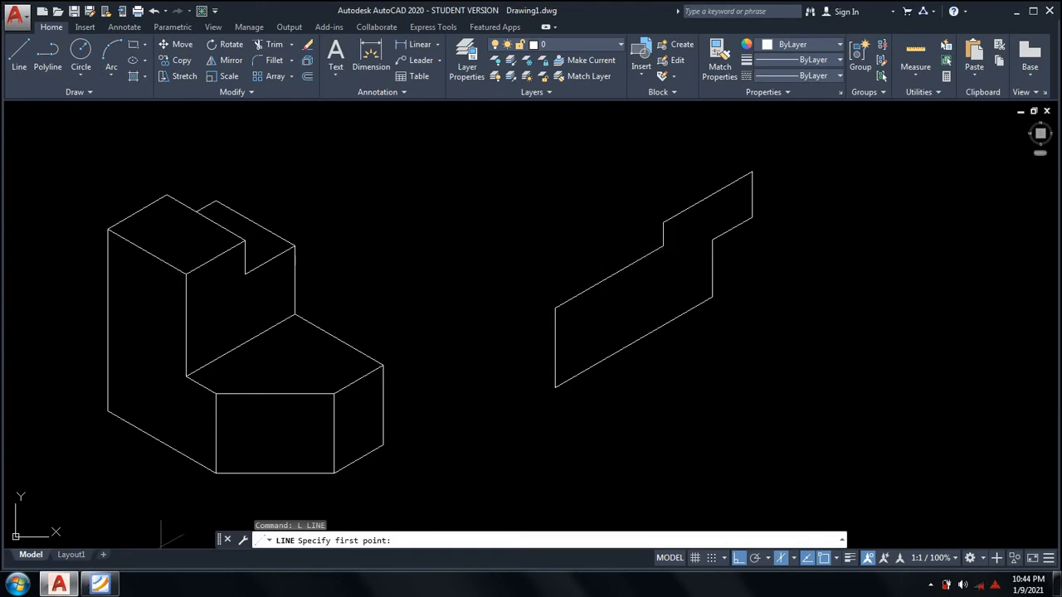
pyautogui.click(100, 587)
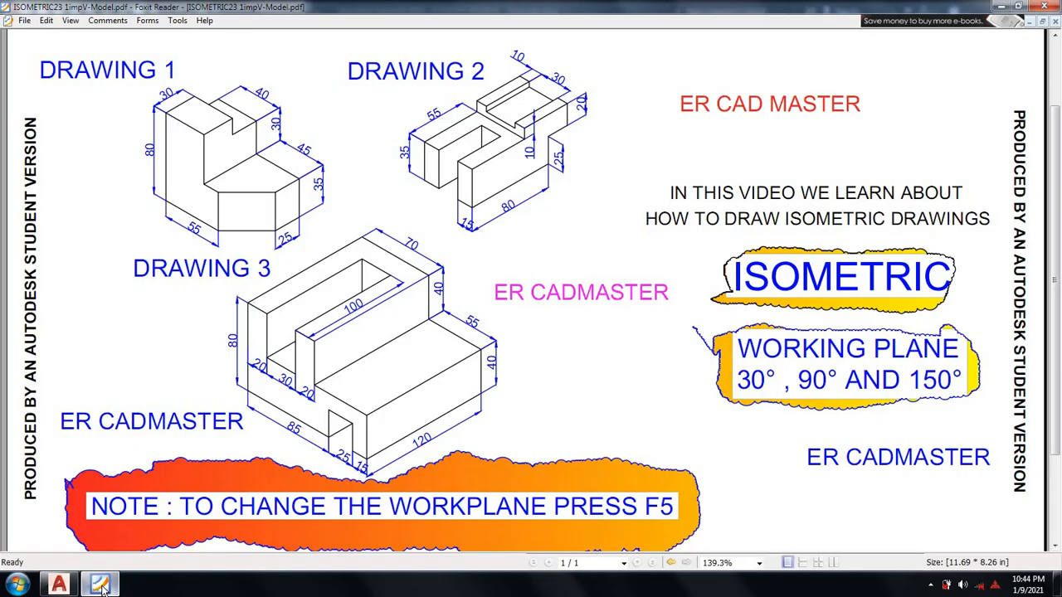
pyautogui.click(101, 586)
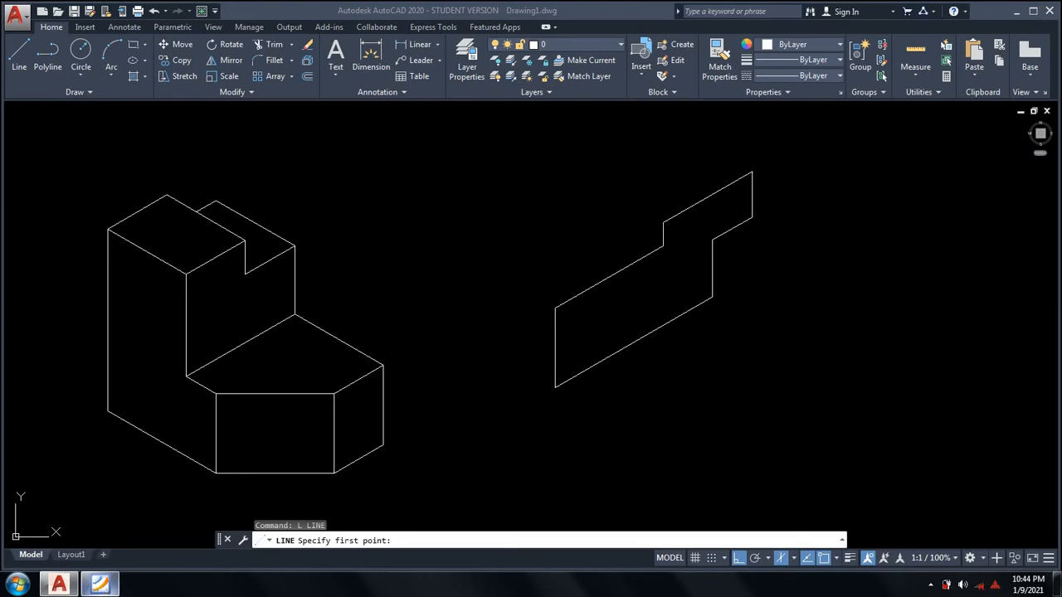
pyautogui.click(108, 584)
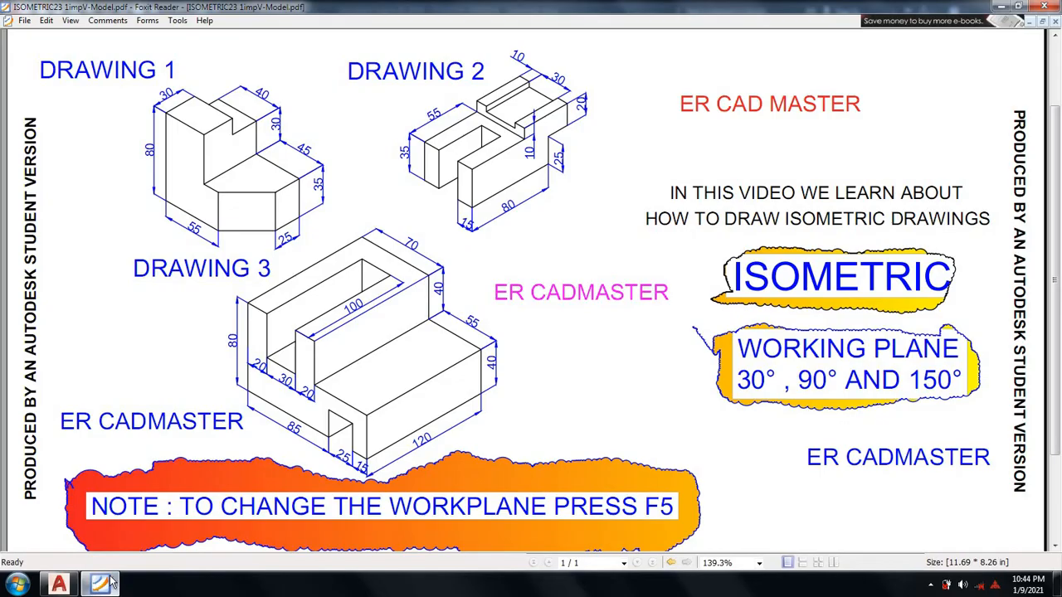
pyautogui.click(103, 584)
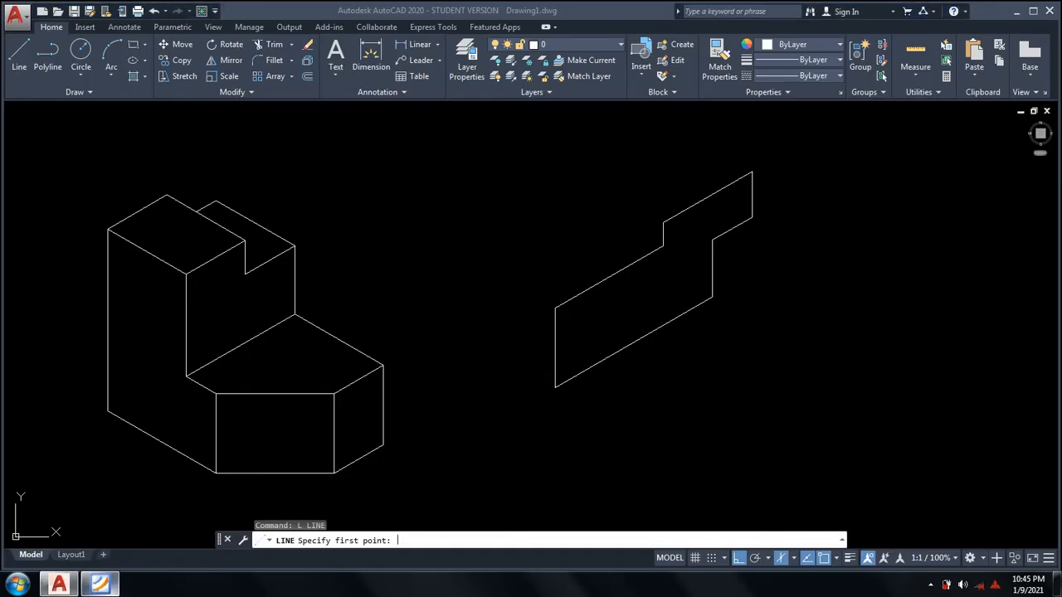
pyautogui.write('l')
pyautogui.press('Return')
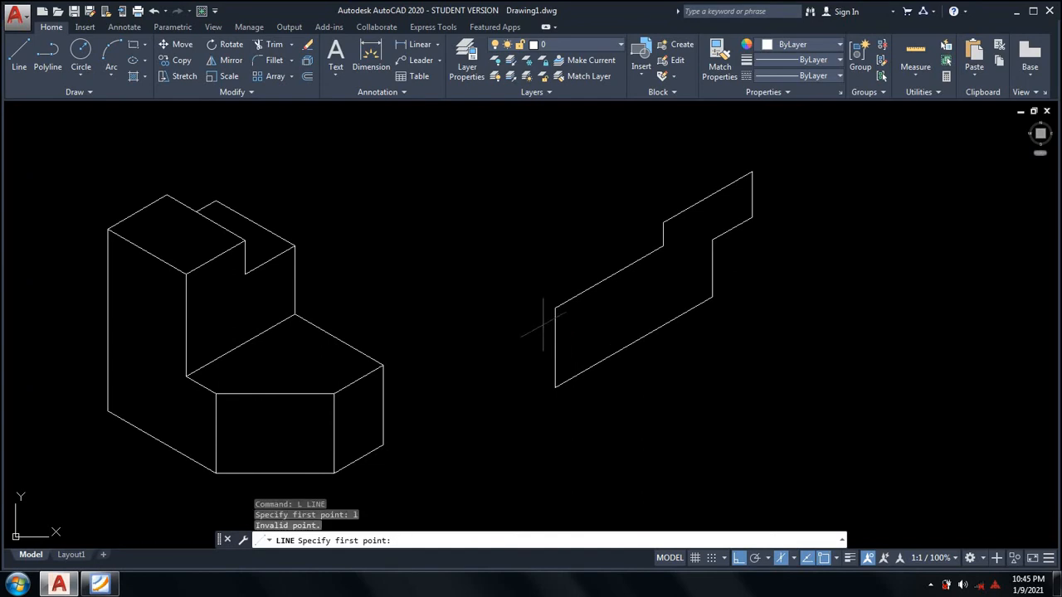
pyautogui.click(555, 306)
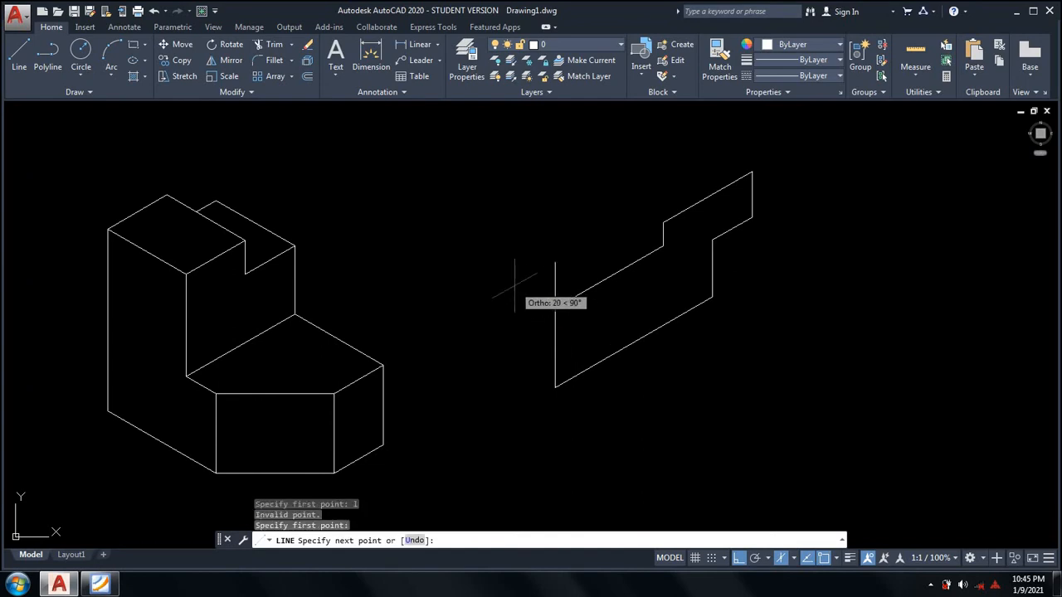
pyautogui.press('F5')
pyautogui.write('15')
pyautogui.press('Return')
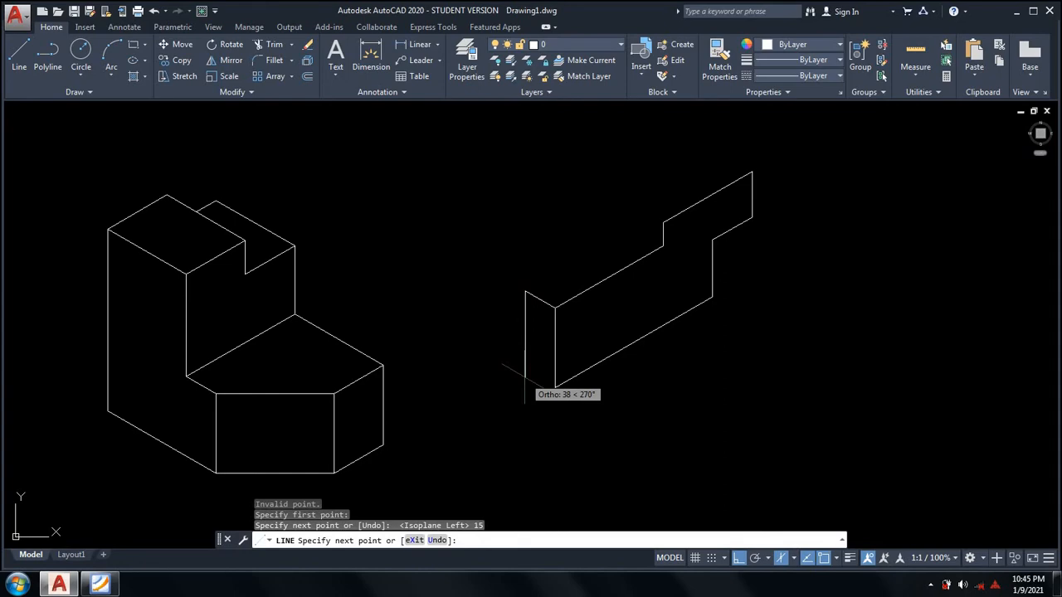
# Complete the 15-unit-wide end face with a 35-unit line at 270° and a closing line to the outline's lower-left corner
pyautogui.click(98, 584)
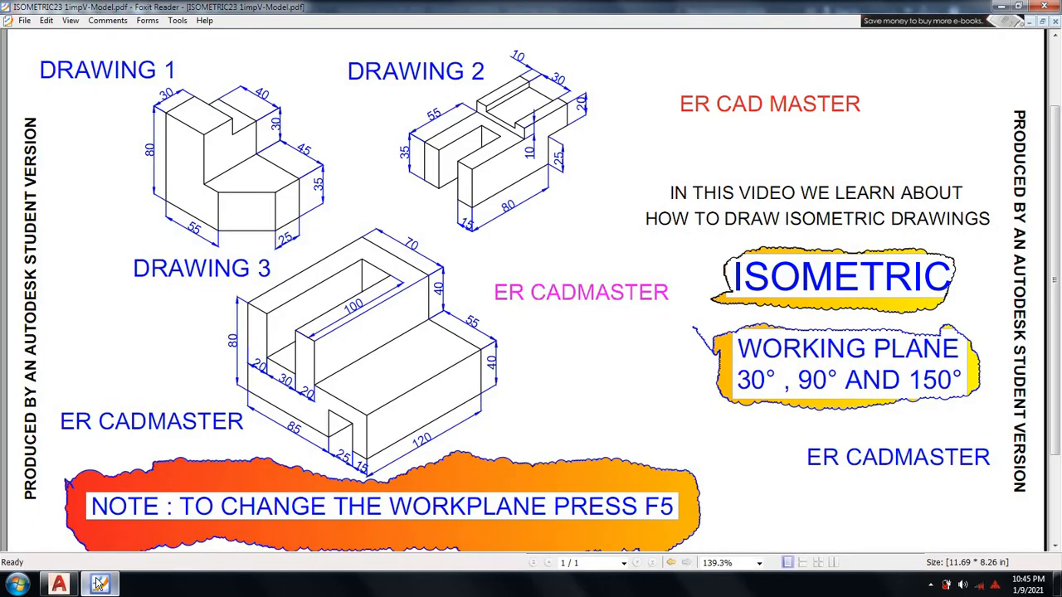
pyautogui.click(99, 585)
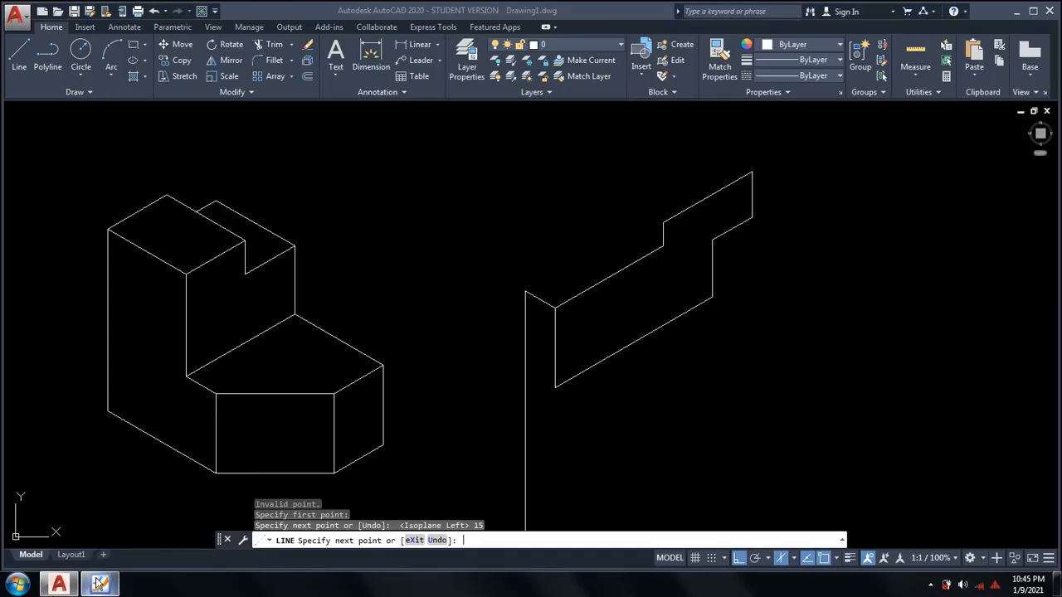
pyautogui.write('35')
pyautogui.press('Return')
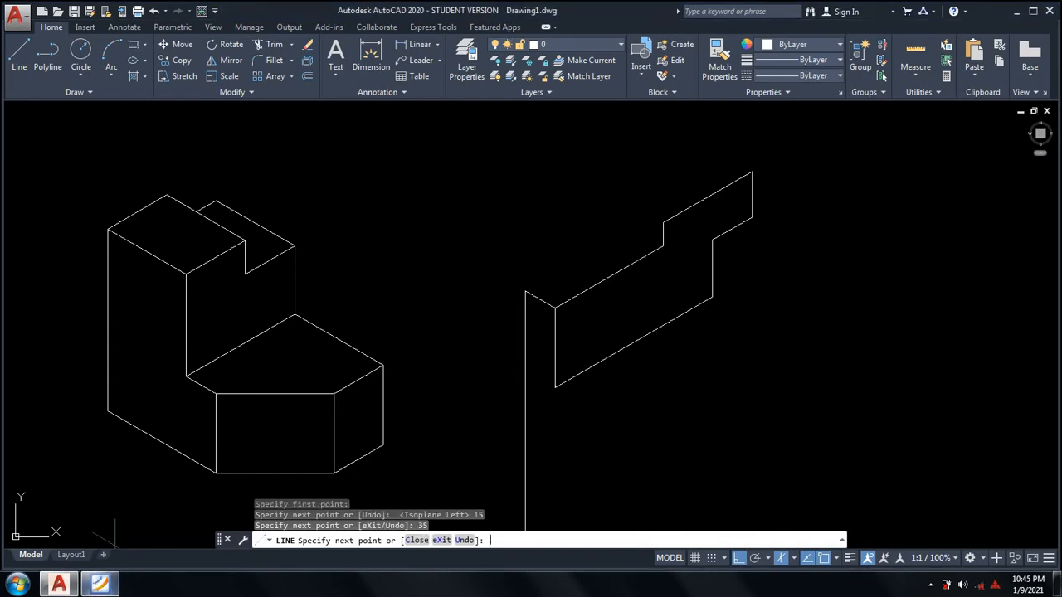
pyautogui.press('Return')
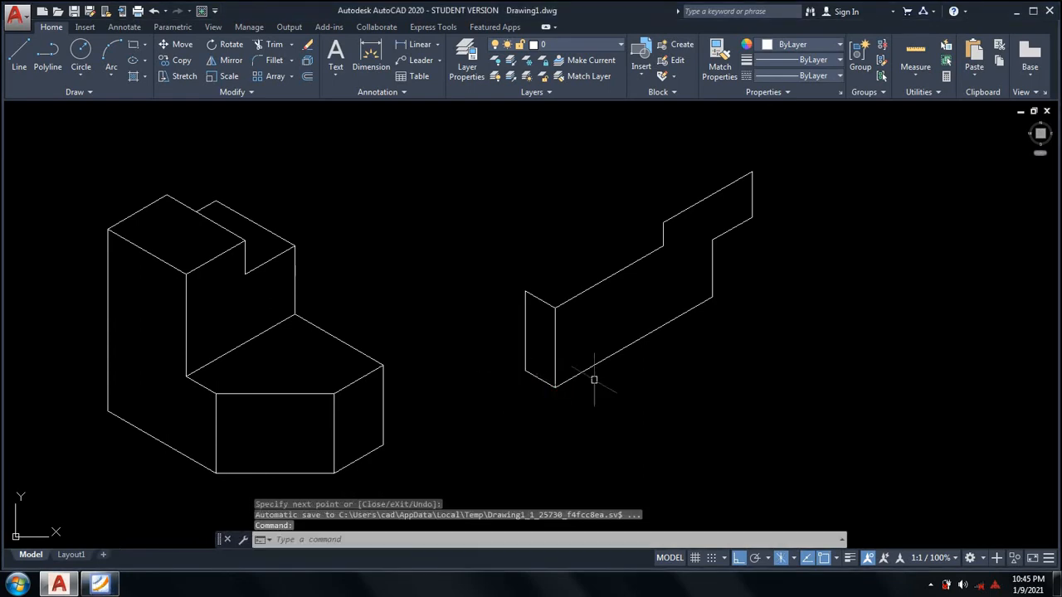
# Draw a 45-unit line at 30° from the end face's upper-left corner in the top isoplane, after checking the PDF
pyautogui.moveTo(665, 370); pyautogui.dragTo(648, 409, button='middle')
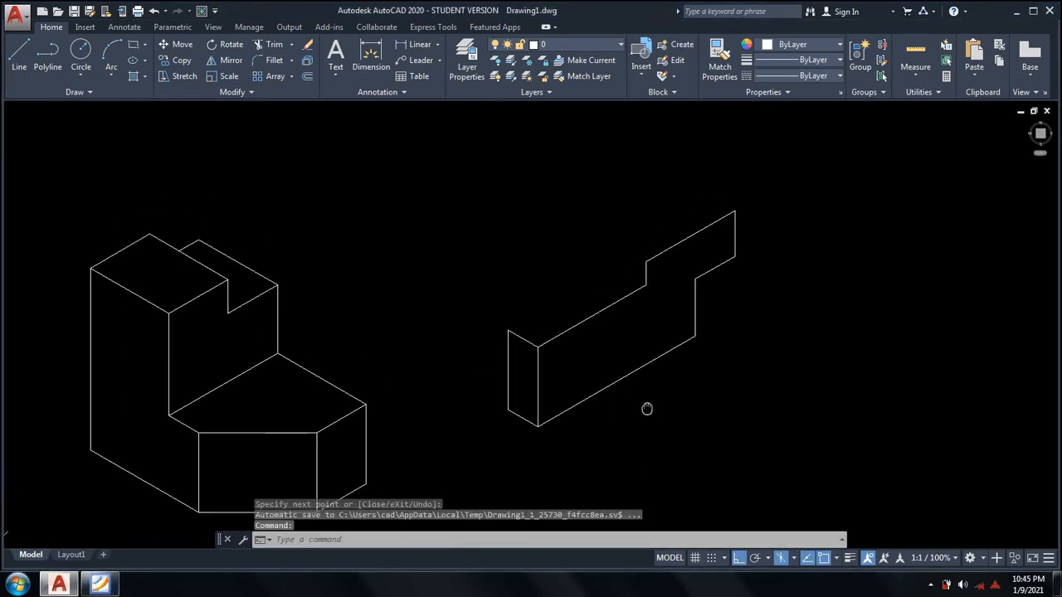
pyautogui.click(98, 585)
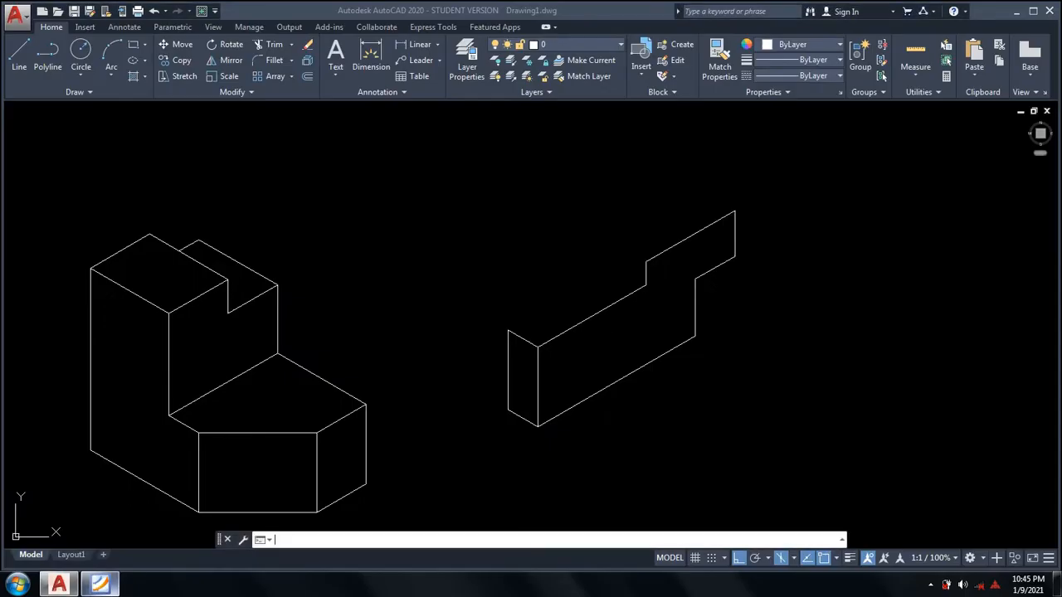
pyautogui.click(99, 585)
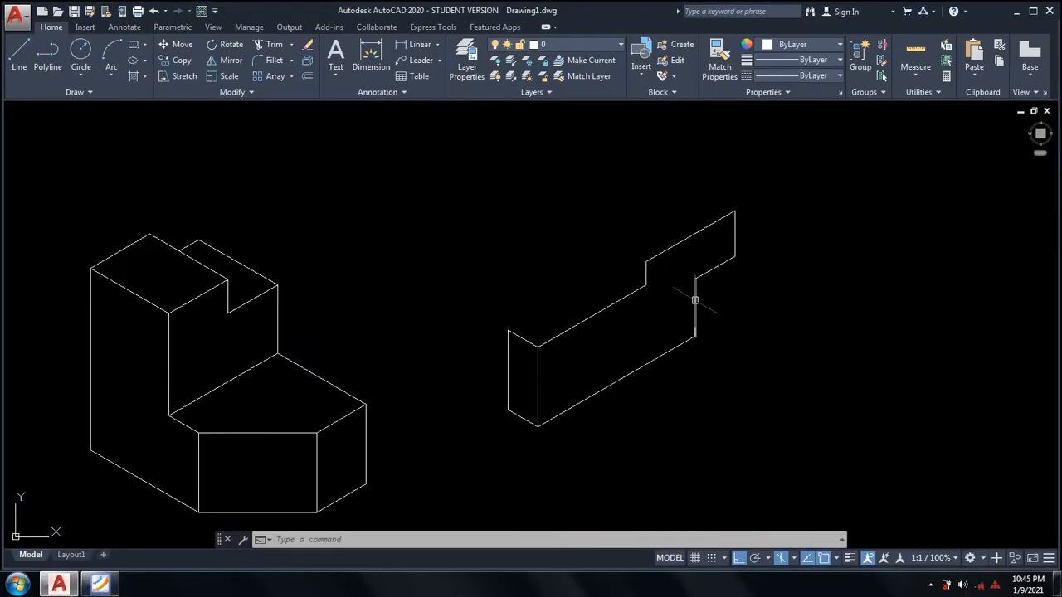
pyautogui.write('l')
pyautogui.press('Return')
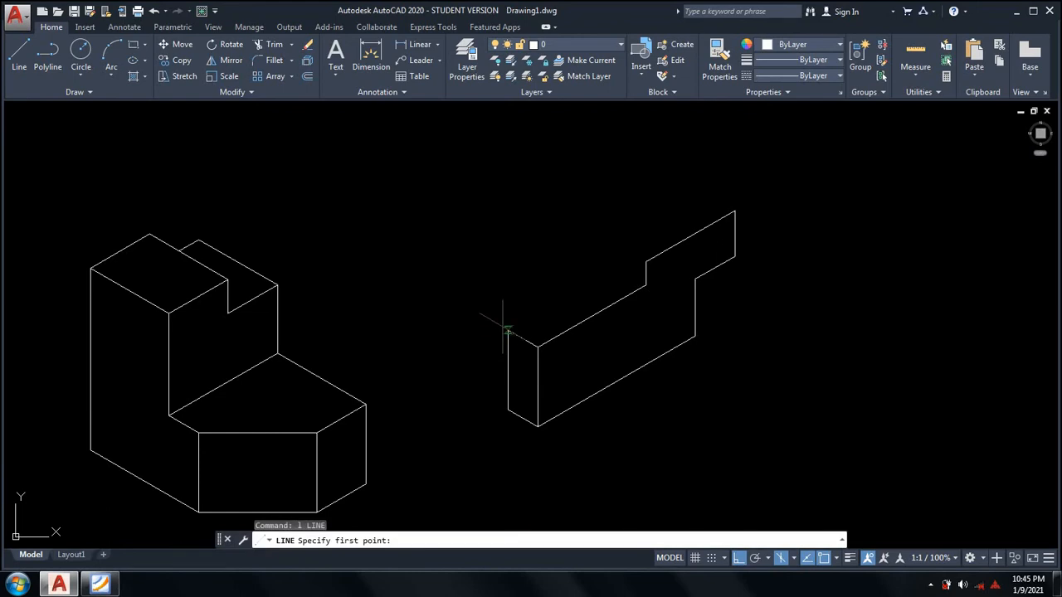
pyautogui.click(507, 330)
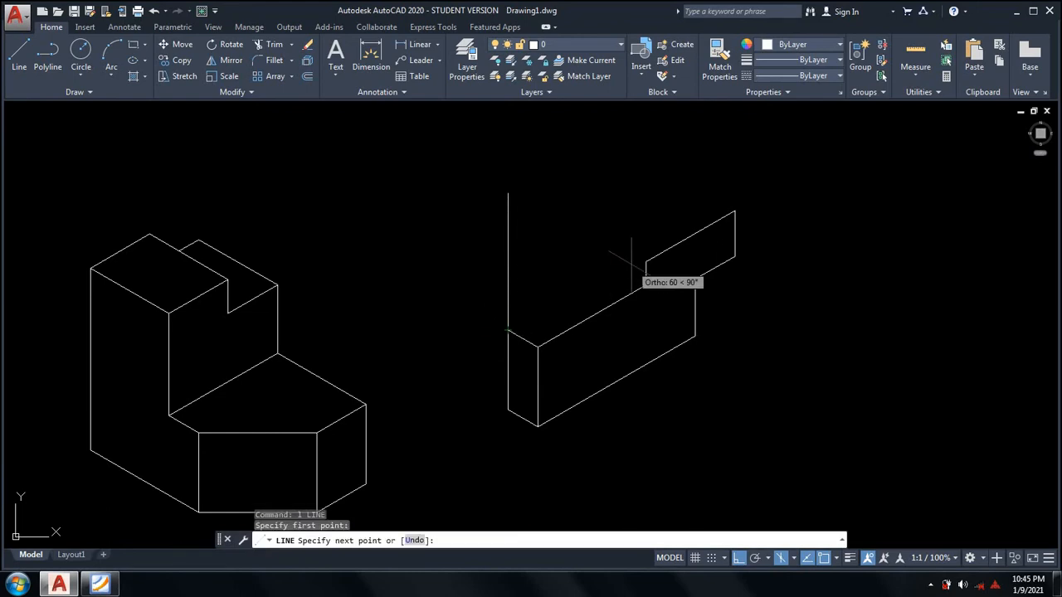
pyautogui.press('F5')
pyautogui.write('45')
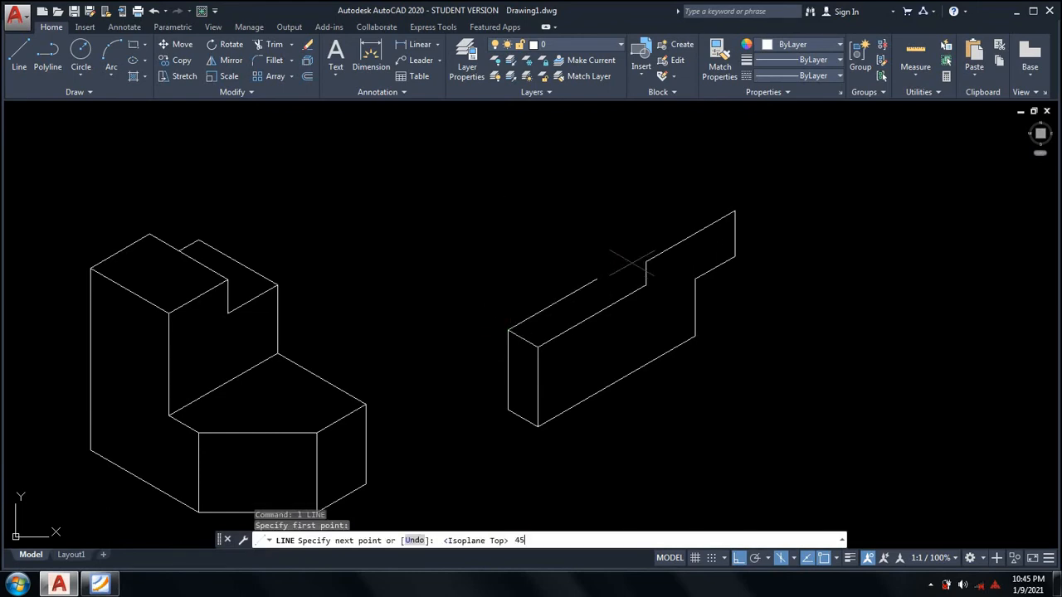
pyautogui.press('Return')
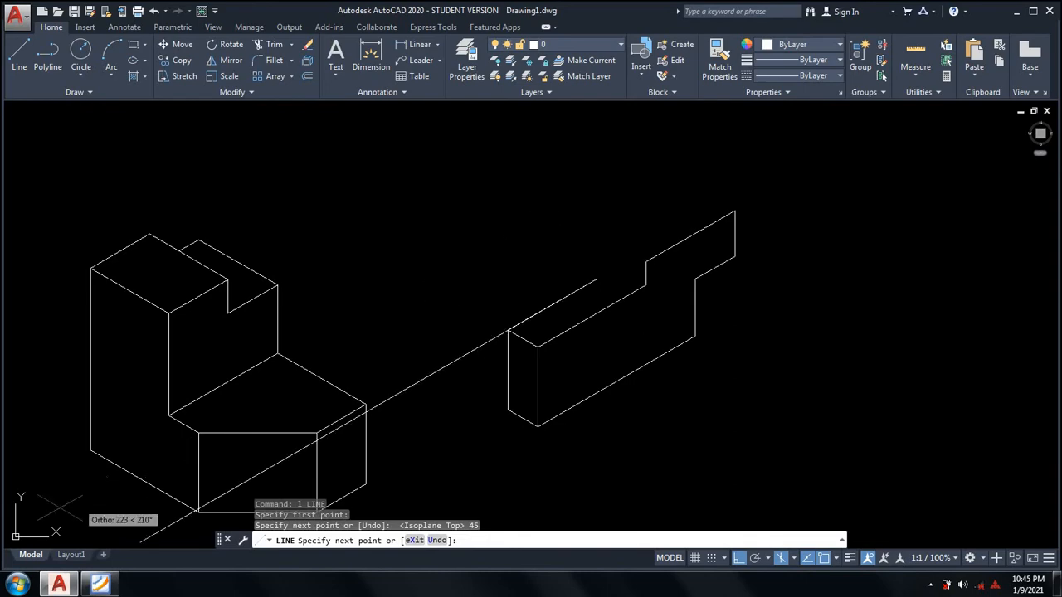
# Check Drawing 2 in the PDF and continue the top outline with a 20-unit line at 150° and a 45-unit line at 210°
pyautogui.click(97, 585)
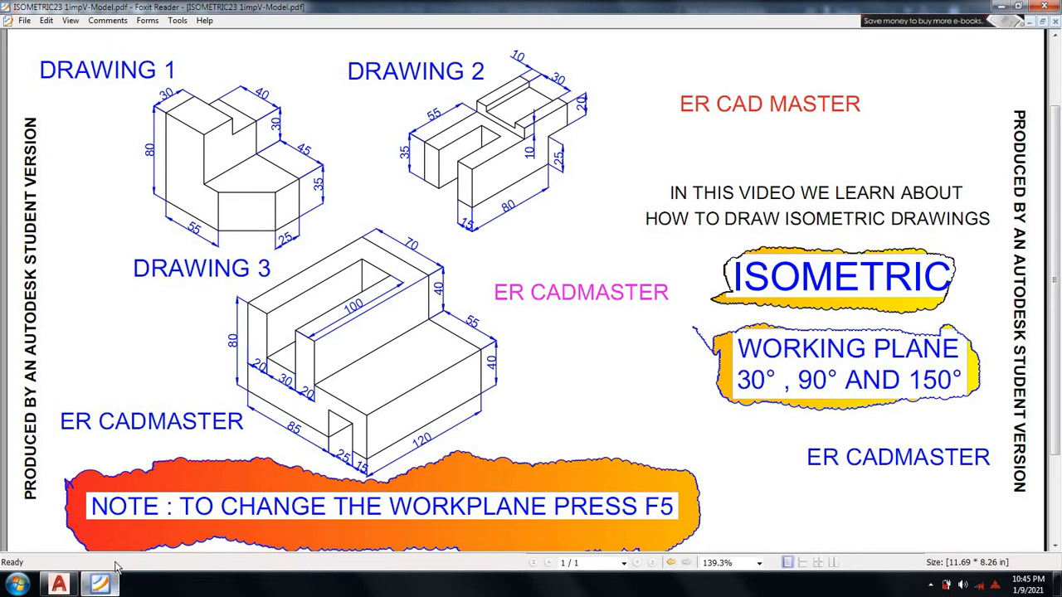
pyautogui.click(99, 585)
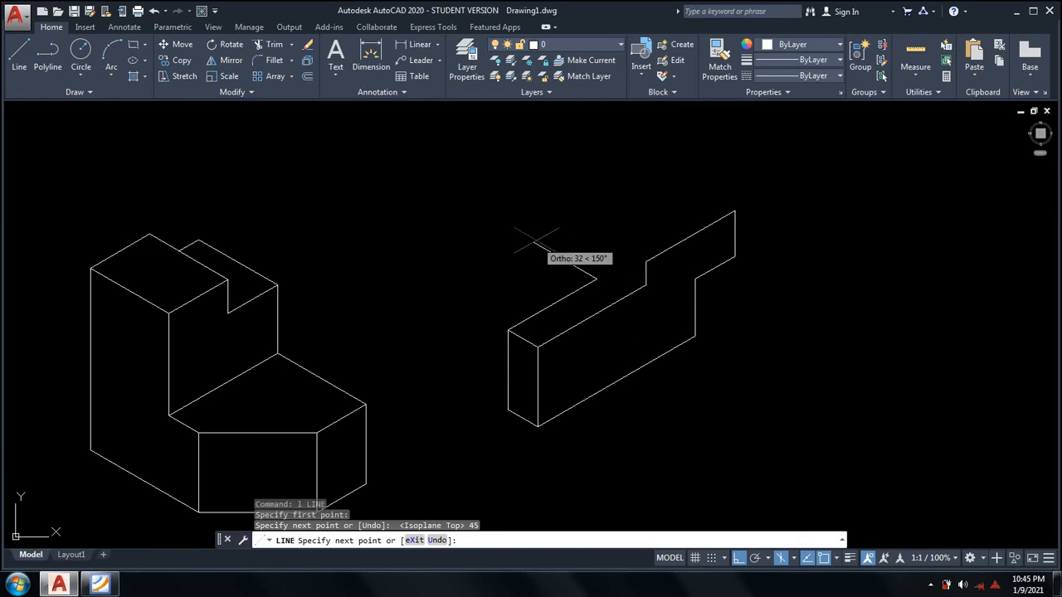
pyautogui.write('2')
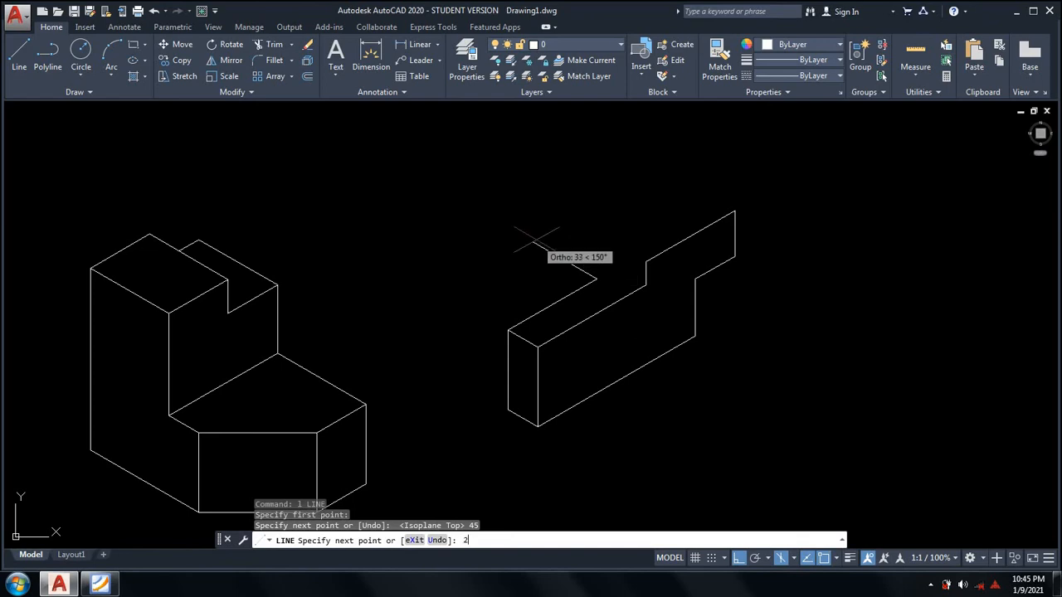
pyautogui.write('0')
pyautogui.press('Return')
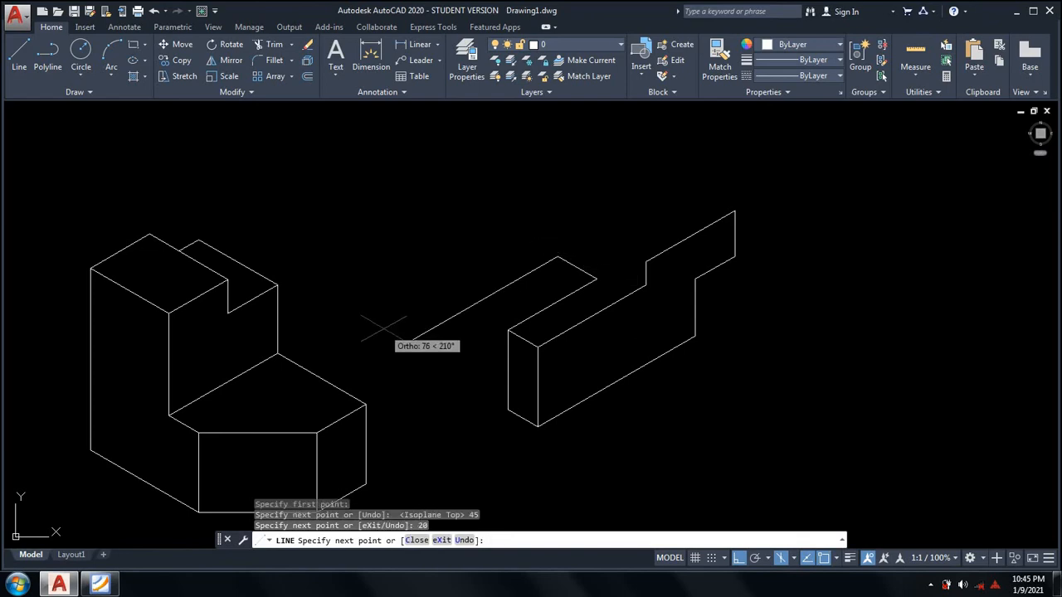
pyautogui.write('45')
pyautogui.press('Return')
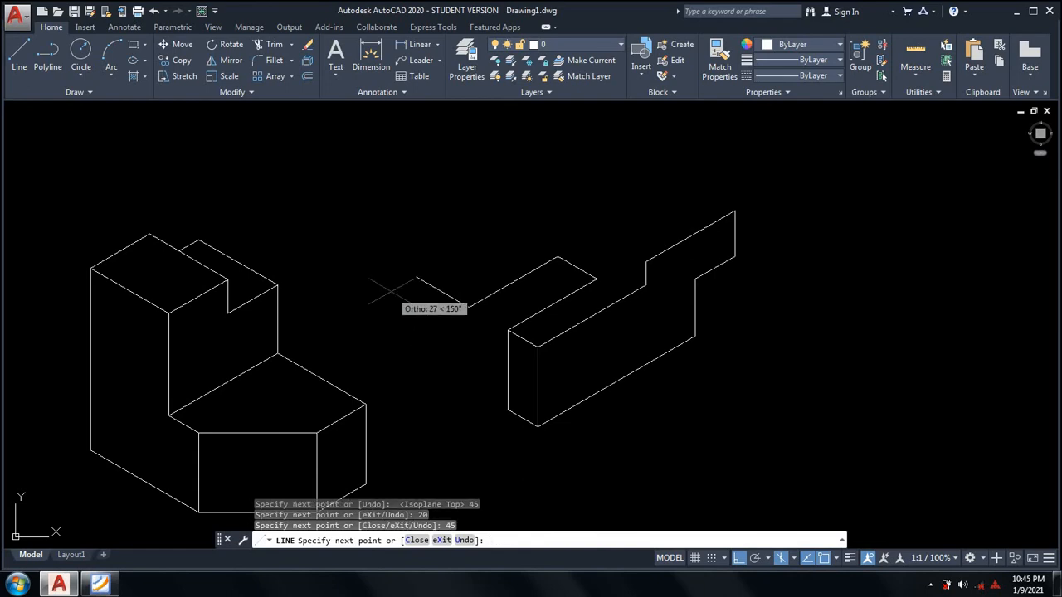
# Outline the second arm's top with a 15-unit line at 150° and a 55-unit line at 30°
pyautogui.write('15')
pyautogui.press('Return')
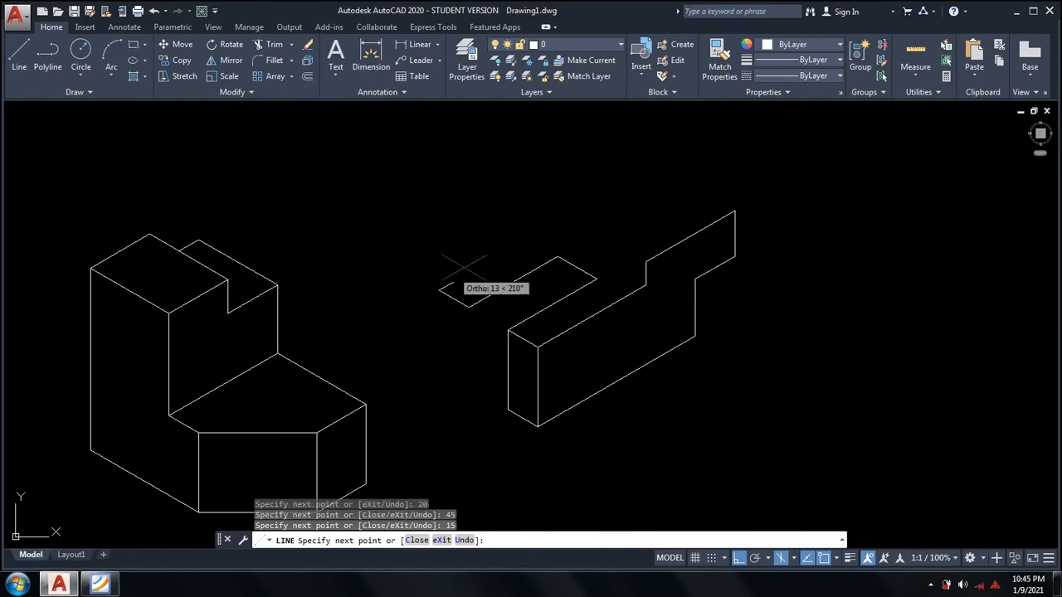
pyautogui.write('55')
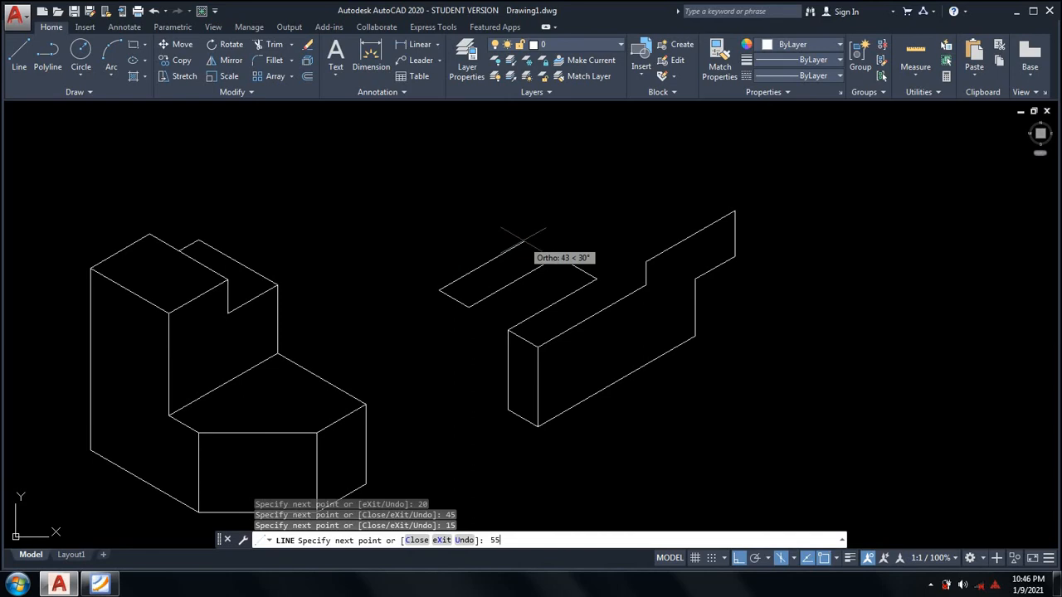
pyautogui.press('Return')
pyautogui.press('Return')
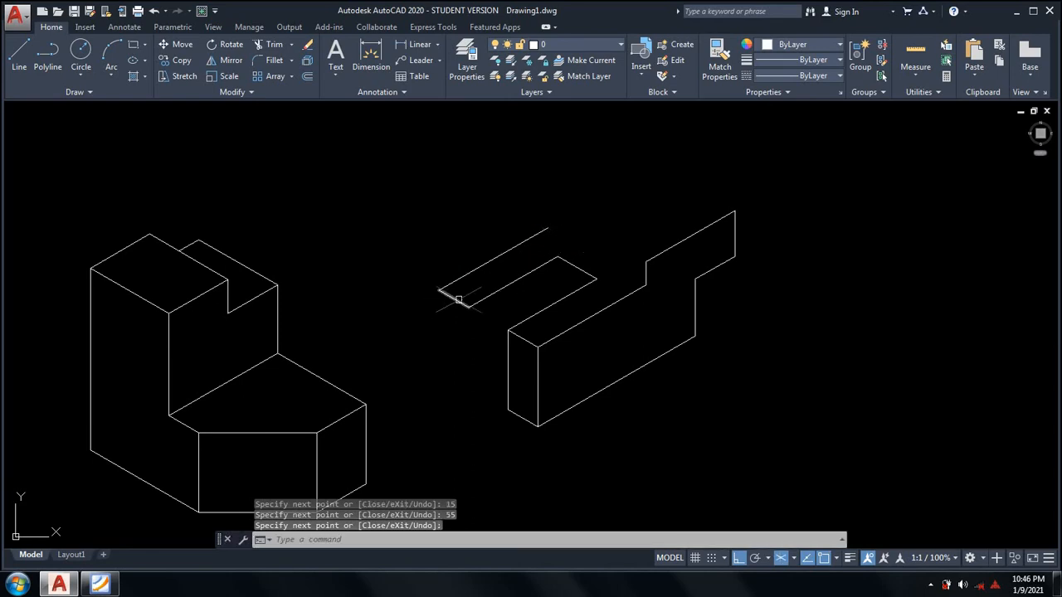
# Draw the second arm's end face with a 35-unit line at 270°, a 15-unit line at 330° and a closing vertical line
pyautogui.press('Return')
pyautogui.click(440, 290)
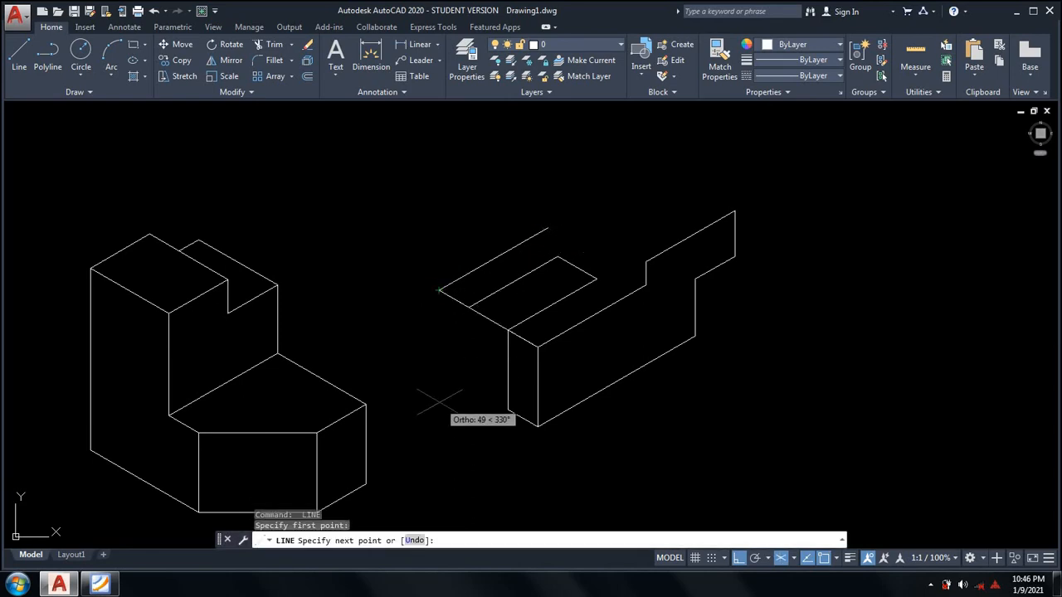
pyautogui.press('F5')
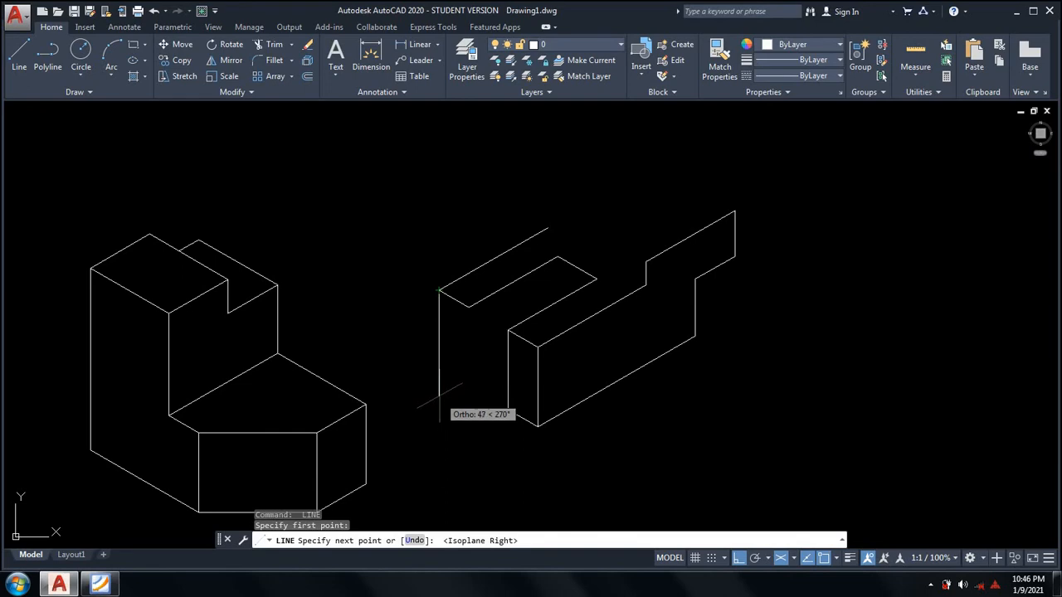
pyautogui.write('35')
pyautogui.press('Return')
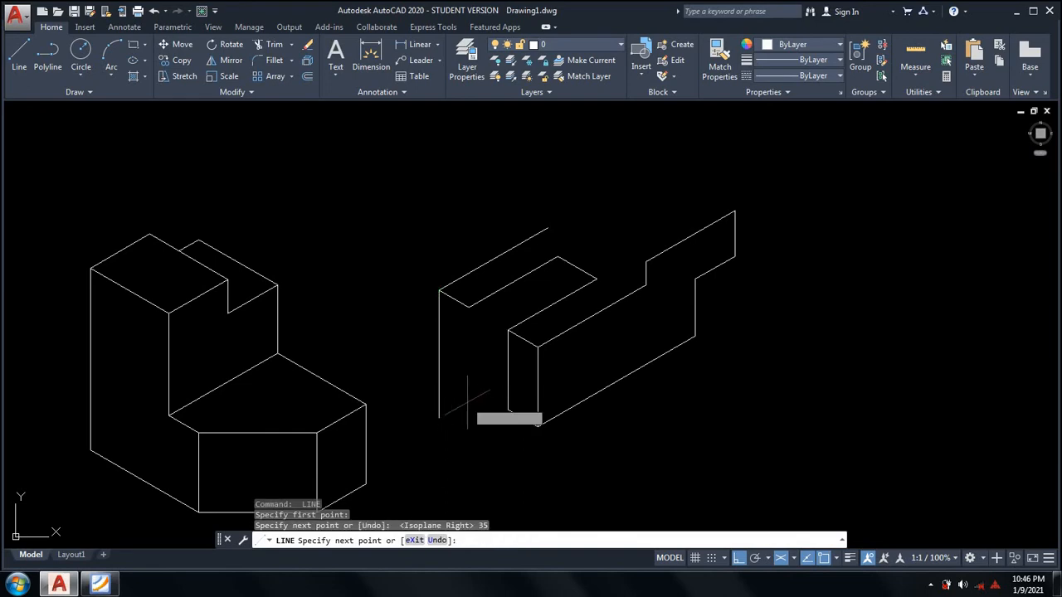
pyautogui.press('F5')
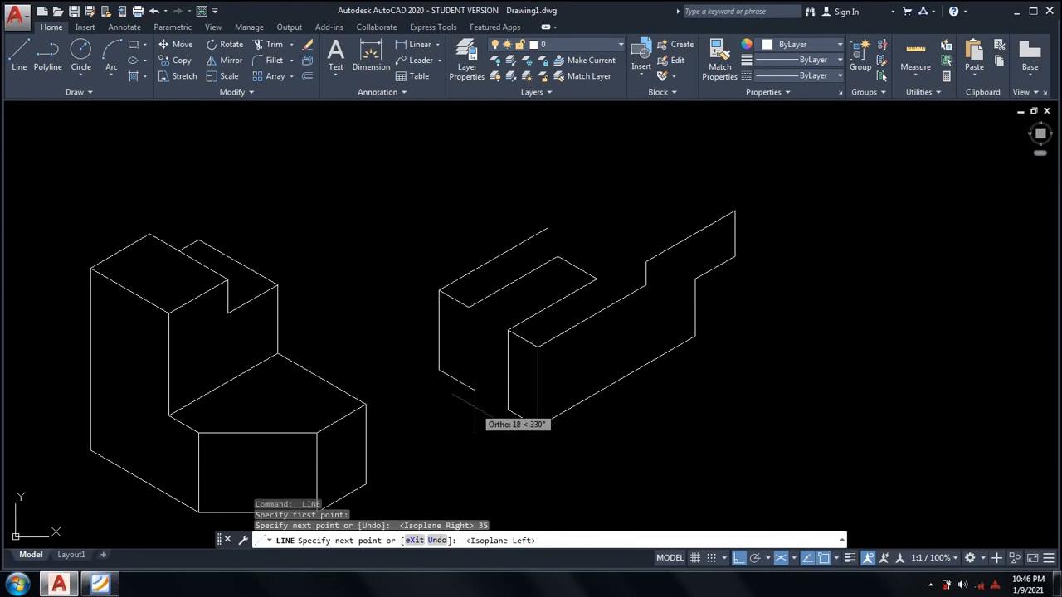
pyautogui.write('15')
pyautogui.press('Return')
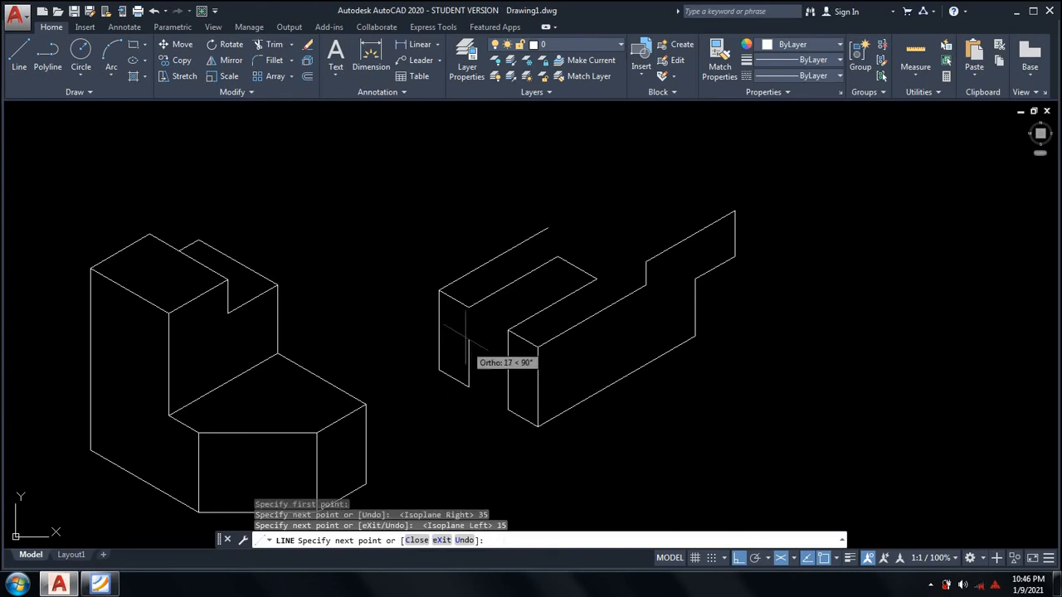
pyautogui.press('Return')
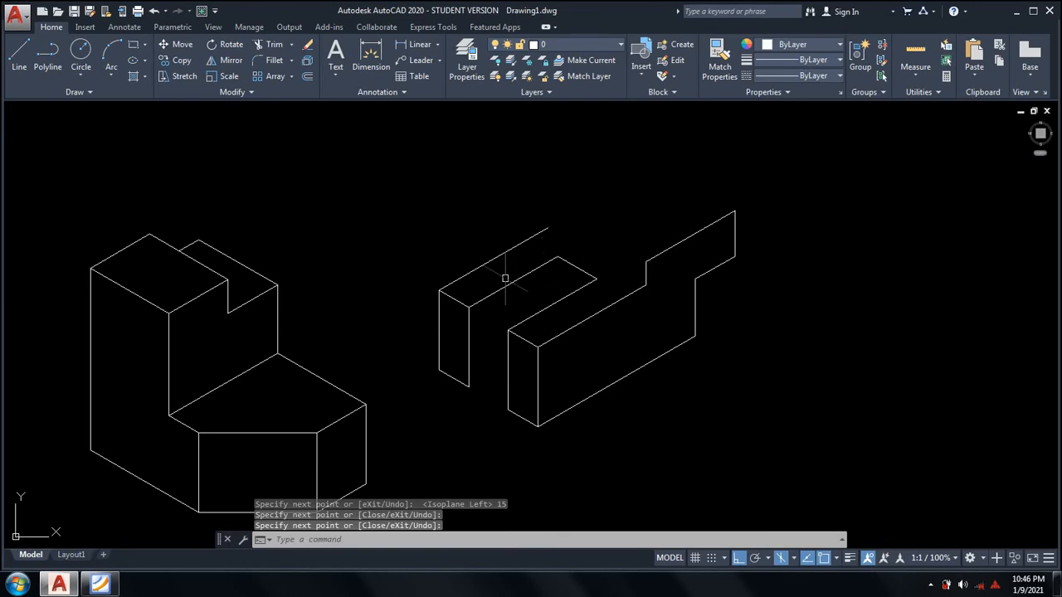
# Check Drawing 2 in the PDF and, from the 55-unit edge's far end, draw lines of 10 units at 90° and 45 units at 30°
pyautogui.press('Return')
pyautogui.click(101, 584)
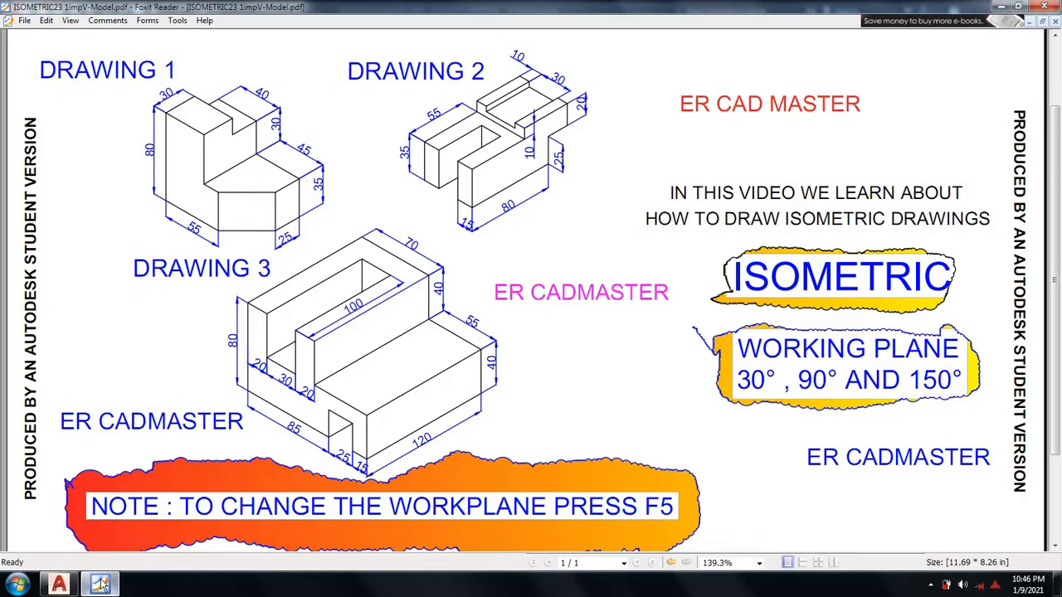
pyautogui.click(100, 584)
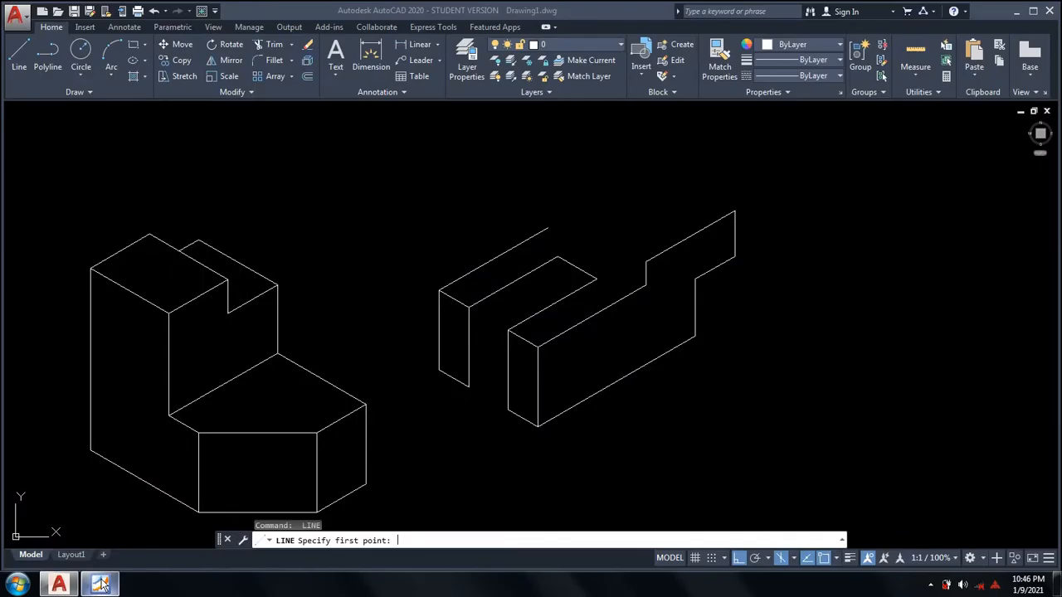
pyautogui.click(548, 225)
pyautogui.write('10')
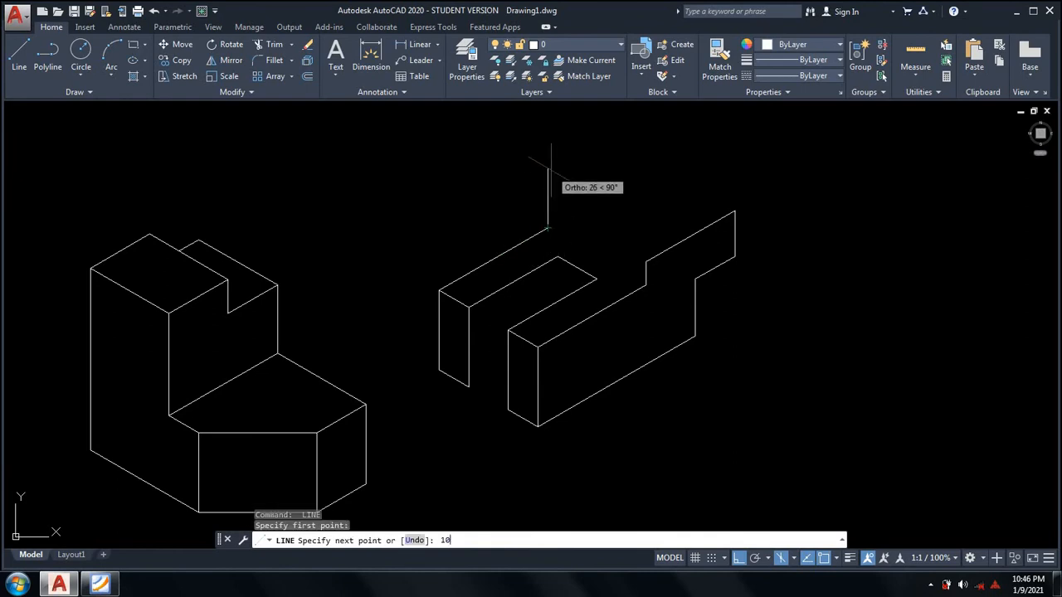
pyautogui.press('Return')
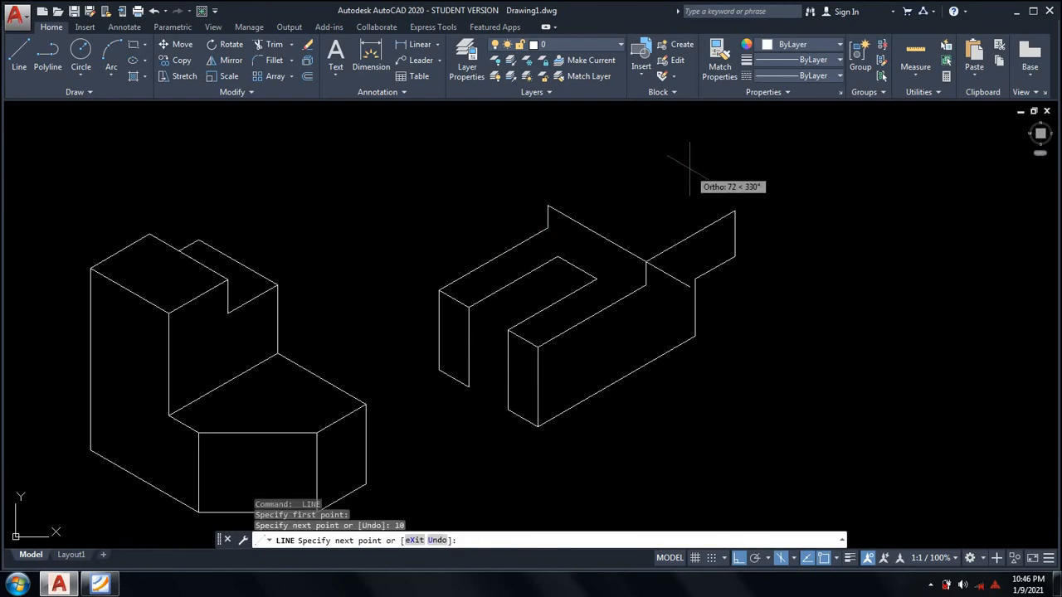
pyautogui.press('F5')
pyautogui.write('45')
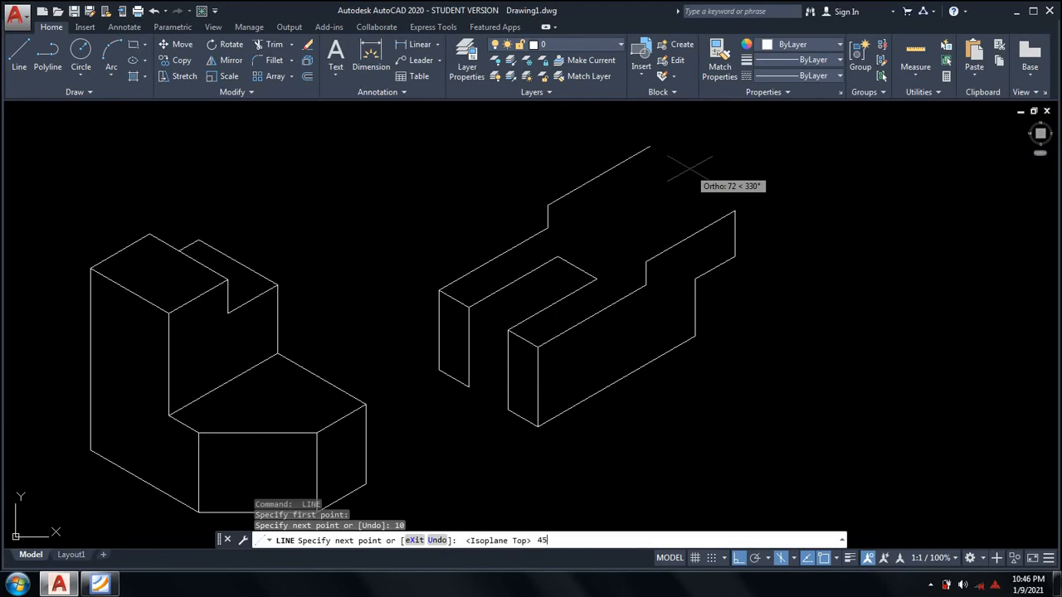
pyautogui.press('Return')
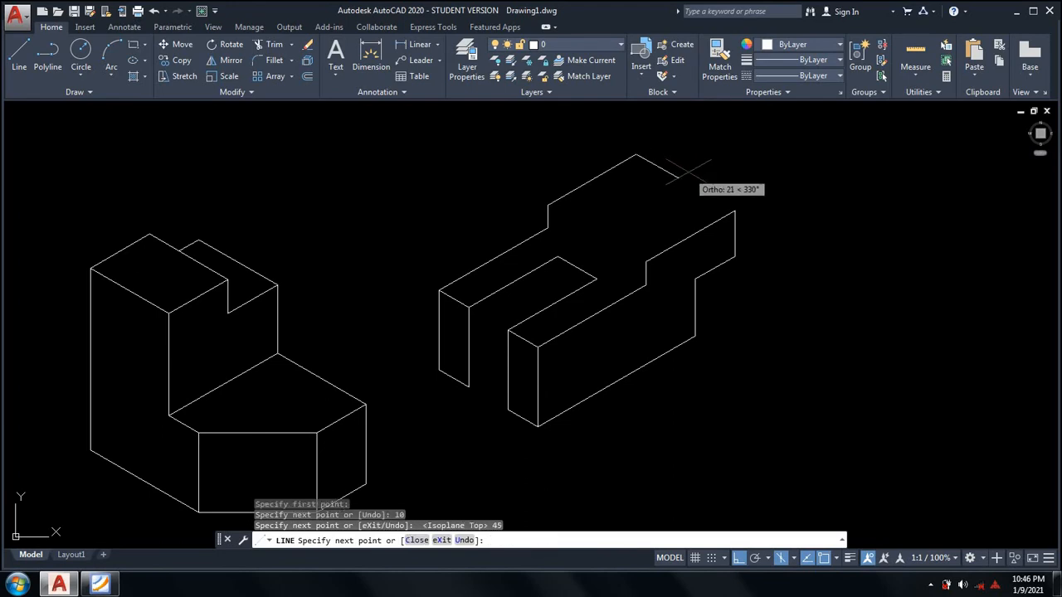
# Check the PDF and complete the raised strip's top face with 10 units at 330°, 45 units at 210° and a closing line
pyautogui.click(100, 586)
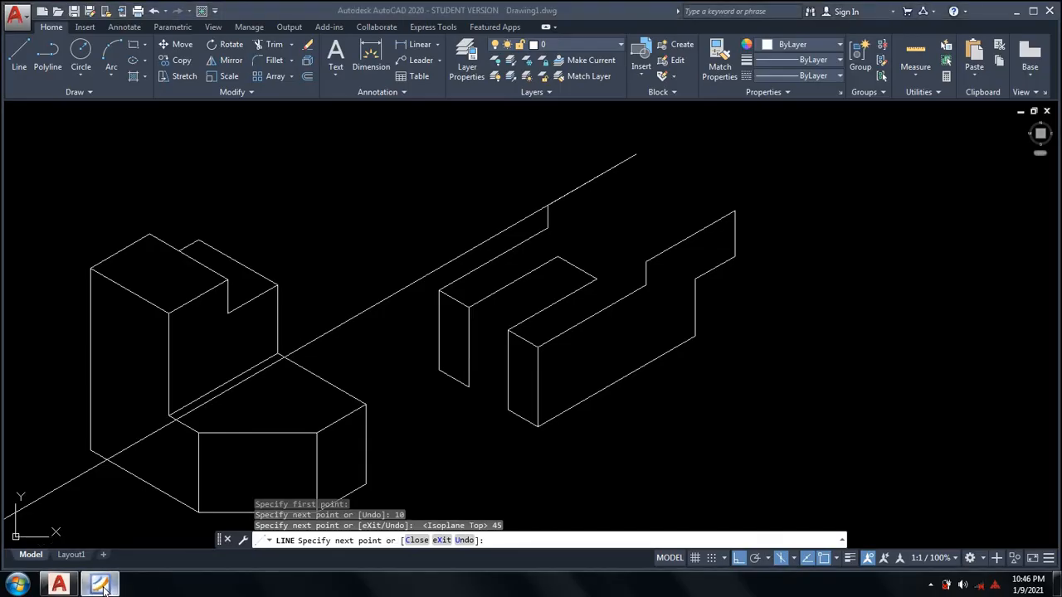
pyautogui.click(99, 586)
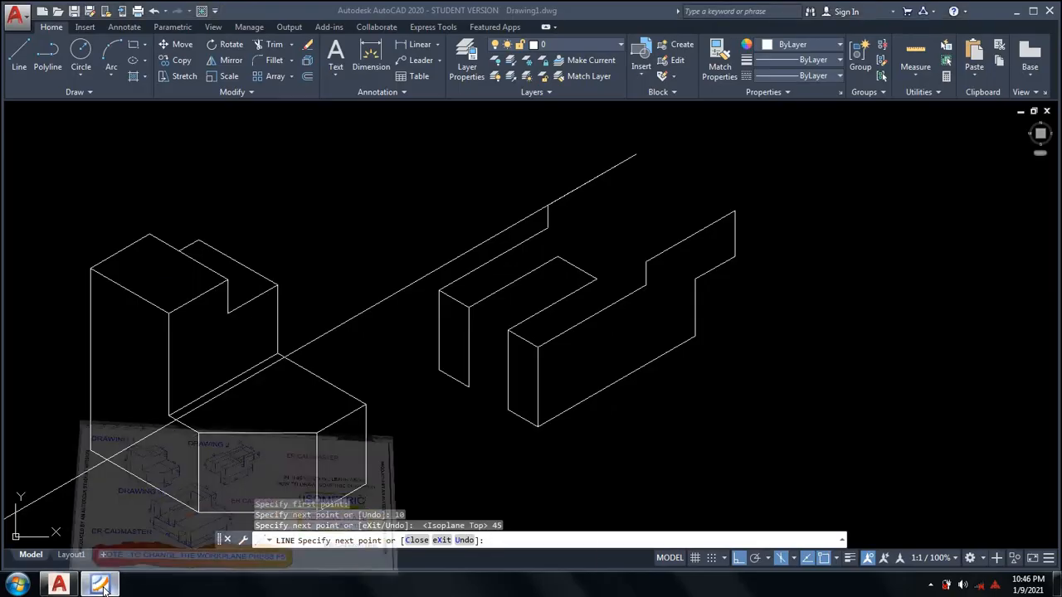
pyautogui.click(100, 586)
pyautogui.click(99, 586)
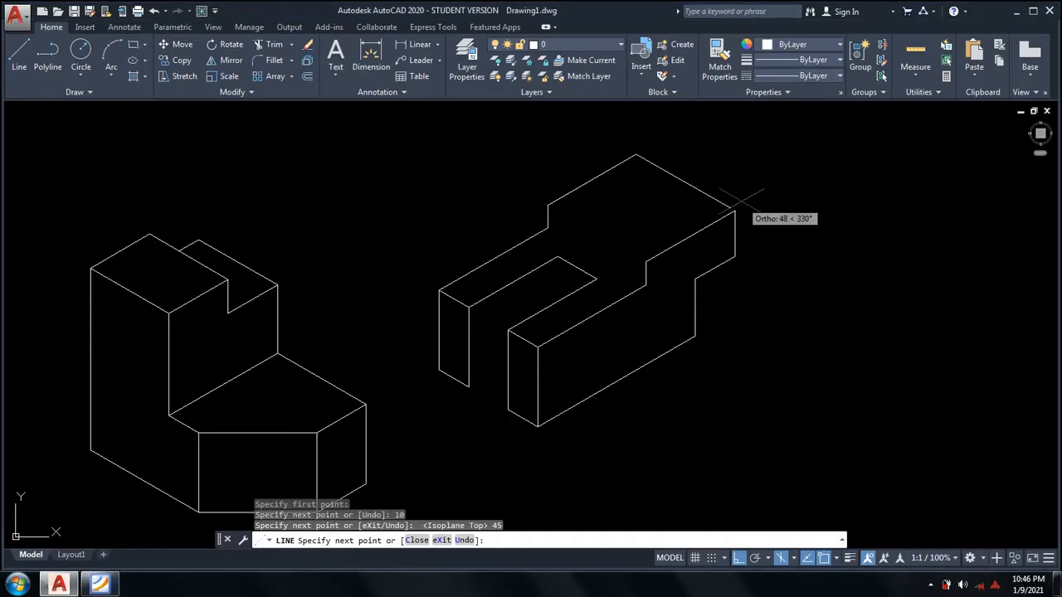
pyautogui.press('Return')
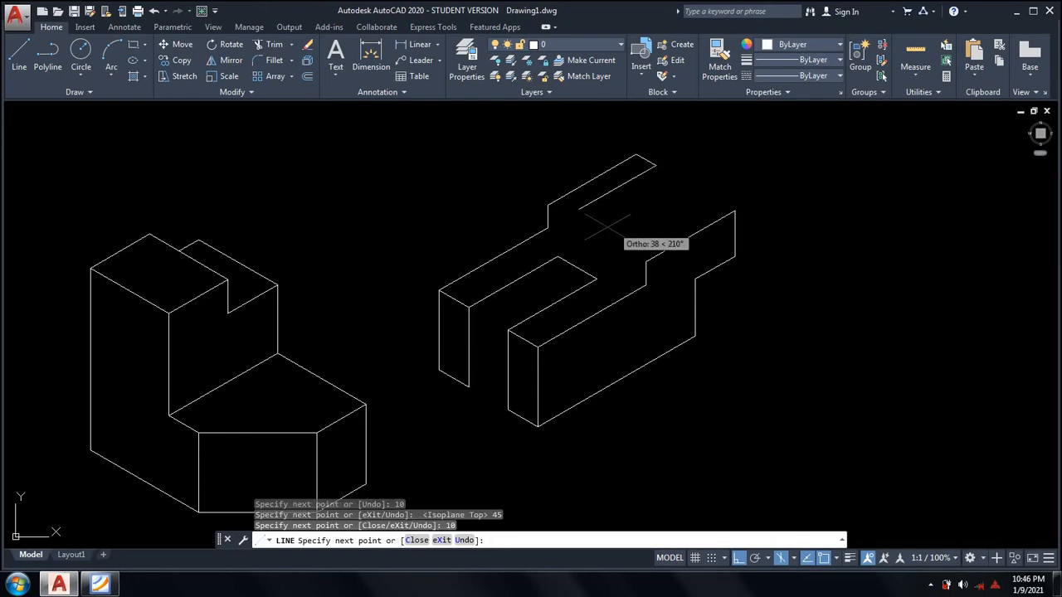
pyautogui.press('Return')
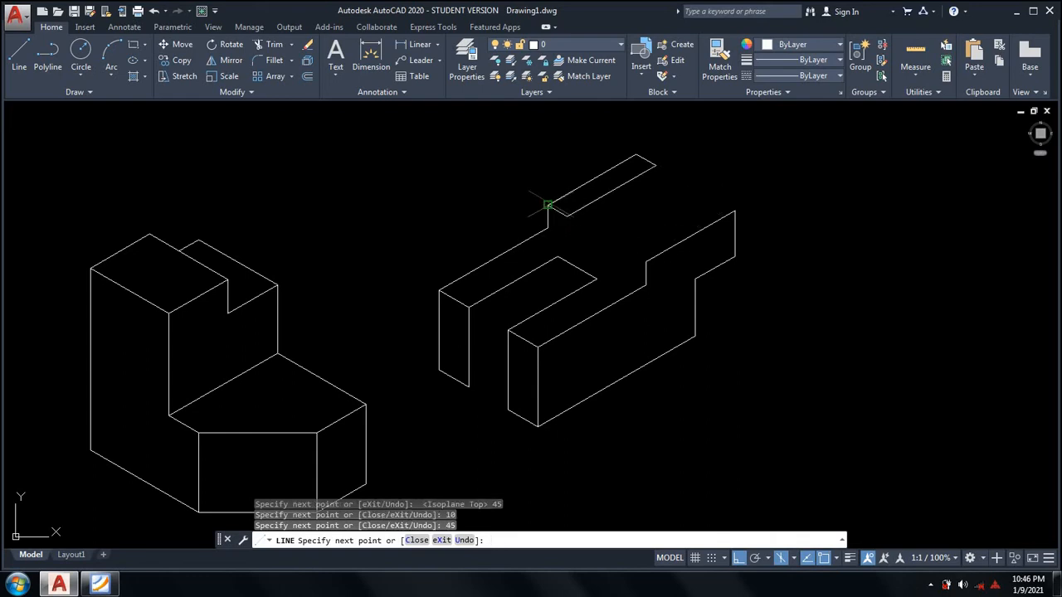
pyautogui.press('Return')
# Draw the raised strip's inner side face with a 5-unit line at 270°, a 45-unit line at 30° and a closing vertical line
pyautogui.press('Return')
pyautogui.click(568, 214)
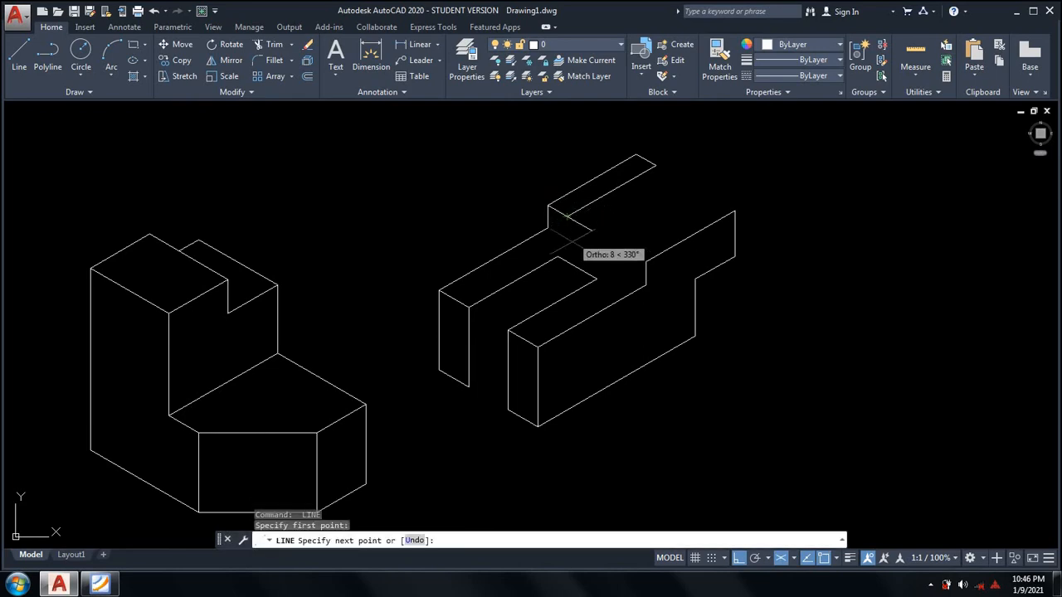
pyautogui.press('F5')
pyautogui.write('5')
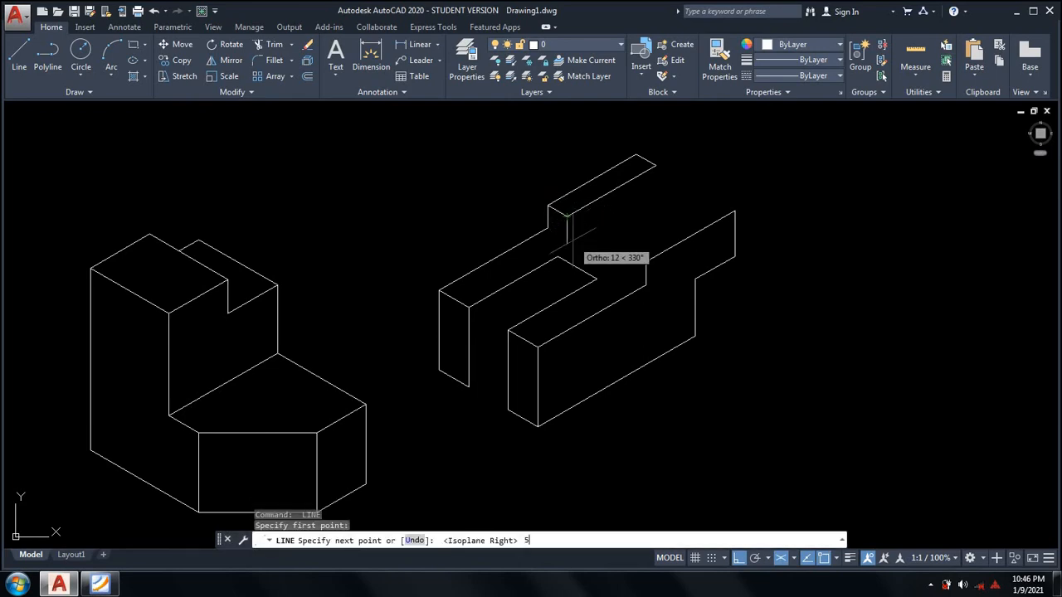
pyautogui.press('Return')
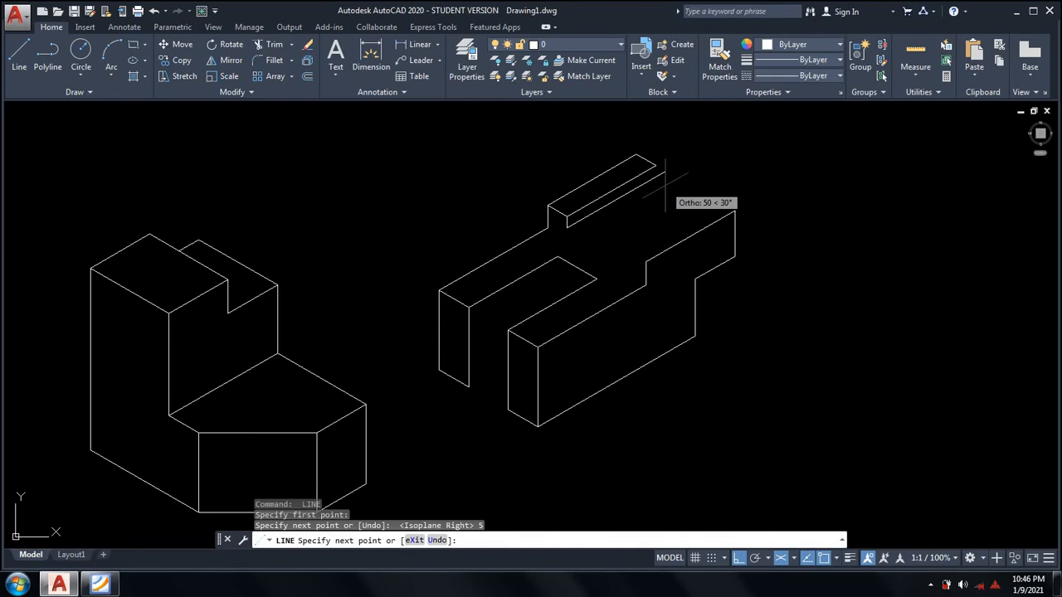
pyautogui.write('45')
pyautogui.press('Return')
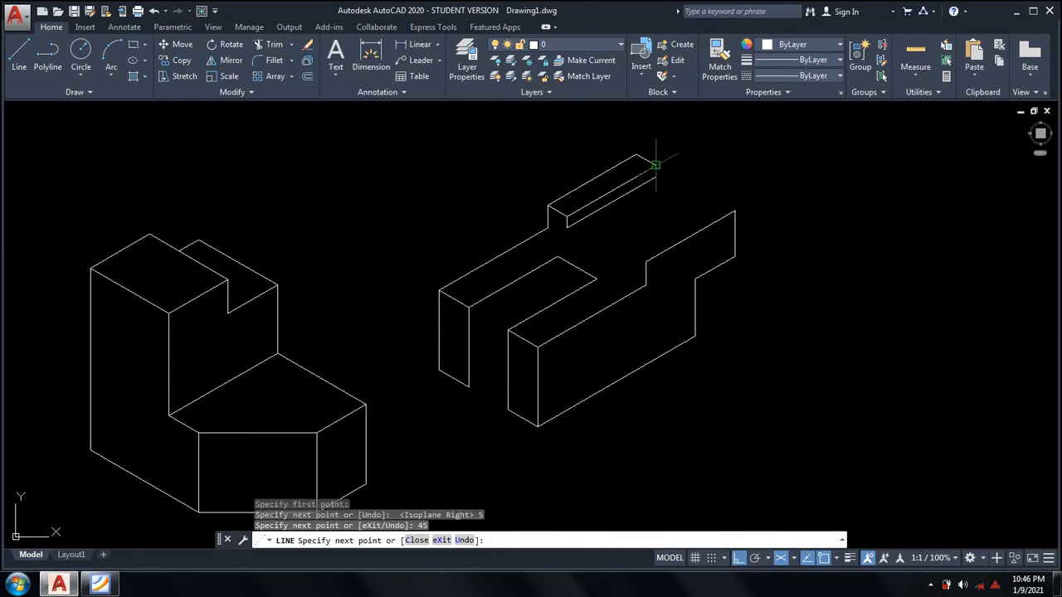
pyautogui.click(655, 165)
pyautogui.press('Return')
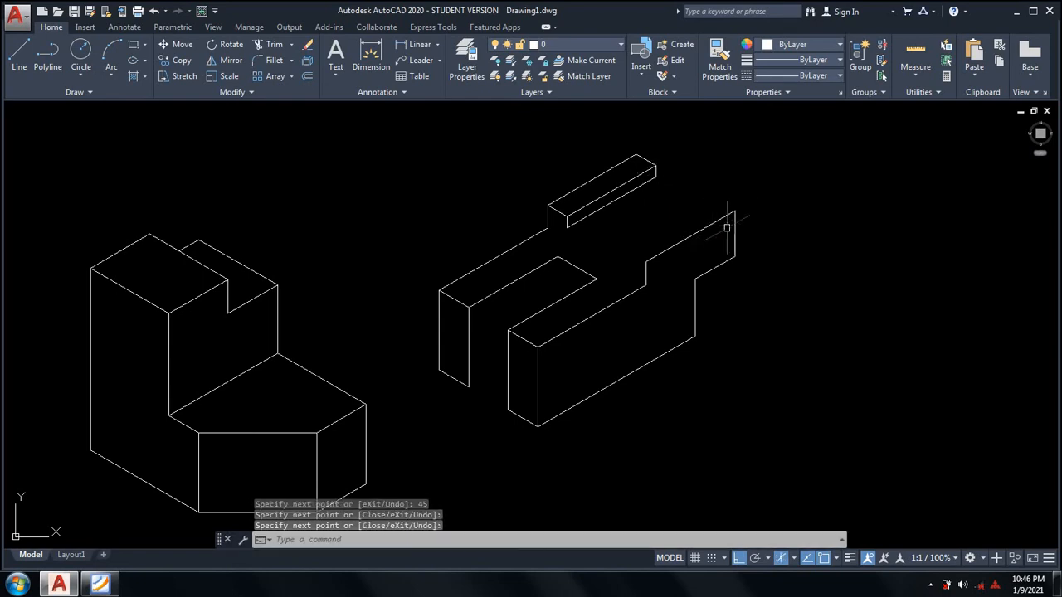
# Check the PDF and draw the second raised strip's top face with 10 units at 150°, 45 units at 210° and a closing line
pyautogui.press('Return')
pyautogui.click(735, 212)
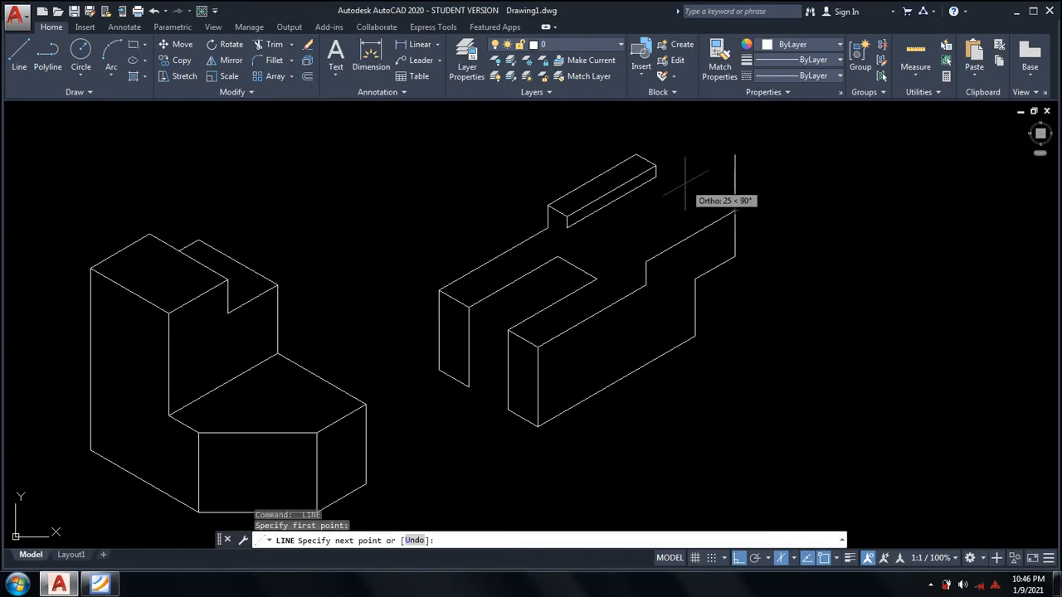
pyautogui.press('F5')
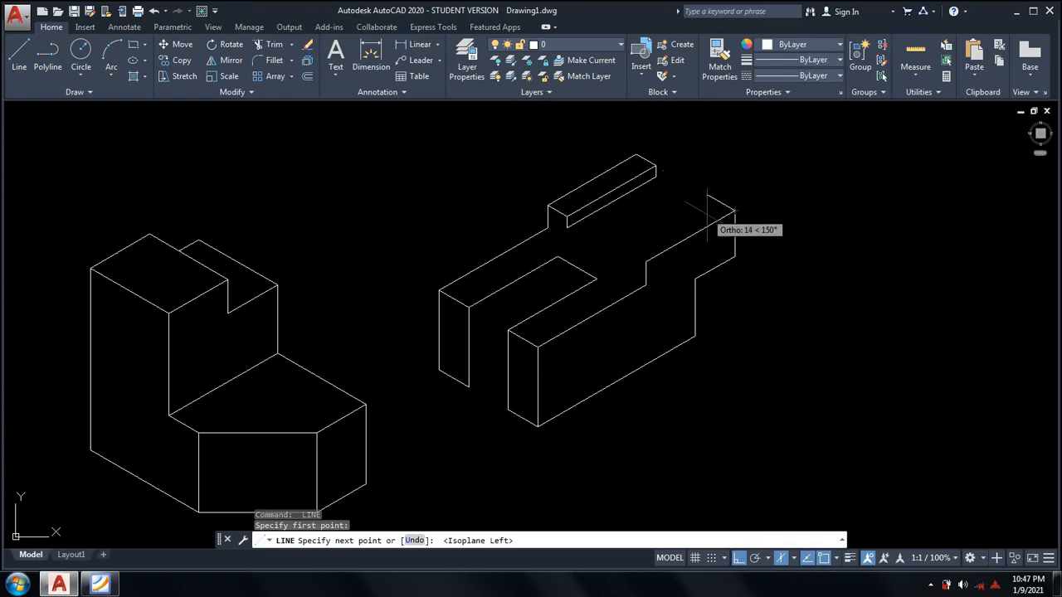
pyautogui.moveTo(706, 213); pyautogui.dragTo(704, 200, button='middle')
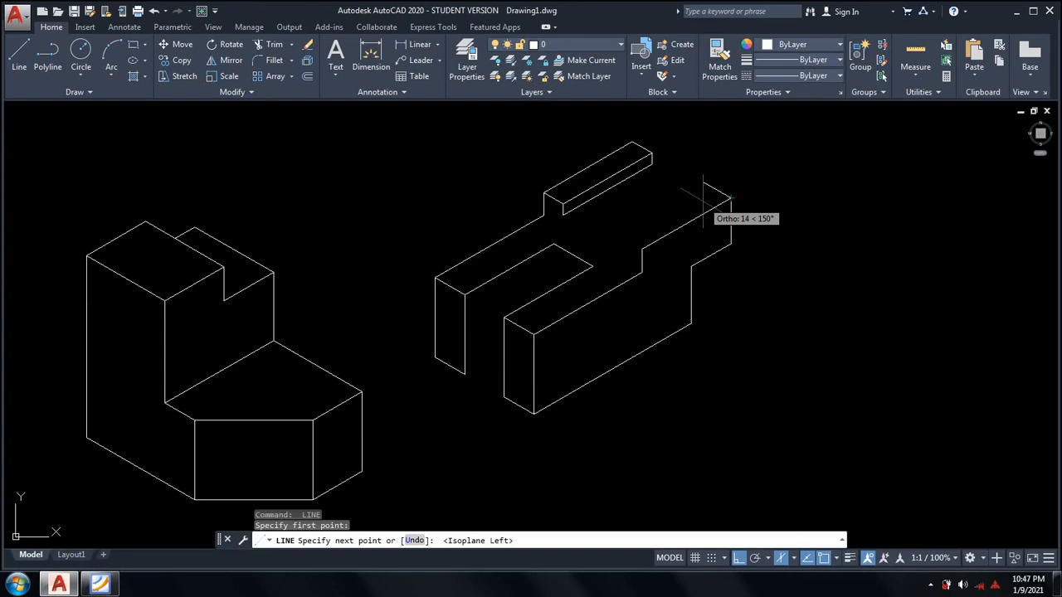
pyautogui.click(101, 584)
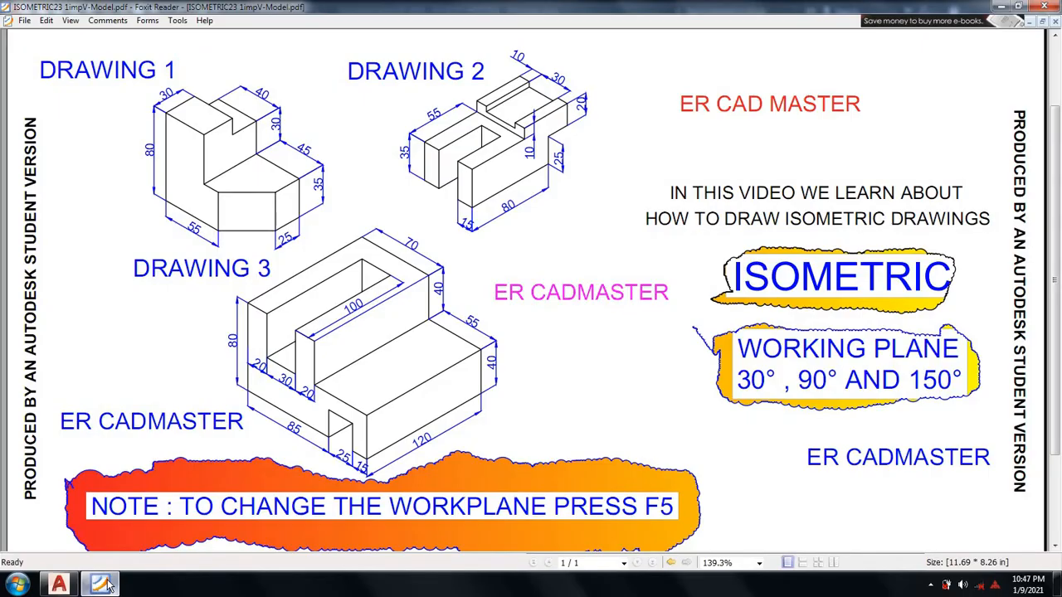
pyautogui.click(104, 585)
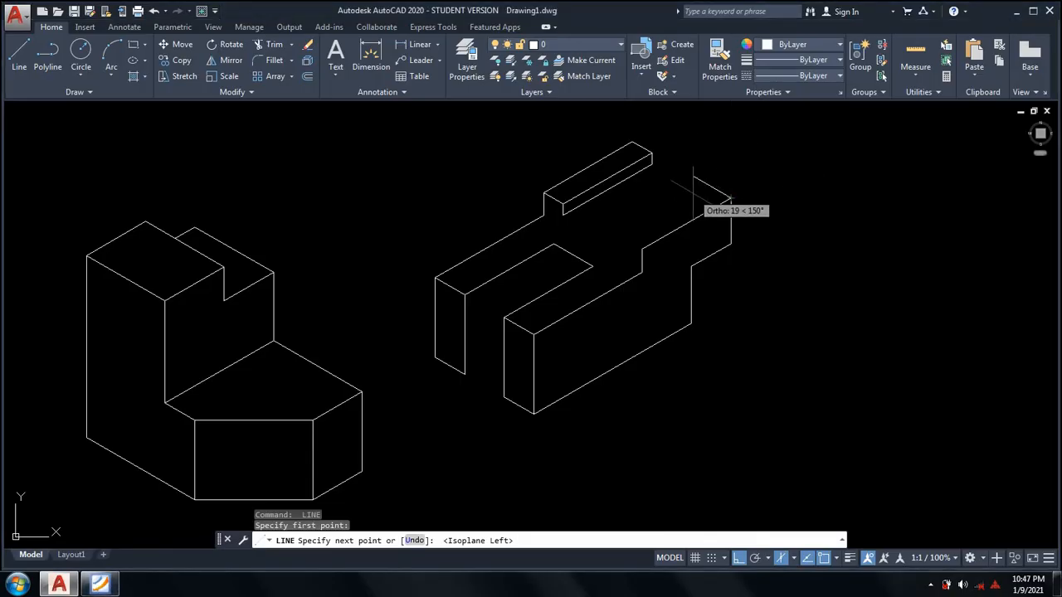
pyautogui.write('10')
pyautogui.press('Return')
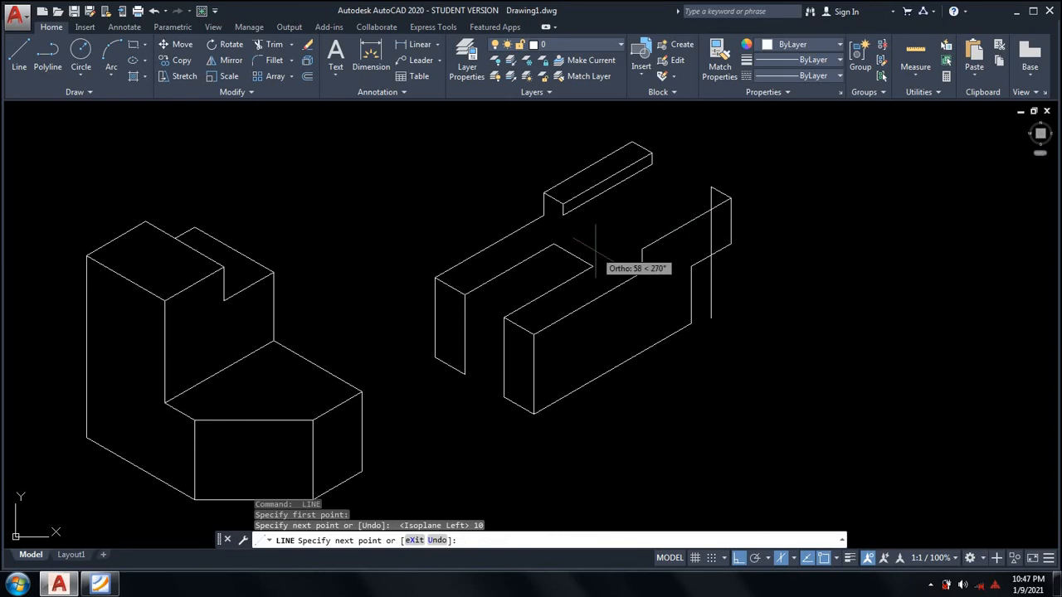
pyautogui.press('F5')
pyautogui.write('4')
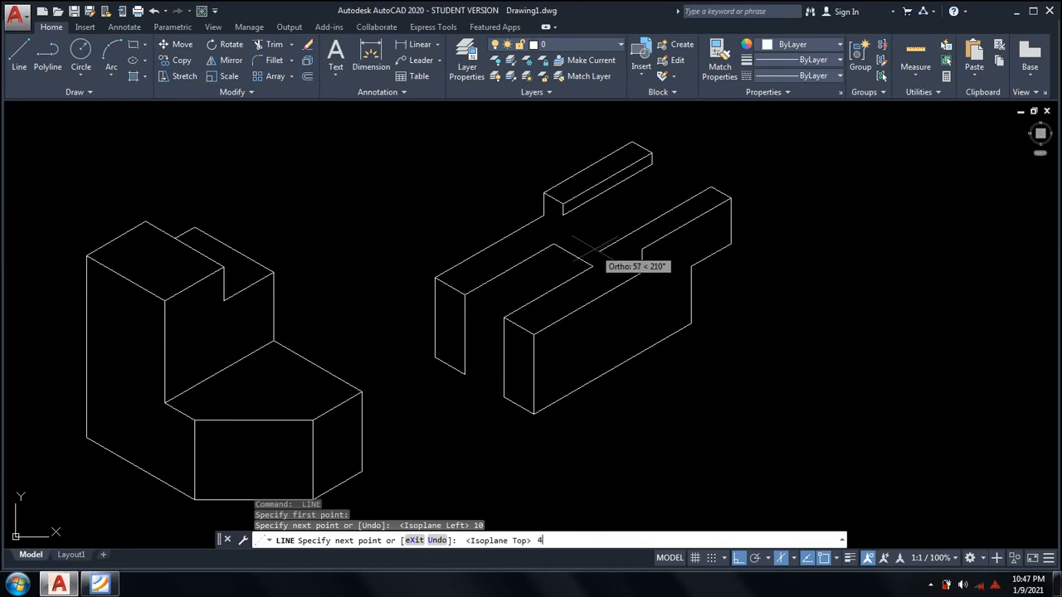
pyautogui.write('5')
pyautogui.press('Return')
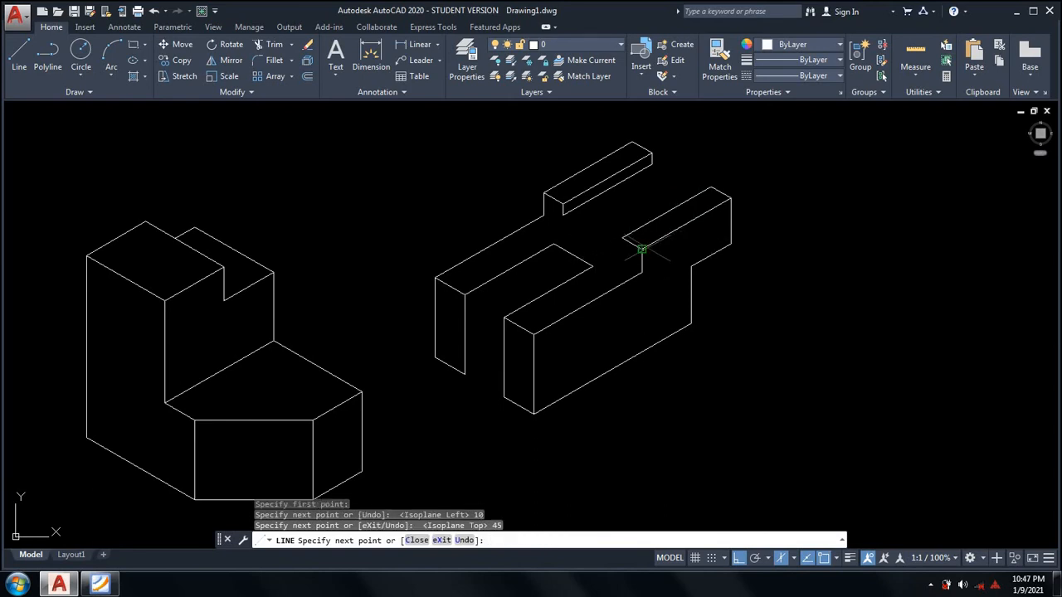
pyautogui.press('Return')
# From the second strip's inner near corner, draw 5 units at 270° and, after checking the PDF, a line to the first strip's lower inner corner
pyautogui.press('Return')
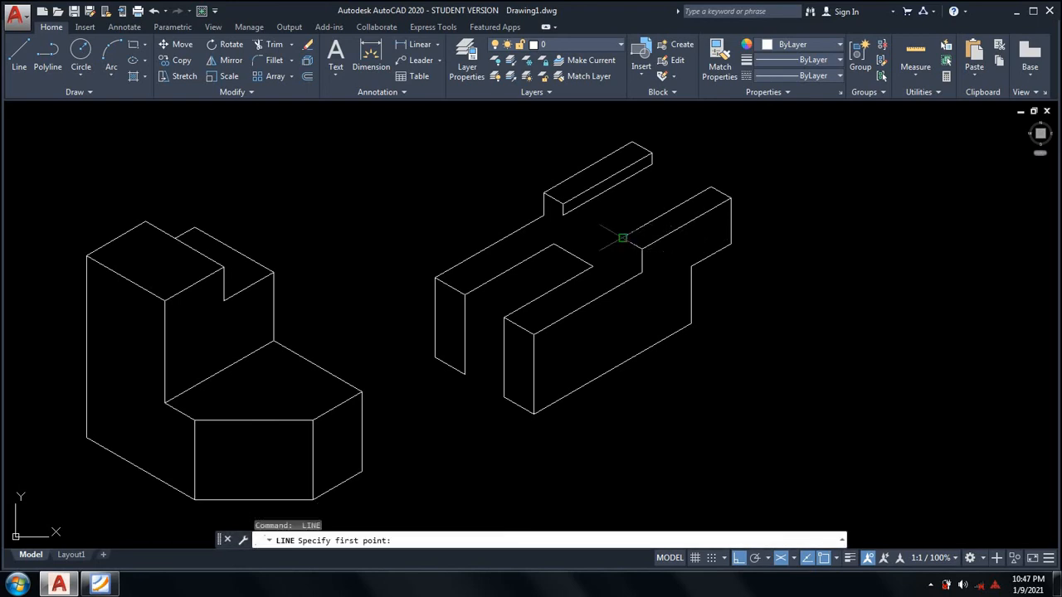
pyautogui.click(623, 238)
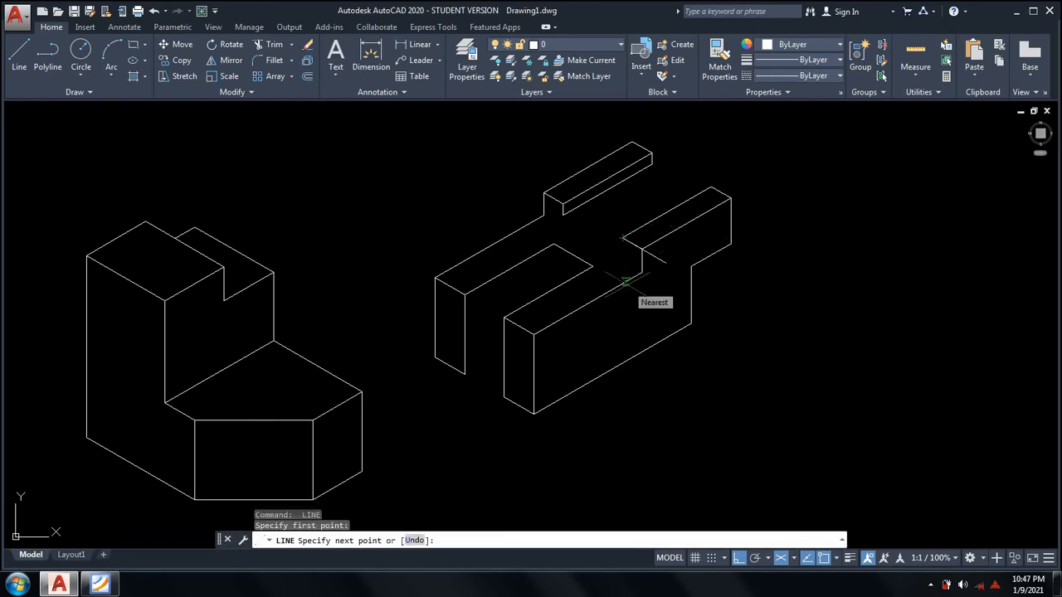
pyautogui.press('F5')
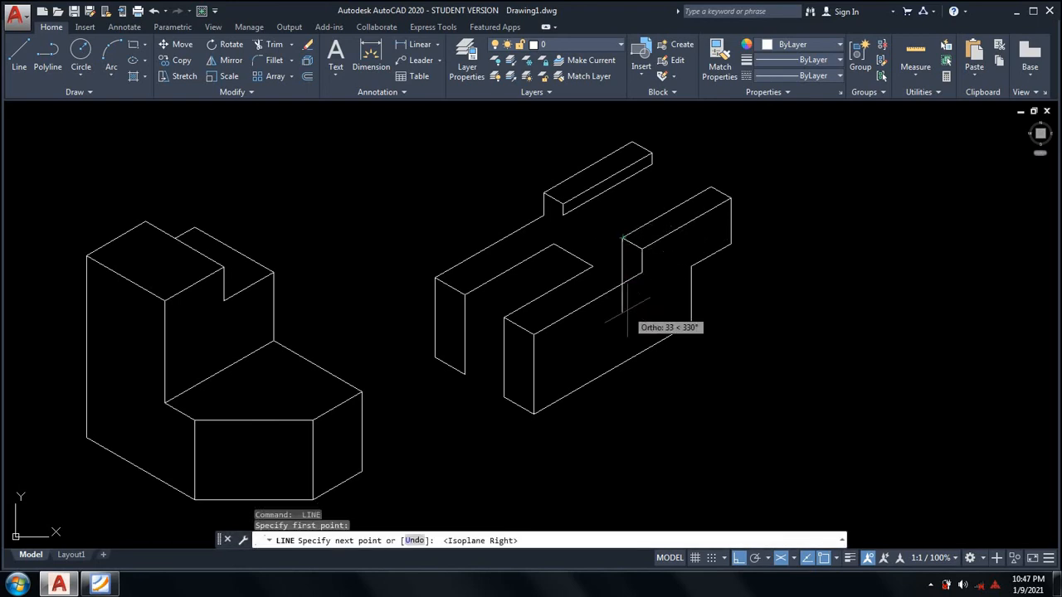
pyautogui.write('5')
pyautogui.press('Return')
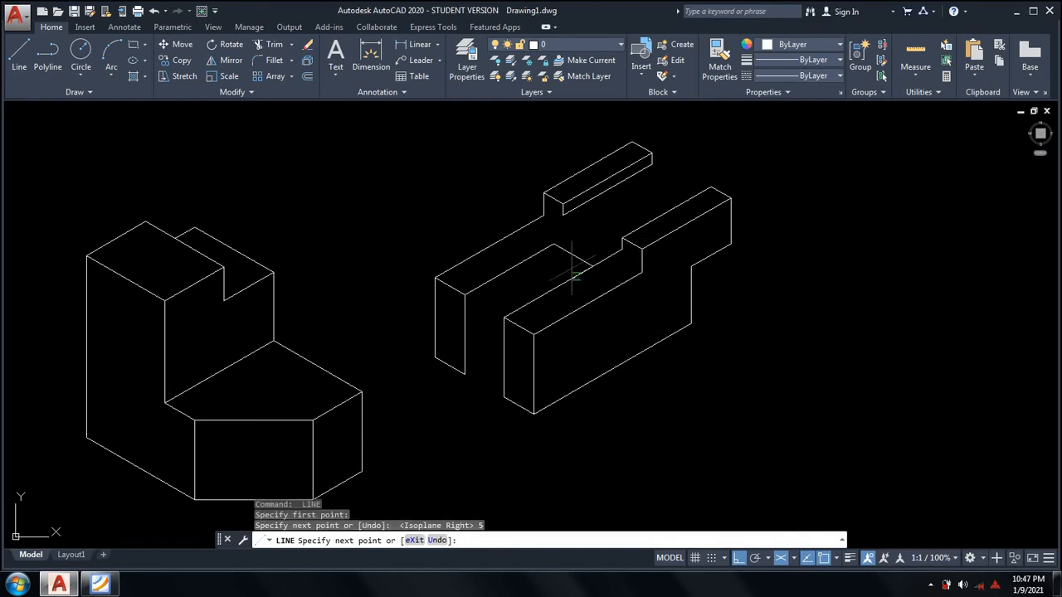
pyautogui.click(99, 585)
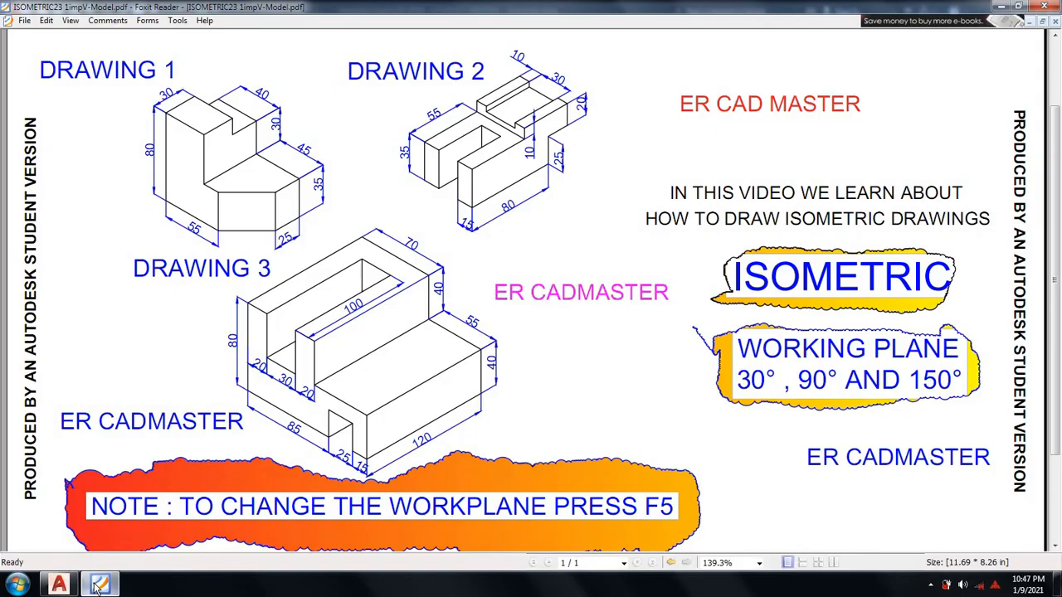
pyautogui.click(99, 585)
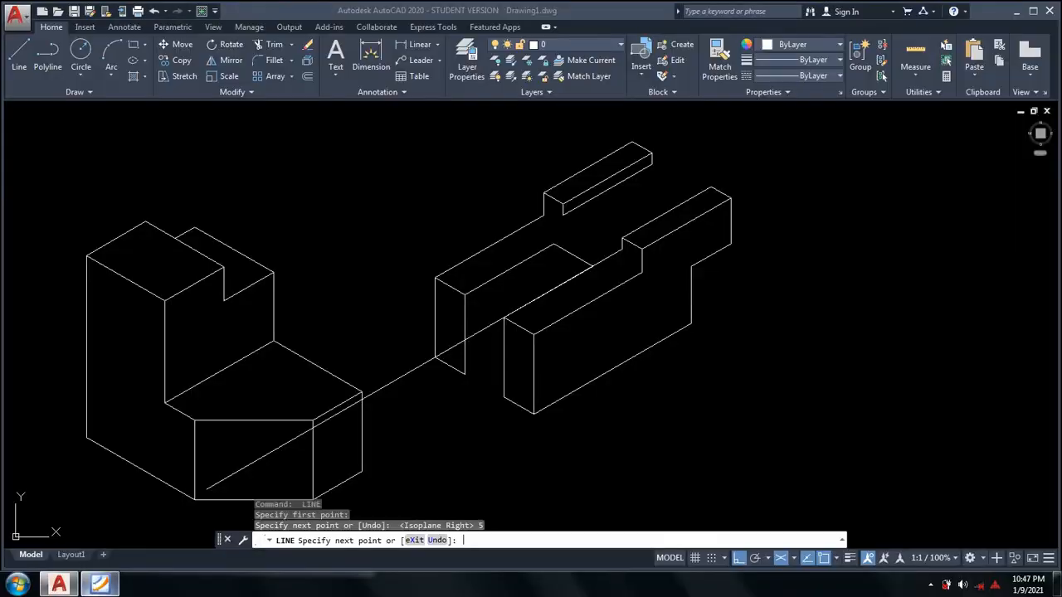
pyautogui.click(562, 215)
pyautogui.press('Return')
# Draw the step's base edge from the second strip's lower outer corner to the first strip's lower outer corner
pyautogui.press('Return')
pyautogui.click(641, 271)
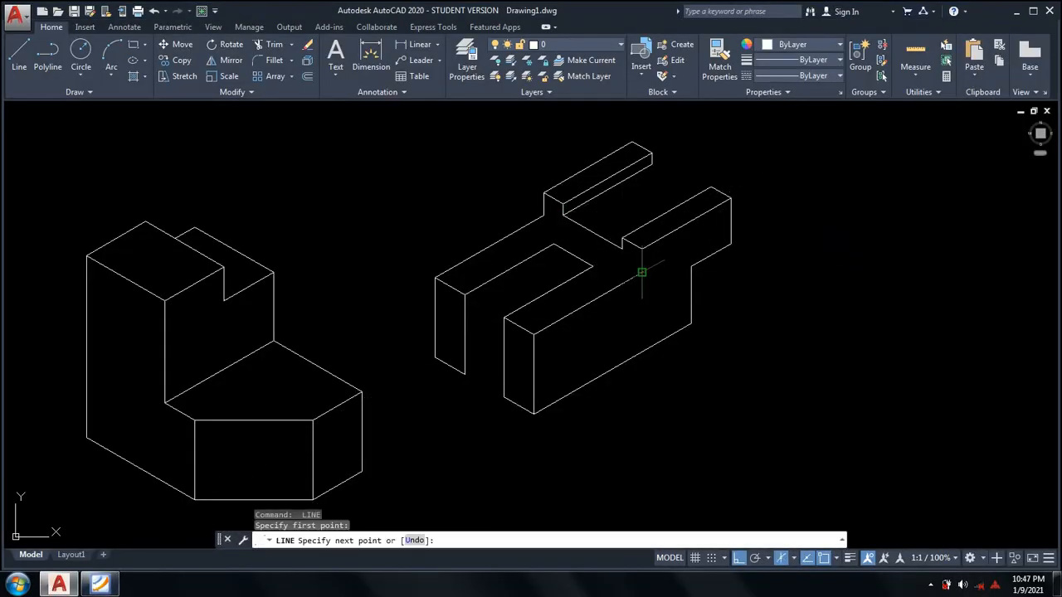
pyautogui.click(642, 247)
pyautogui.press('Return')
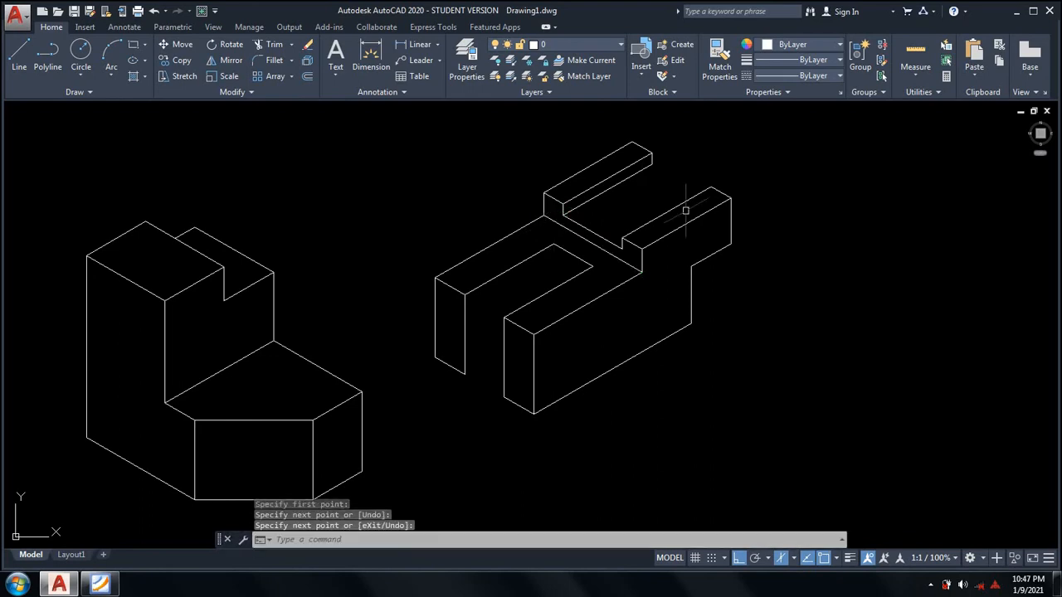
# Draw the recessed floor's far edge as a 30-unit line at 330° from the first strip's lower far corner
pyautogui.press('Return')
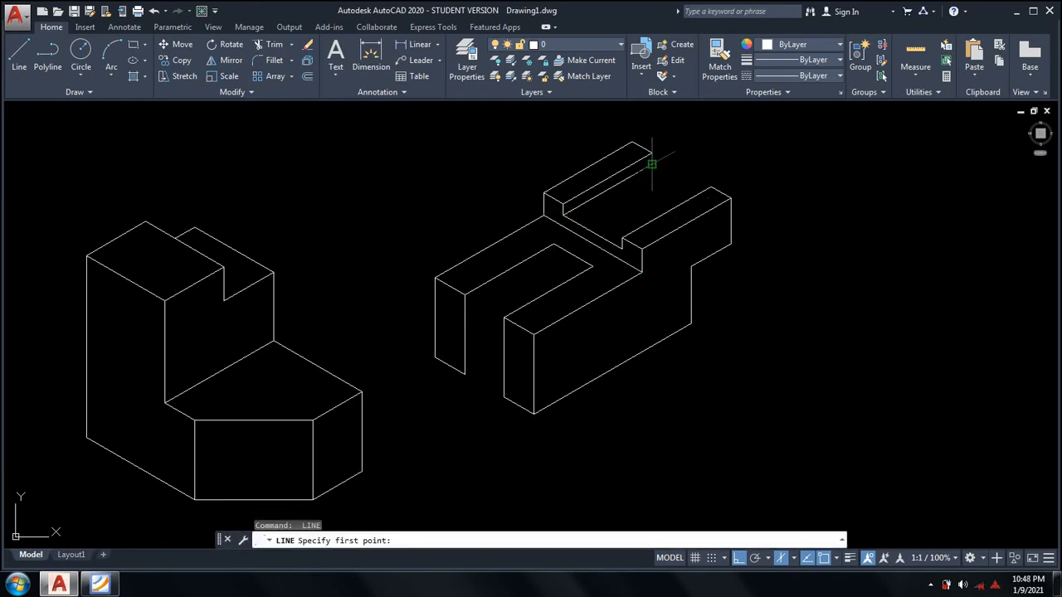
pyautogui.click(652, 163)
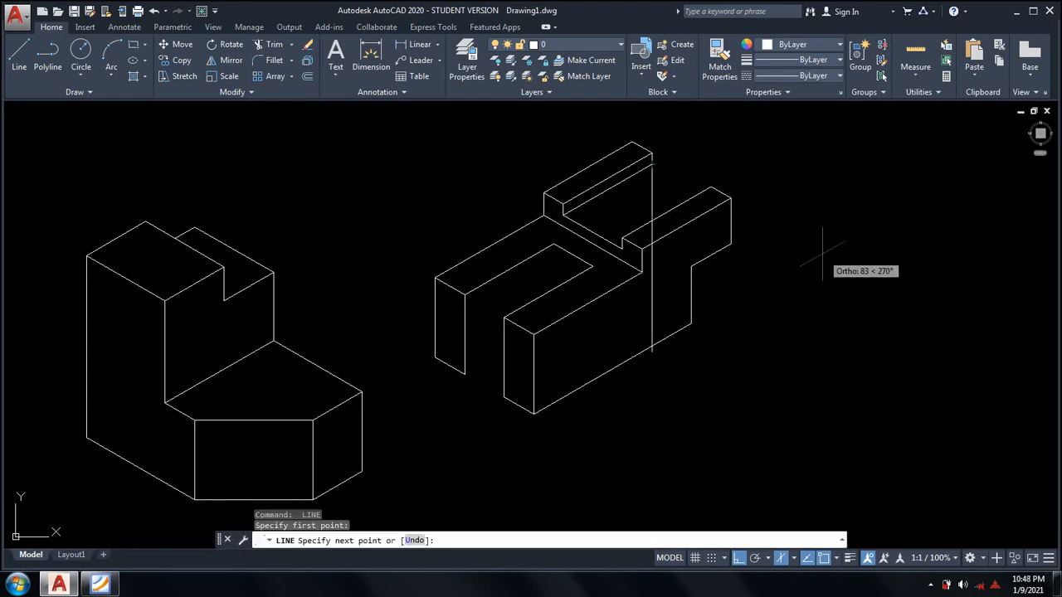
pyautogui.press('F5')
pyautogui.write('3')
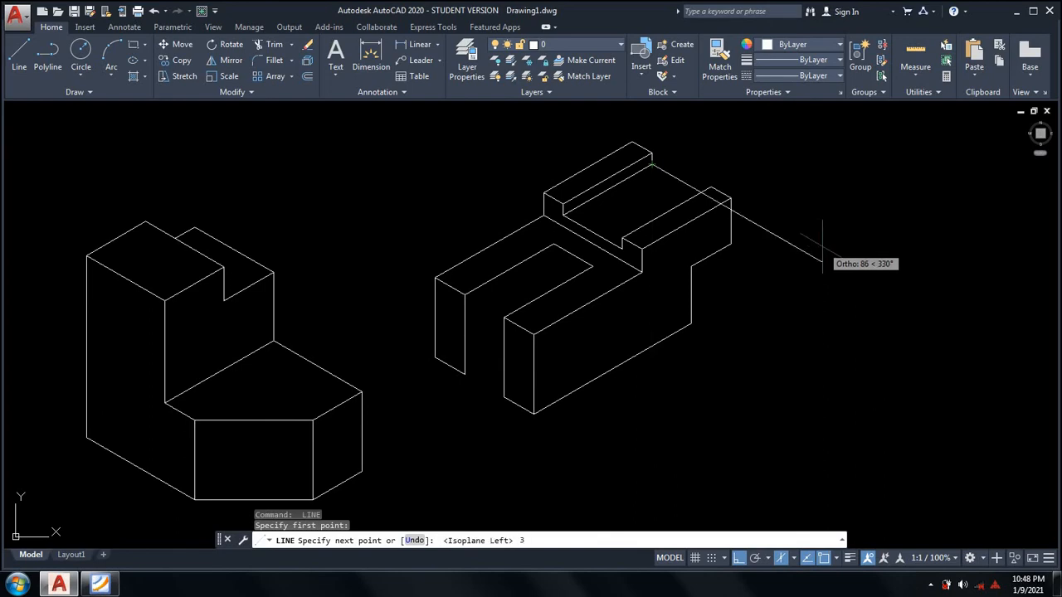
pyautogui.write('0')
pyautogui.press('Return')
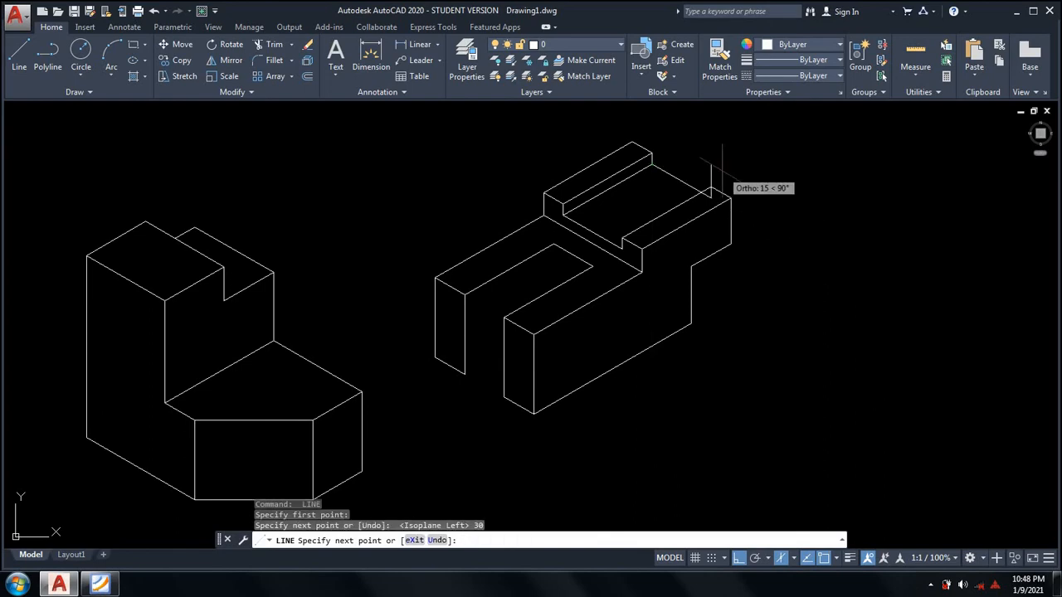
pyautogui.press('Escape')
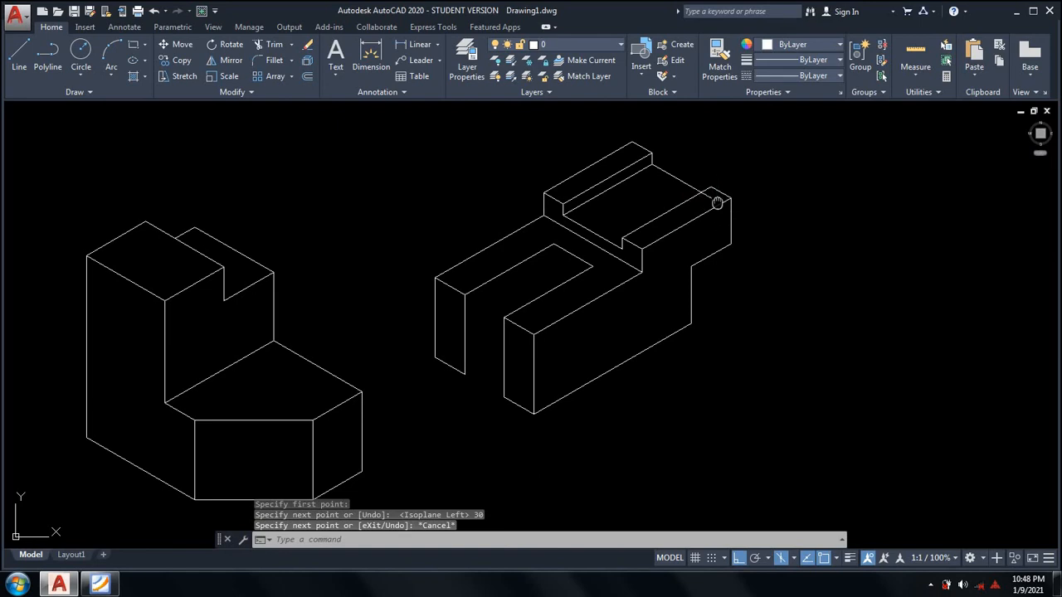
# Trim the end of the recessed floor's far edge that overlaps the second raised strip
pyautogui.moveTo(701, 201); pyautogui.dragTo(681, 214, button='middle')
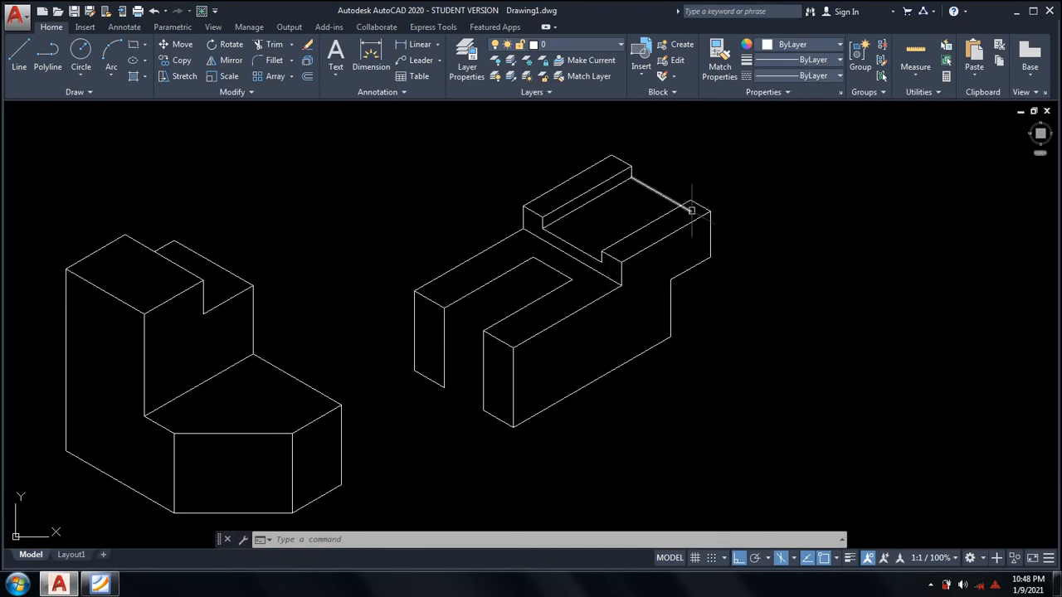
pyautogui.write('tr')
pyautogui.press('Return')
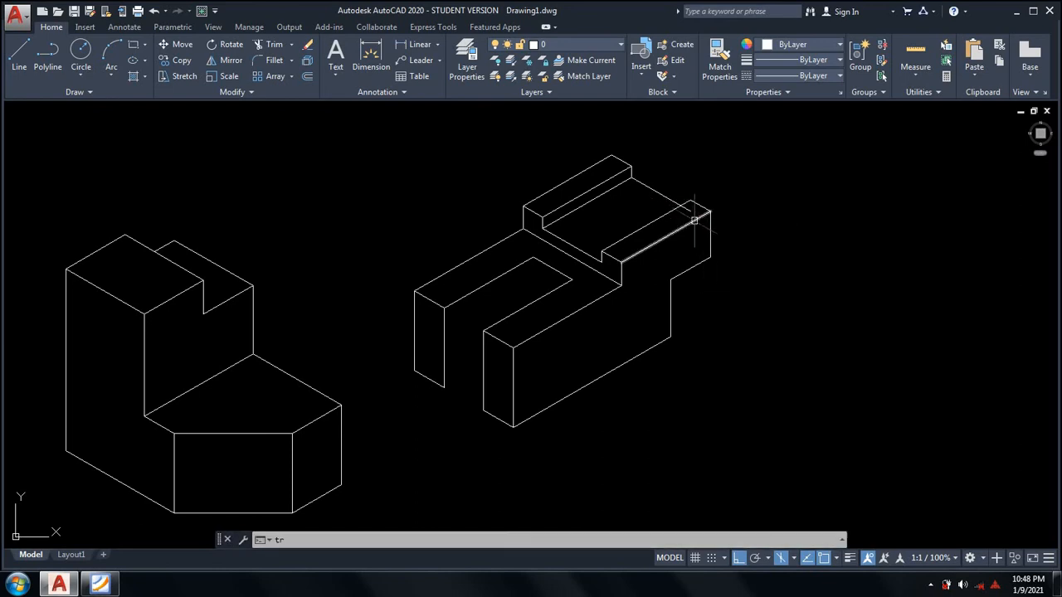
pyautogui.click(691, 204)
pyautogui.press('Return')
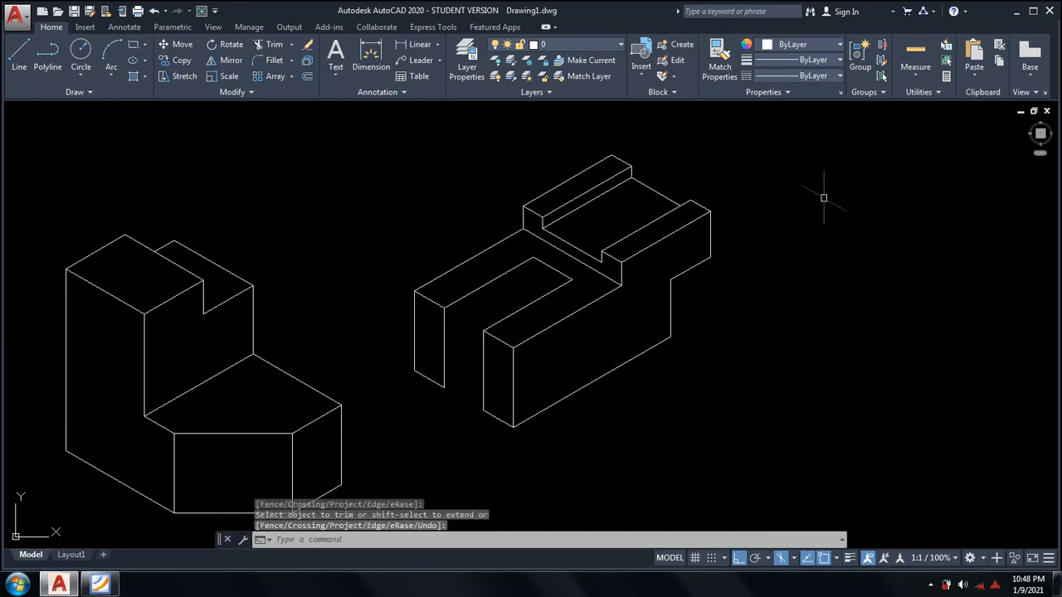
# Check Drawing 2 in the PDF and draw the first arm's lower inner edge about 28 units at 30°, undoing a misplaced endpoint
pyautogui.click(91, 588)
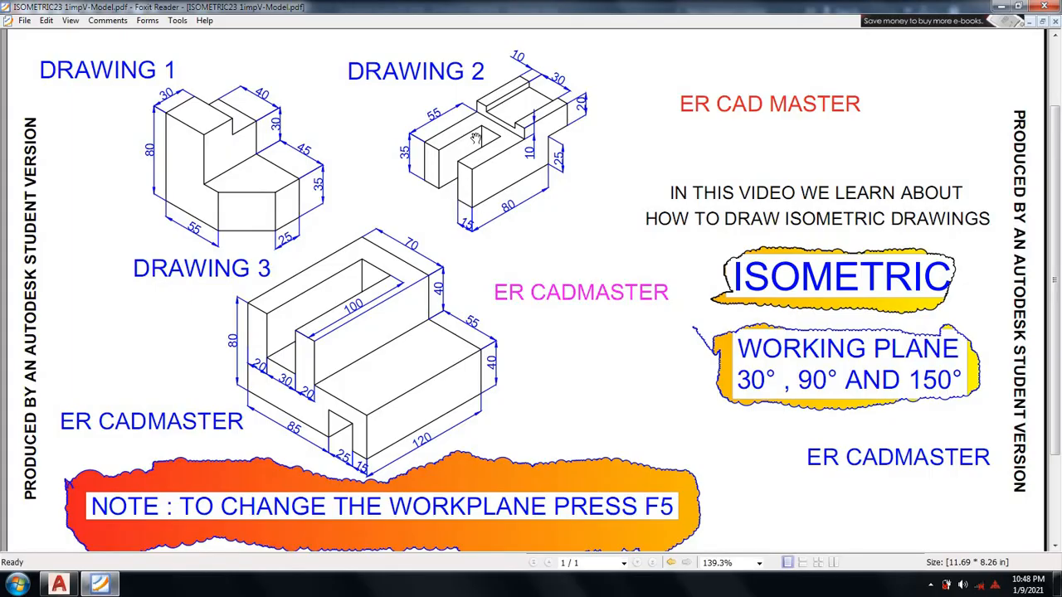
pyautogui.click(104, 585)
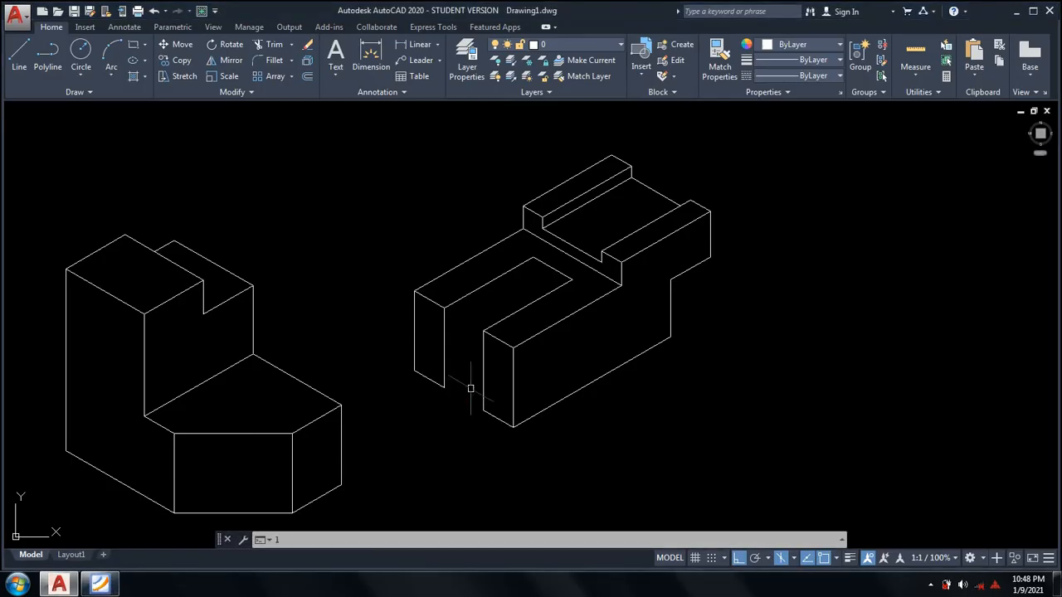
pyautogui.write('l')
pyautogui.press('Return')
pyautogui.click(444, 386)
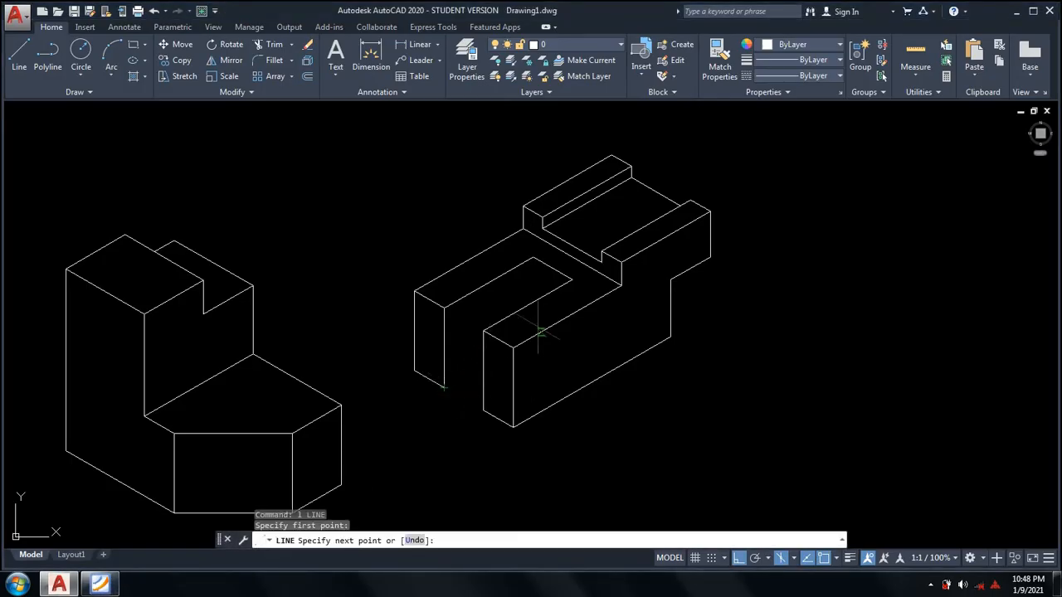
pyautogui.press('F5')
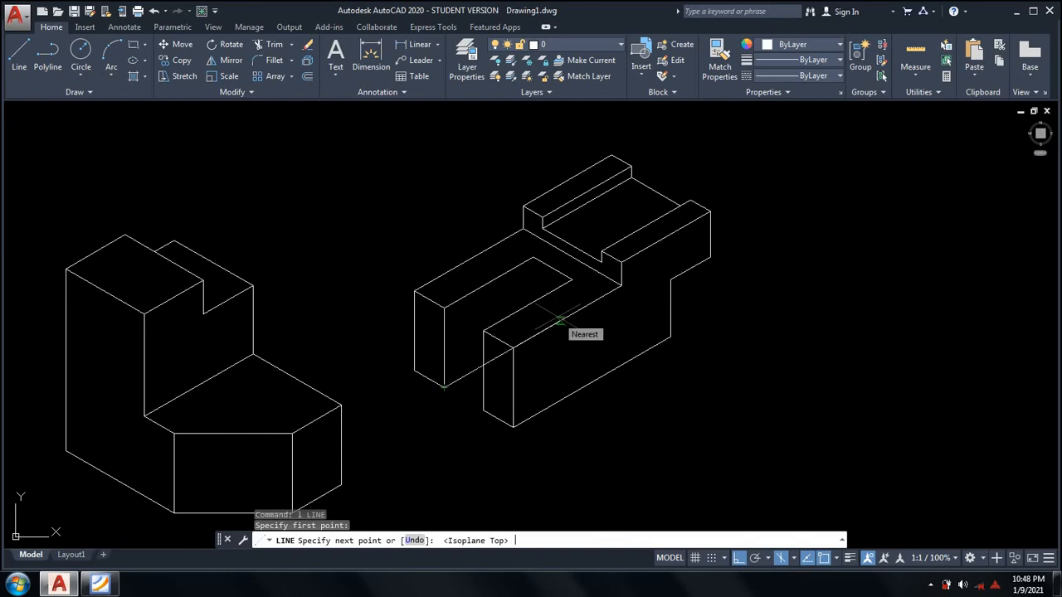
pyautogui.click(512, 358)
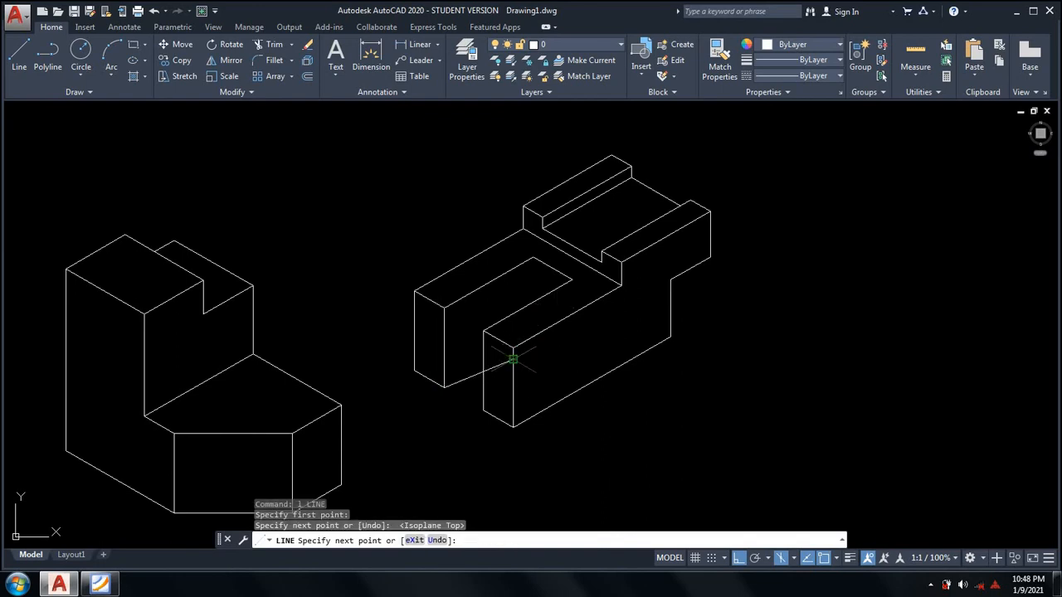
pyautogui.hotkey('ctrl', 'z')
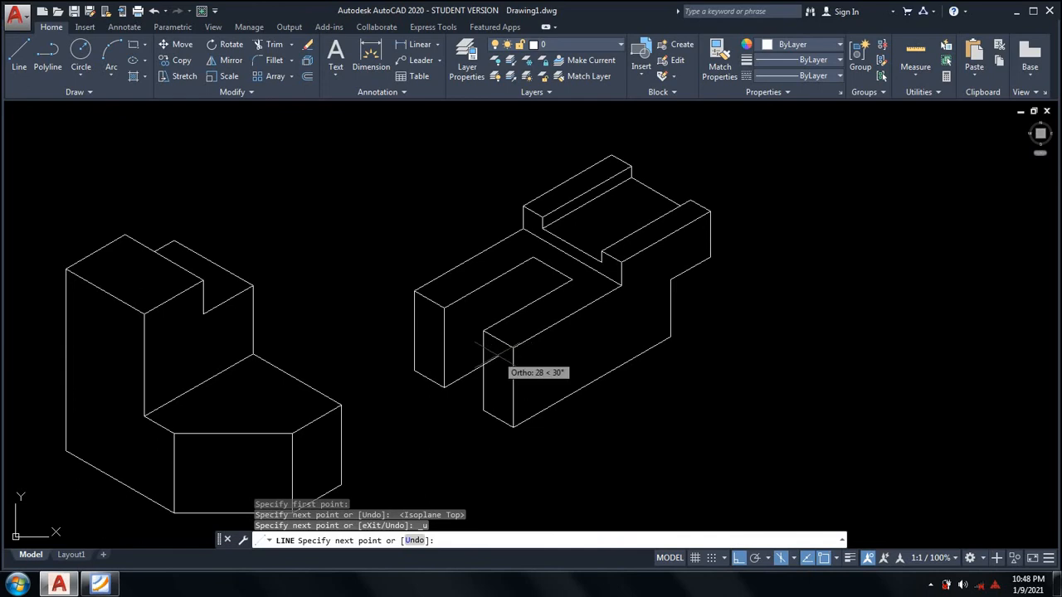
pyautogui.click(499, 356)
pyautogui.press('Return')
# Trim the part of the first arm's lower edge that extends over the second arm's end face
pyautogui.write('tr')
pyautogui.press('Return')
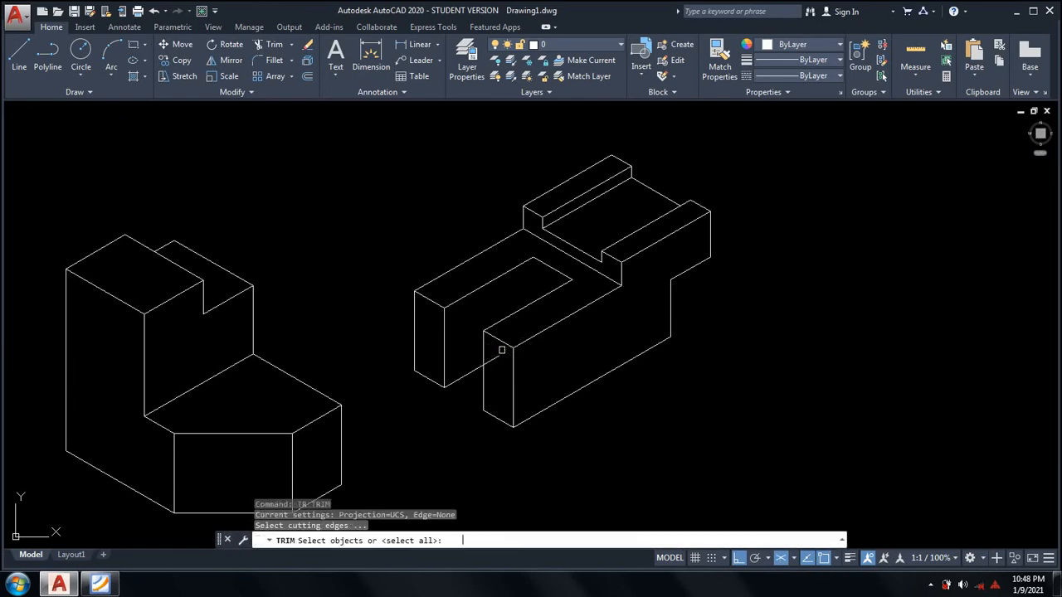
pyautogui.press('Return')
pyautogui.click(506, 350)
pyautogui.press('Return')
# Draw the slot's vertical inner edge as a line about 28 units long at 270° from the slot's far inner corner
pyautogui.write('l')
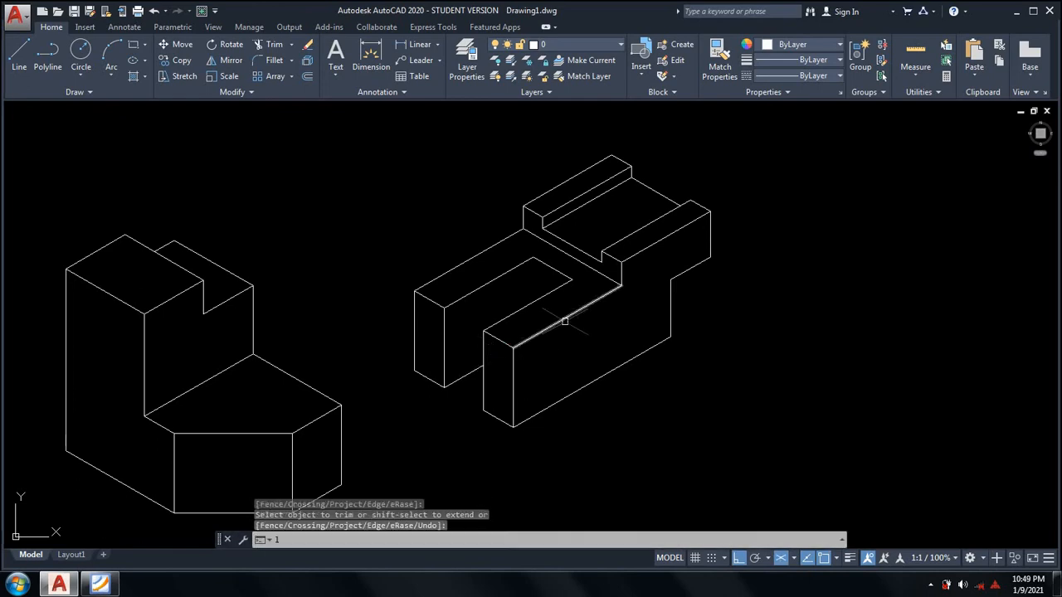
pyautogui.press('Return')
pyautogui.click(533, 257)
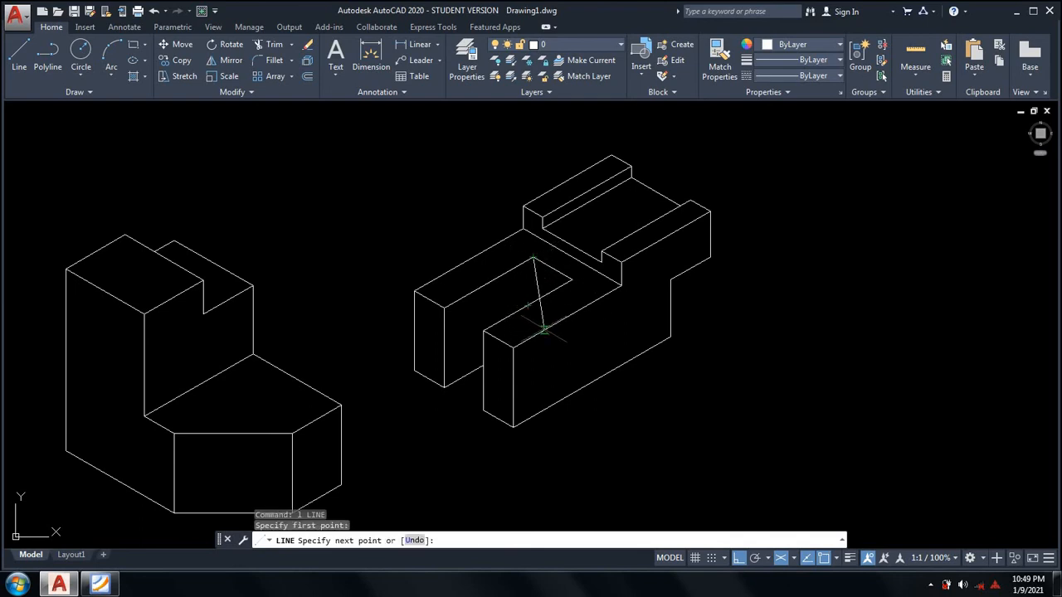
pyautogui.press('F5')
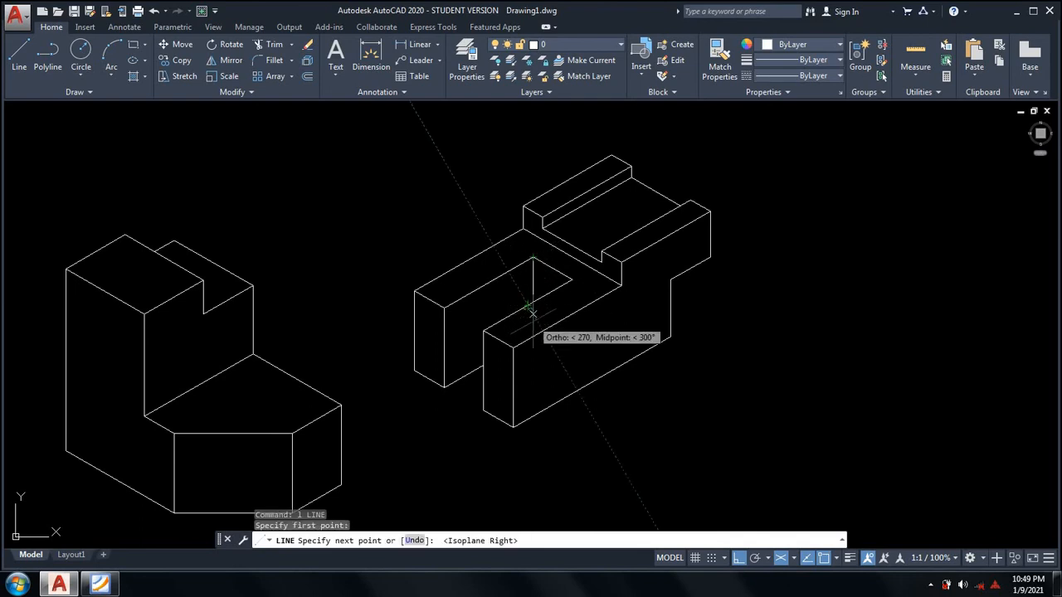
pyautogui.scroll(2, 533, 322)
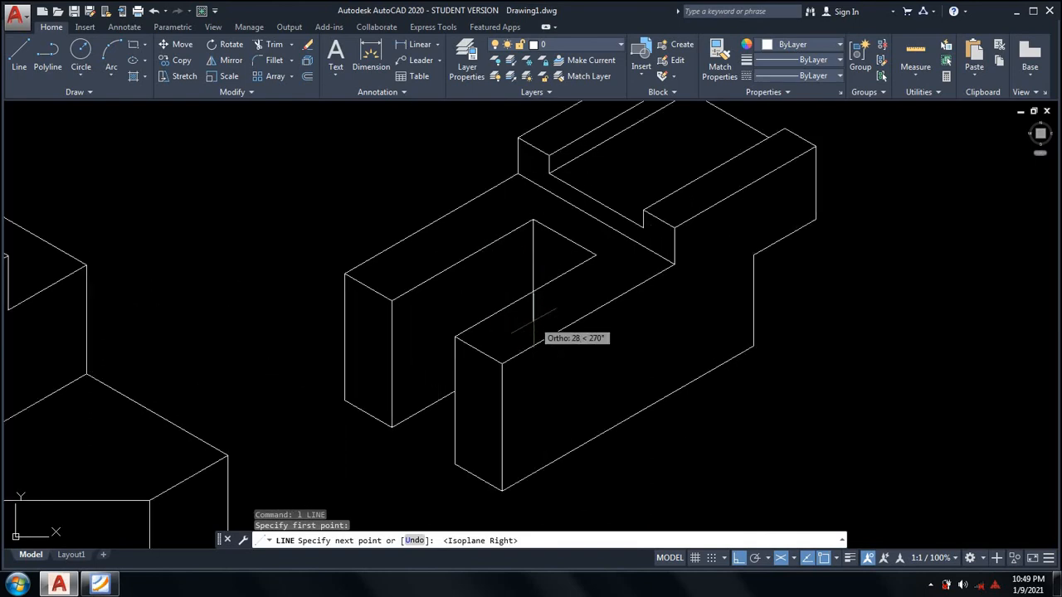
pyautogui.click(533, 319)
pyautogui.press('Return')
# Trim the part of the slot's vertical inner edge that extends over the second arm's top face
pyautogui.write('tr')
pyautogui.press('Return')
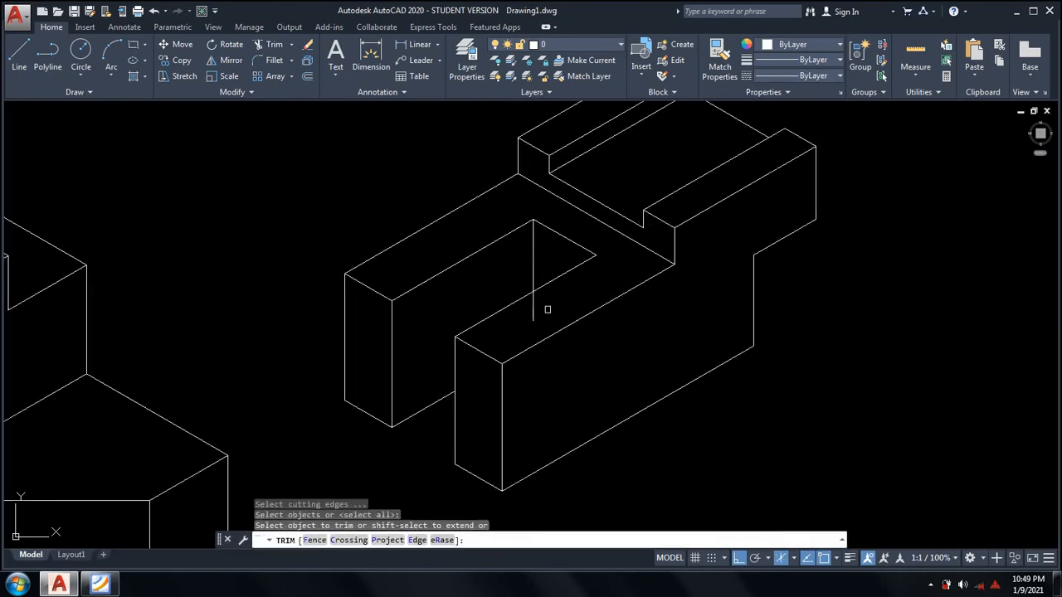
pyautogui.click(556, 292)
pyautogui.click(514, 336)
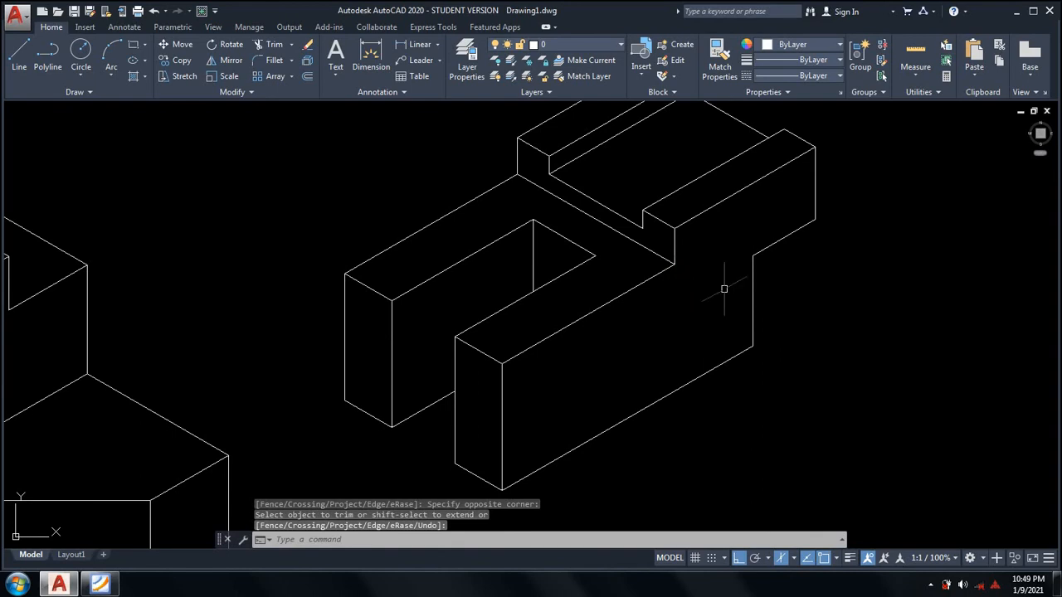
# Check Drawing 3 in the PDF and draw a 120-unit line at 30° in the empty space below the two drawings
pyautogui.scroll(-4, 724, 290)
pyautogui.moveTo(724, 291)
pyautogui.mouseDown(button='middle')
pyautogui.moveTo(672, 251)
pyautogui.moveTo(573, 240)
pyautogui.mouseUp(button='middle')
pyautogui.moveTo(524, 318); pyautogui.dragTo(541, 291, button='middle')
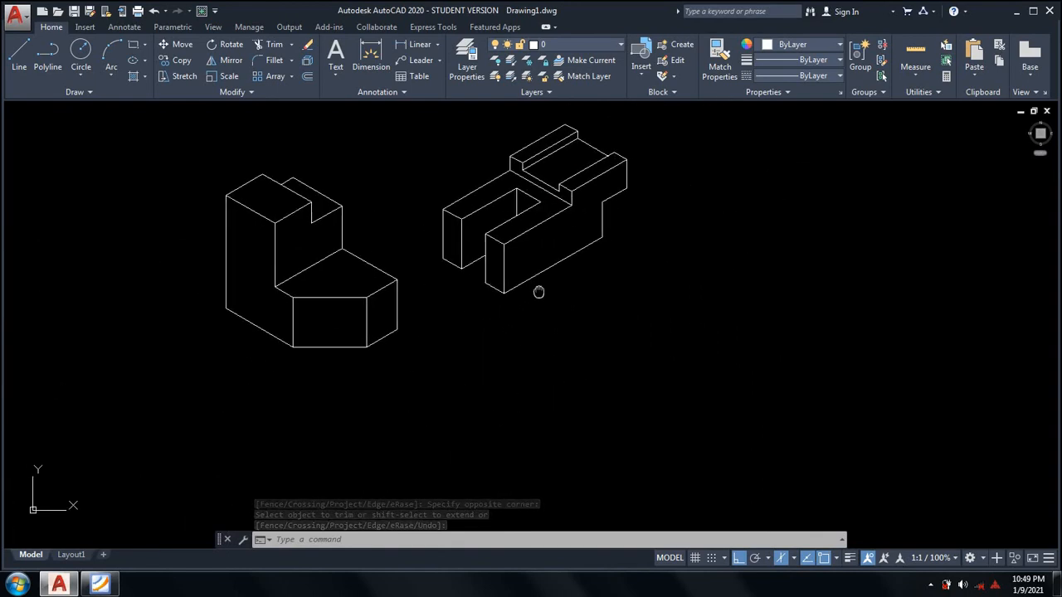
pyautogui.click(499, 226)
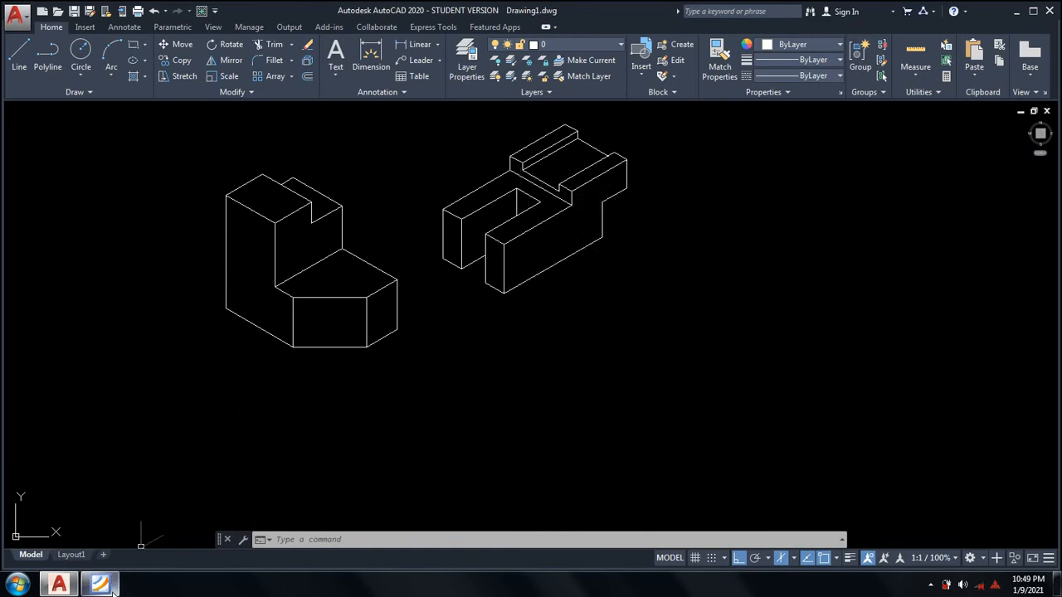
pyautogui.click(131, 545)
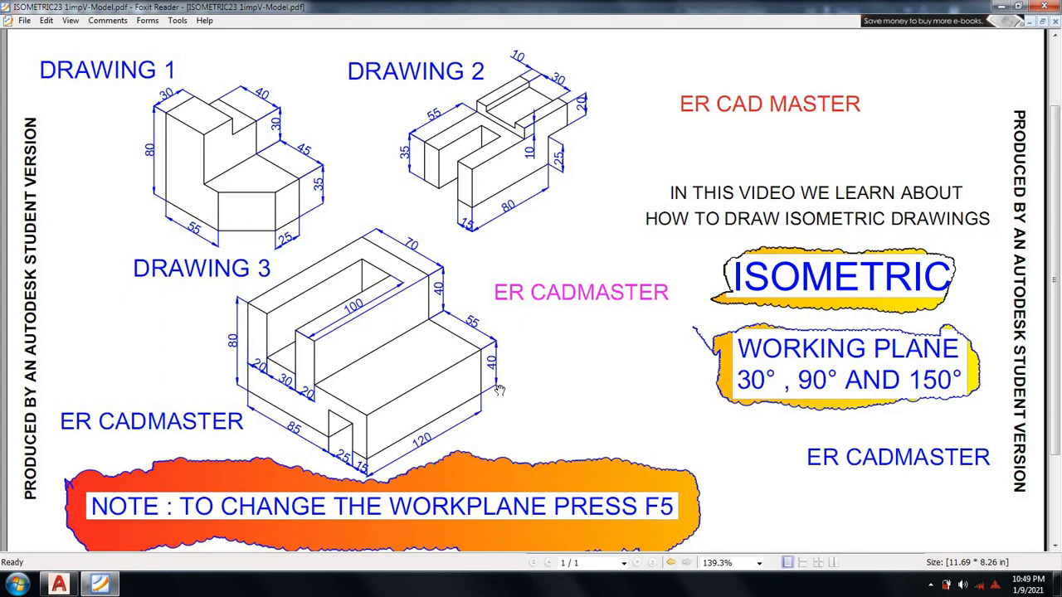
pyautogui.click(59, 584)
pyautogui.write('L')
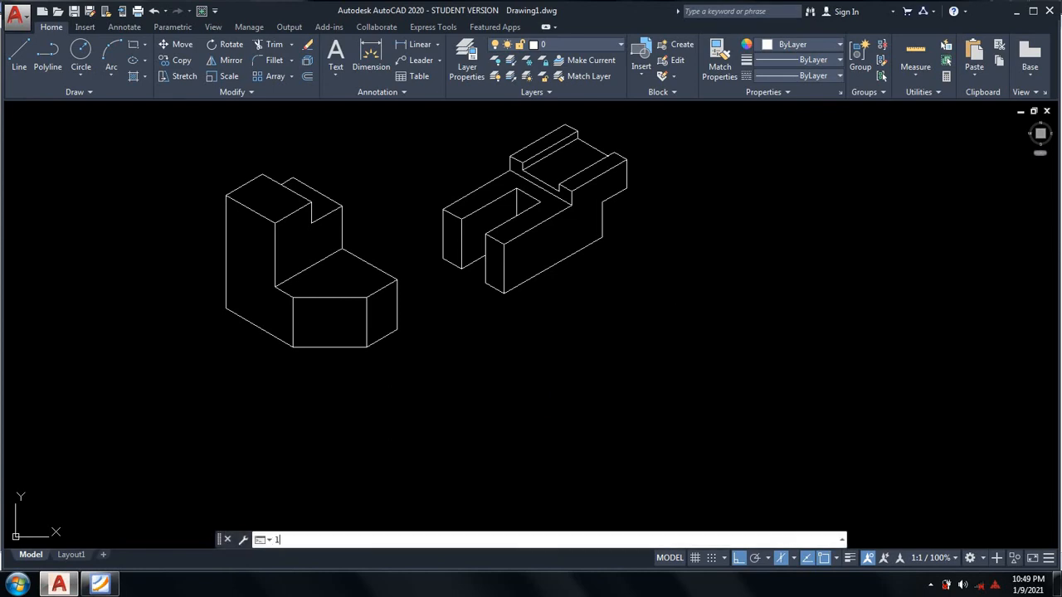
pyautogui.press('Return')
pyautogui.click(408, 469)
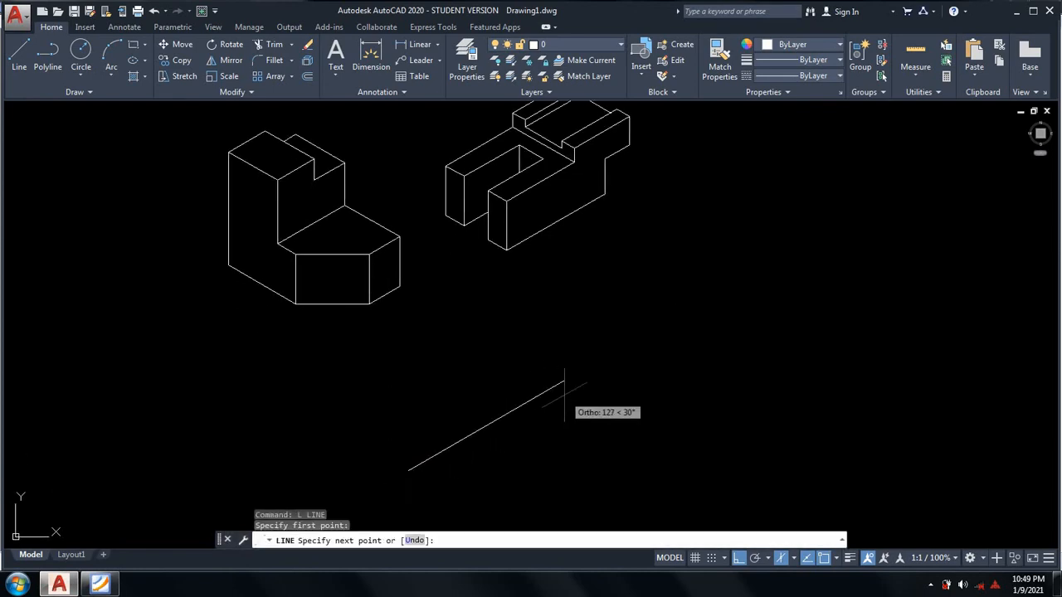
pyautogui.write('120')
pyautogui.press('Return')
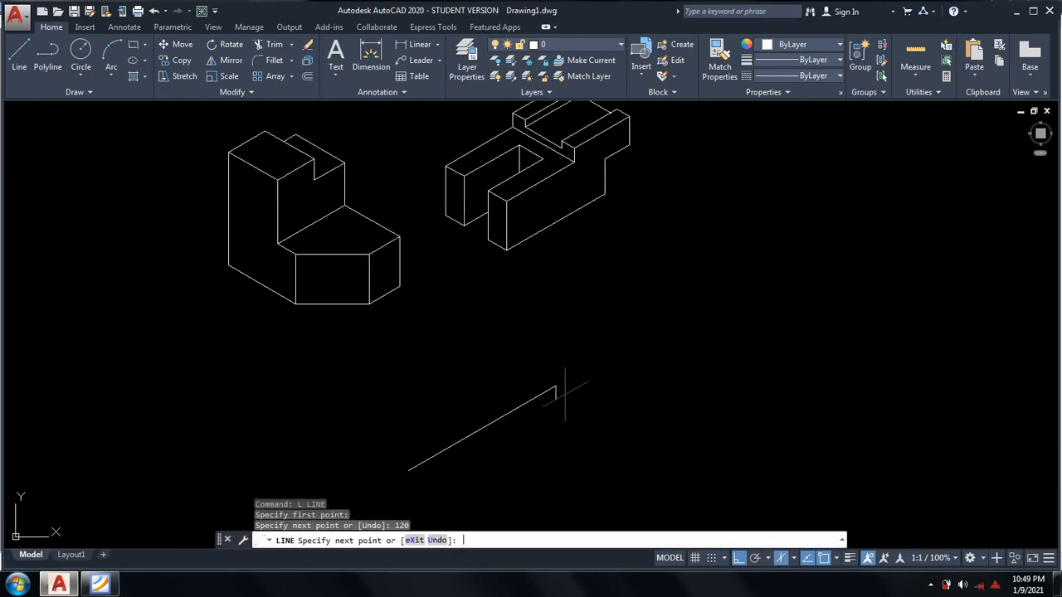
pyautogui.moveTo(548, 342); pyautogui.dragTo(549, 369, button='middle')
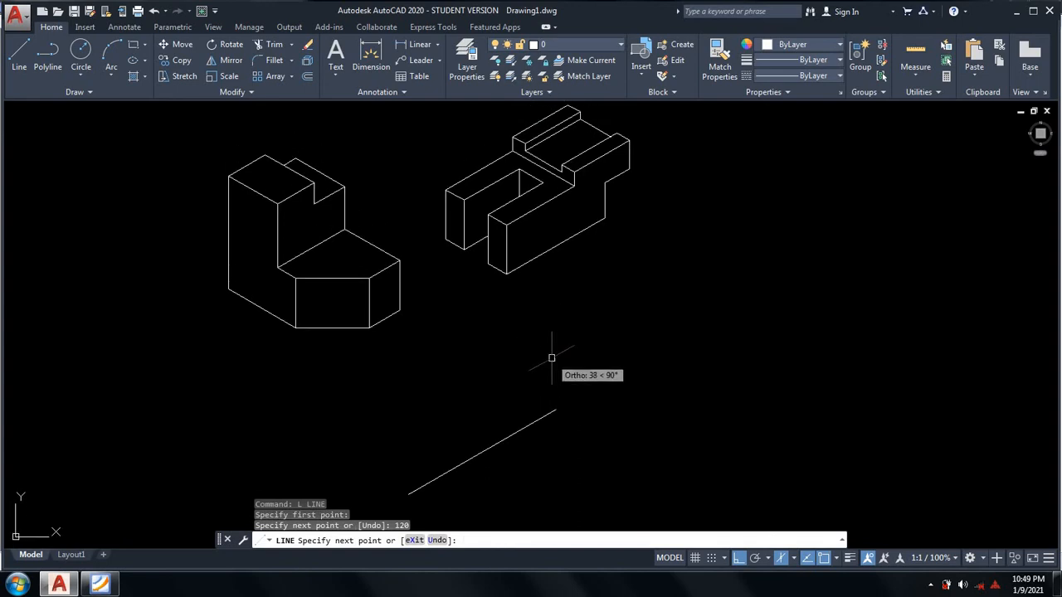
# End the line command and erase the 120-unit line below the two drawings
pyautogui.press('Escape')
pyautogui.press('Escape')
pyautogui.press('Escape')
pyautogui.click(573, 444)
pyautogui.click(491, 390)
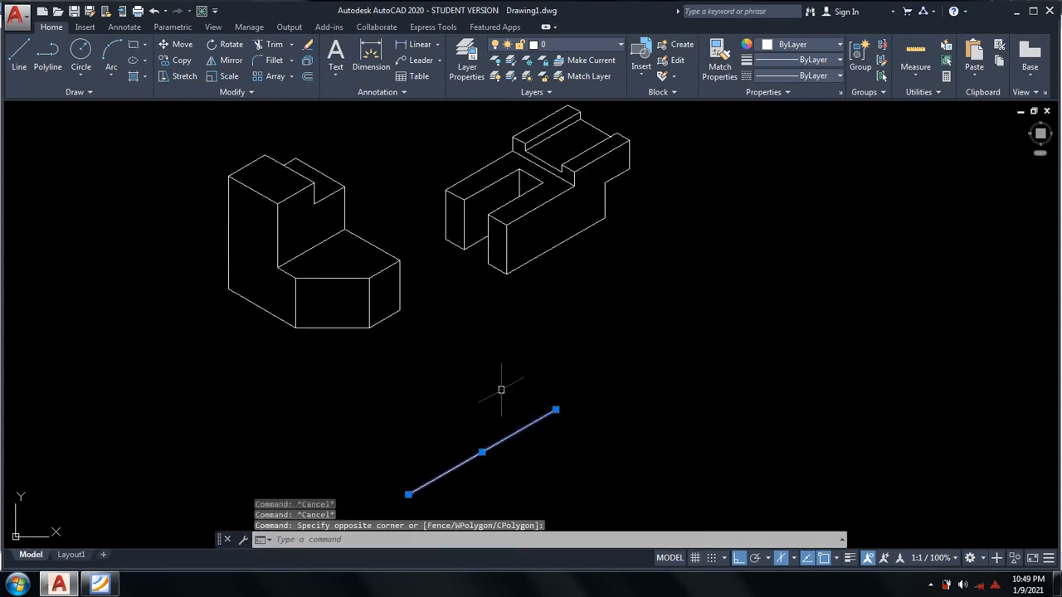
pyautogui.write('e')
pyautogui.press('Return')
pyautogui.moveTo(631, 412); pyautogui.dragTo(623, 358, button='middle')
pyautogui.scroll(-2, 623, 358)
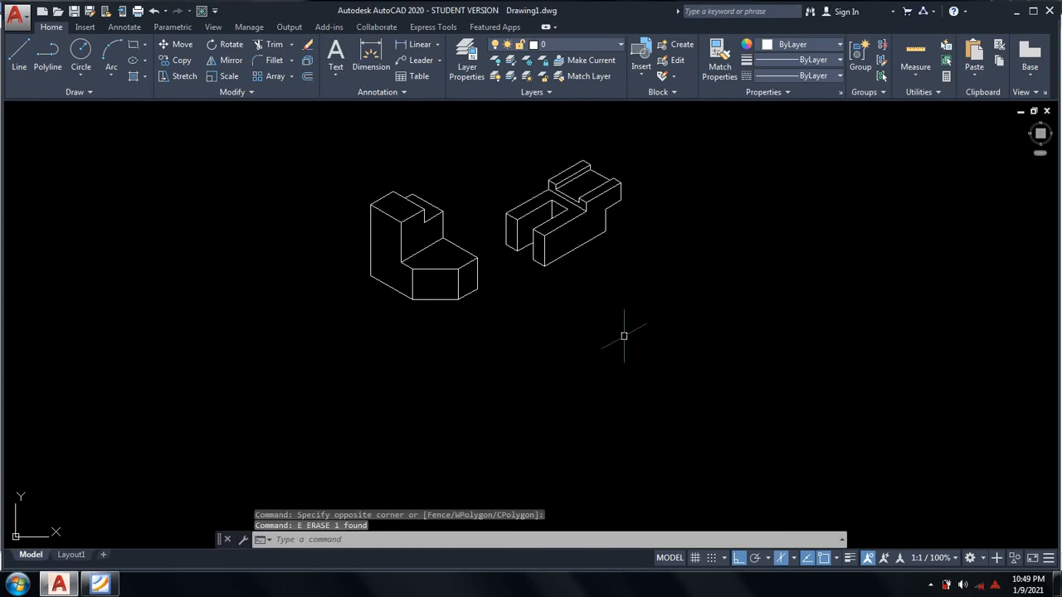
pyautogui.write('m')
pyautogui.press('Return')
pyautogui.click(702, 292)
pyautogui.click(356, 157)
pyautogui.press('Return')
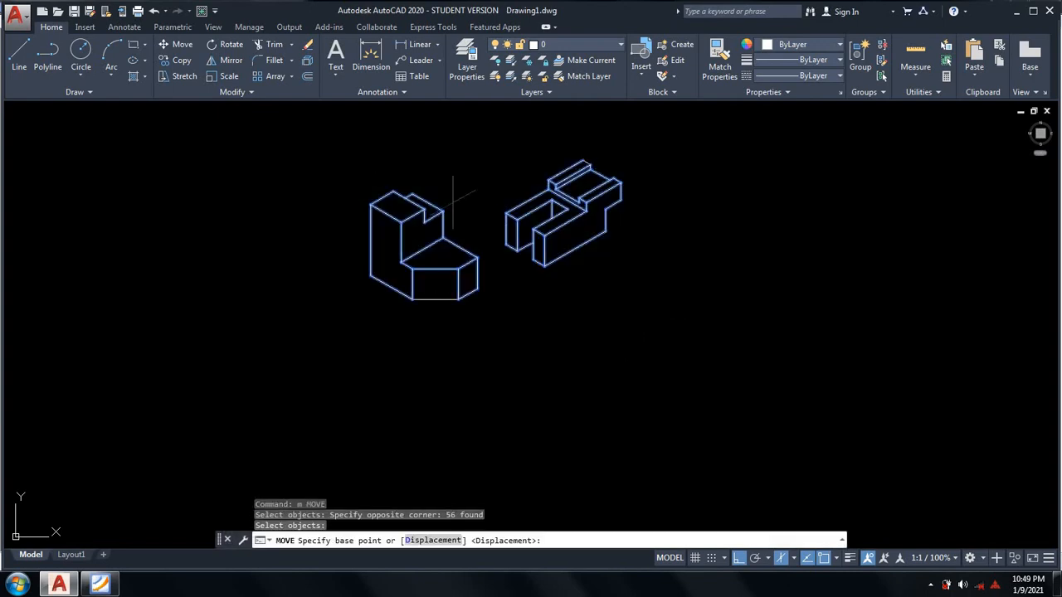
pyautogui.press('Escape')
# Move all lines of Drawings 1 and 2 together diagonally up and to the left, with Ortho off, to free space below them
pyautogui.write('m')
pyautogui.press('Return')
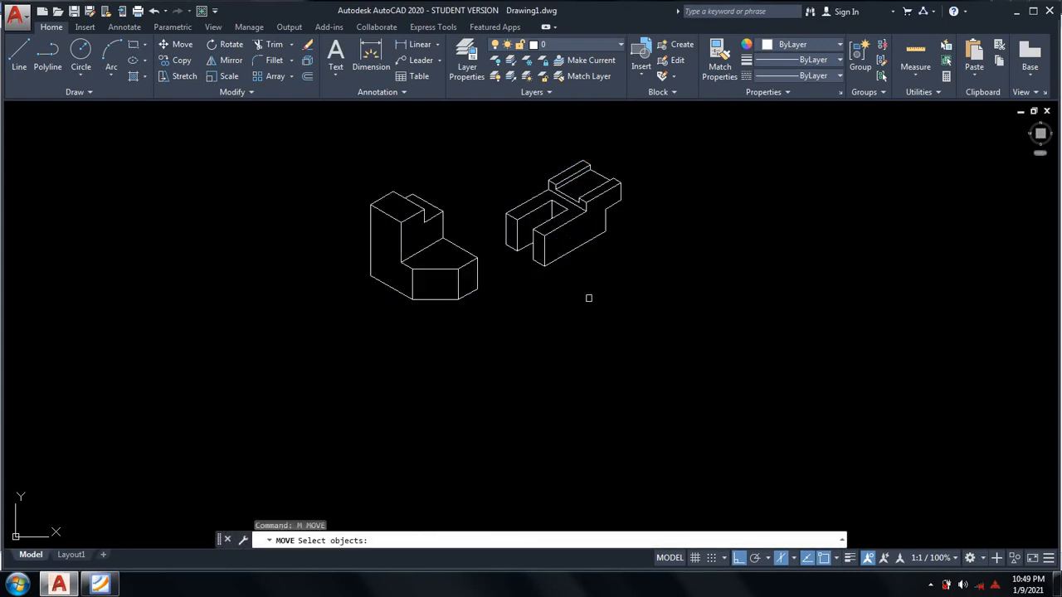
pyautogui.click(667, 332)
pyautogui.click(349, 176)
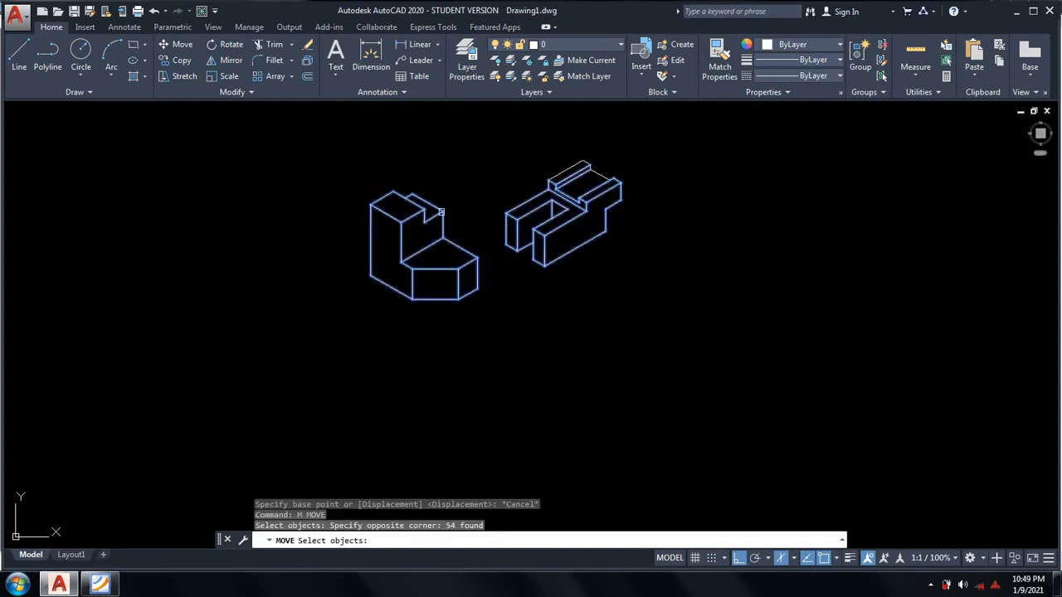
pyautogui.click(645, 307)
pyautogui.click(329, 169)
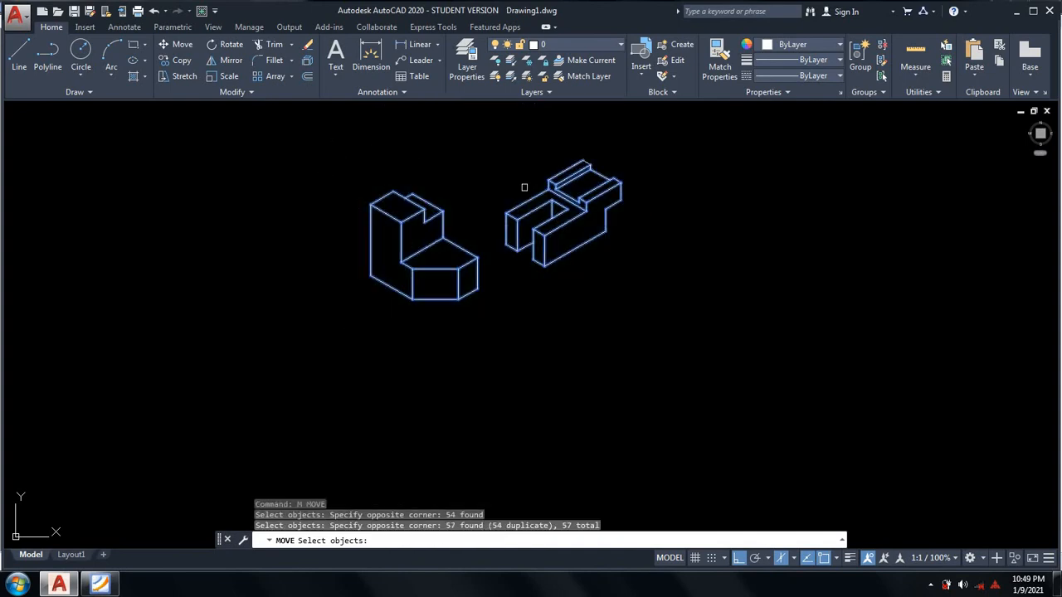
pyautogui.click(635, 142)
pyautogui.click(320, 273)
pyautogui.press('Return')
pyautogui.click(488, 256)
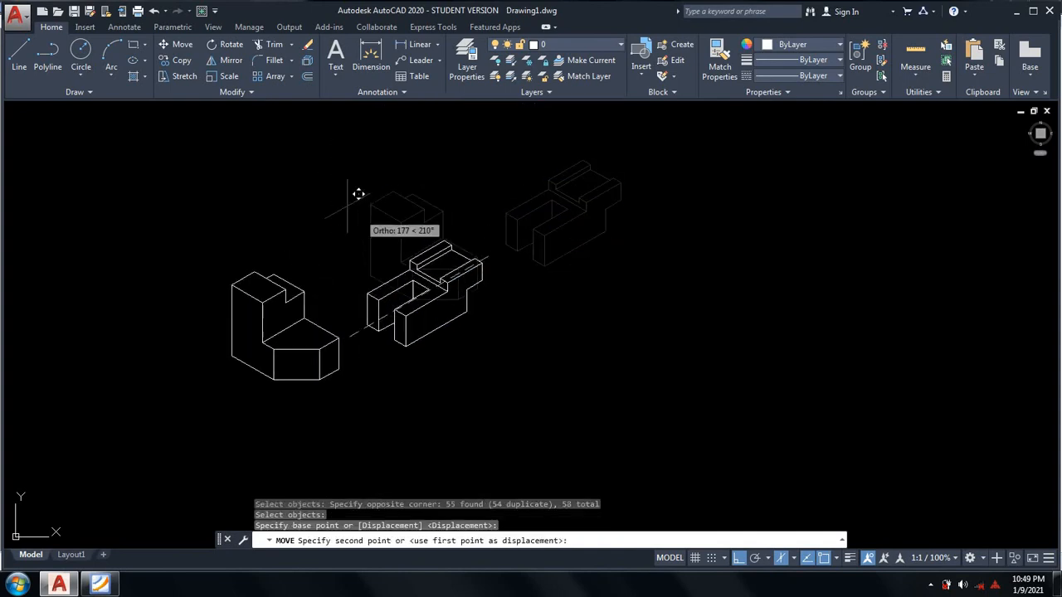
pyautogui.click(740, 559)
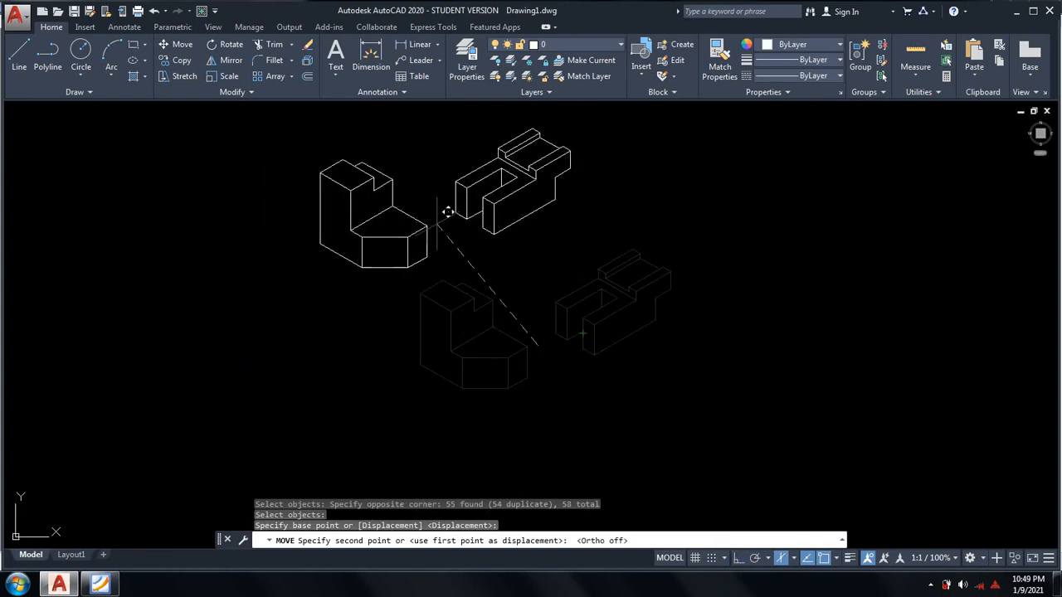
pyautogui.click(435, 172)
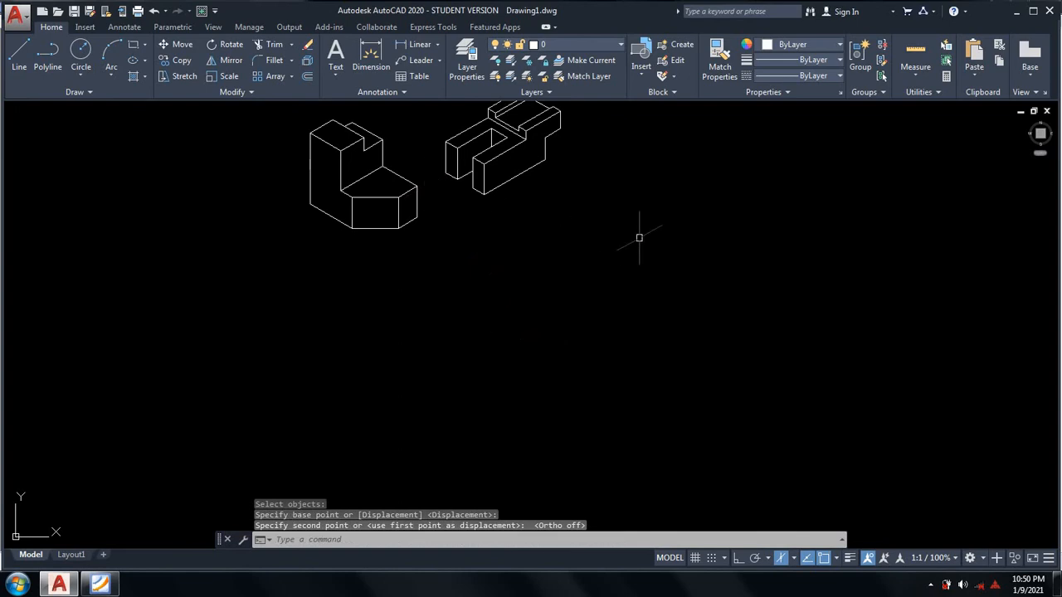
# With Ortho back on, check Drawing 3 in the PDF and draw its 120-unit base edge at 30° below the other drawings
pyautogui.scroll(-3, 718, 359)
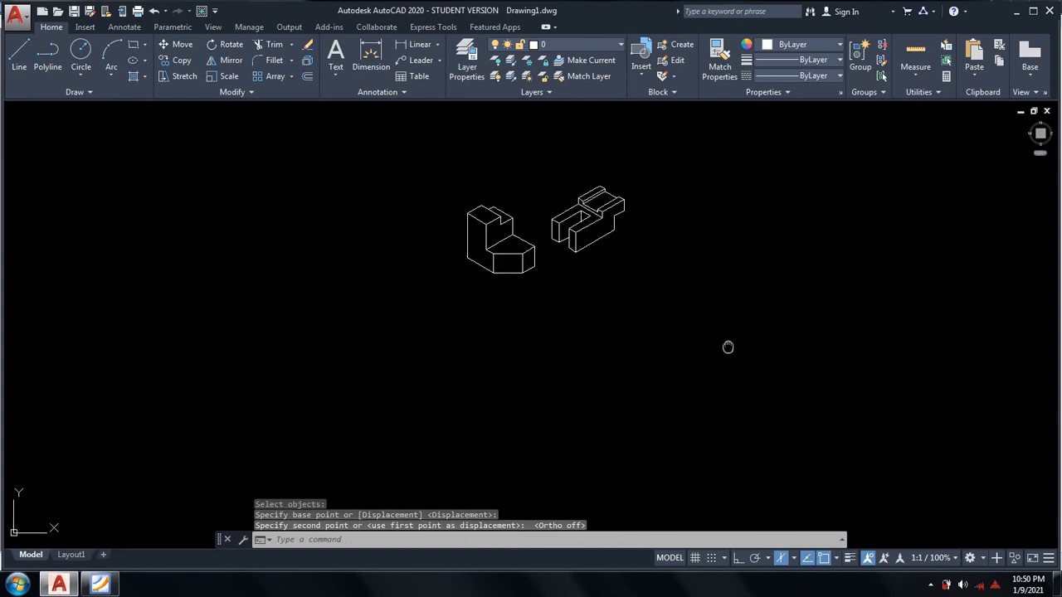
pyautogui.moveTo(727, 346); pyautogui.dragTo(667, 249, button='middle')
pyautogui.moveTo(766, 467); pyautogui.dragTo(716, 470, button='middle')
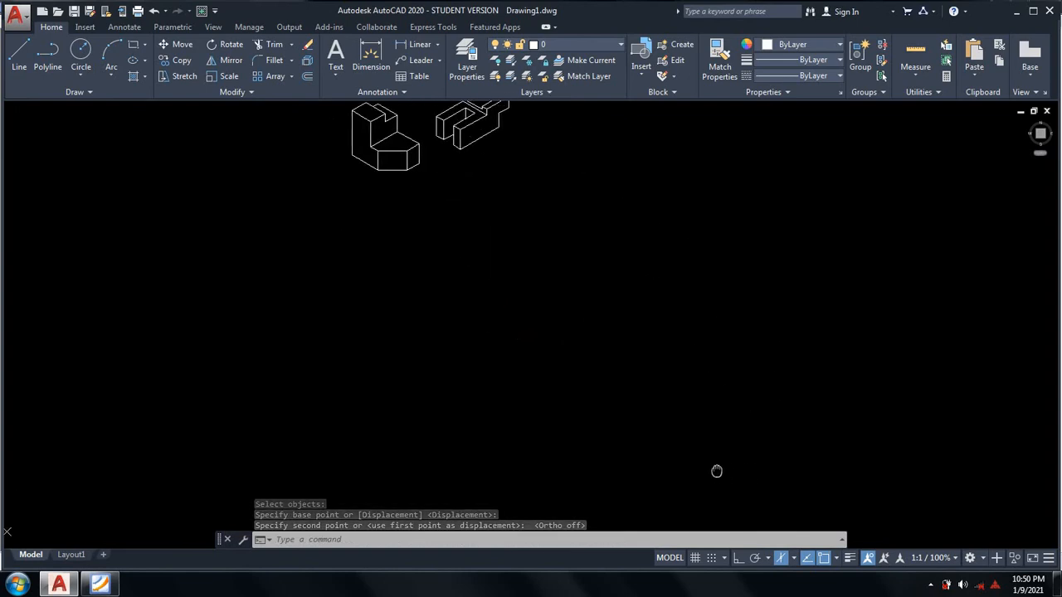
pyautogui.click(739, 560)
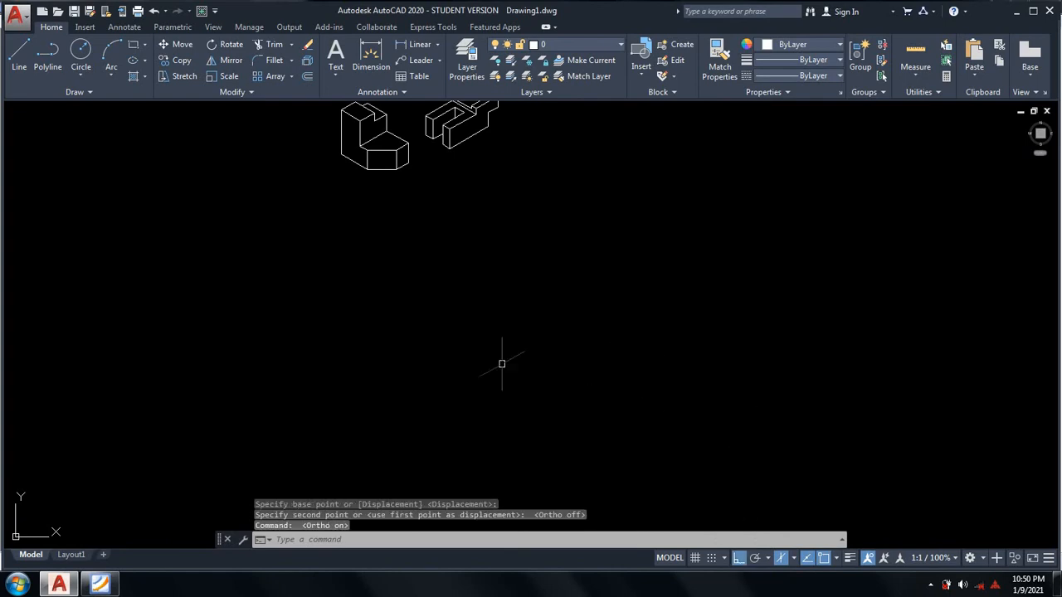
pyautogui.click(86, 585)
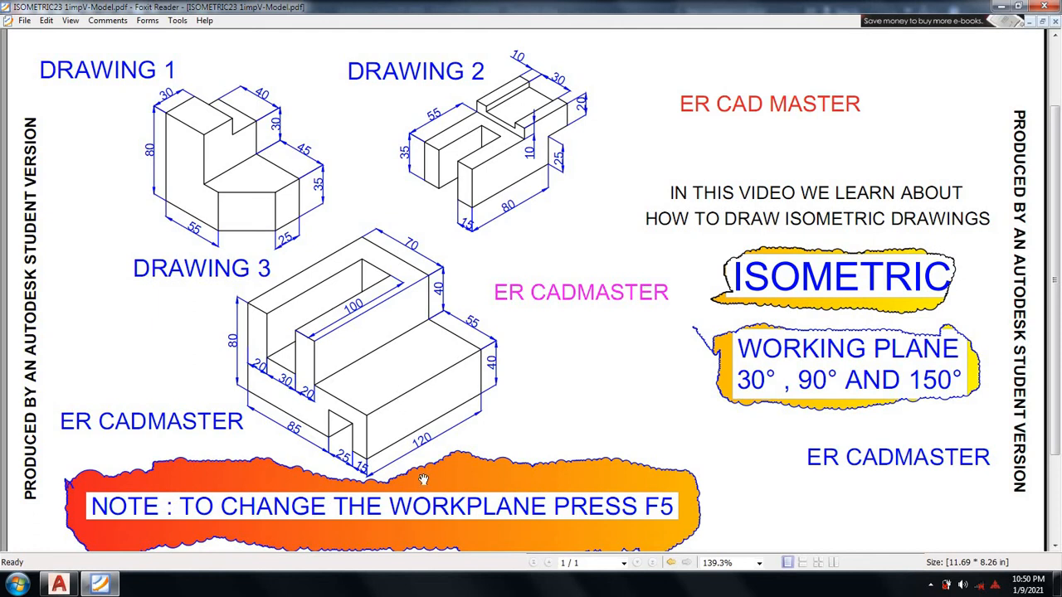
pyautogui.click(59, 585)
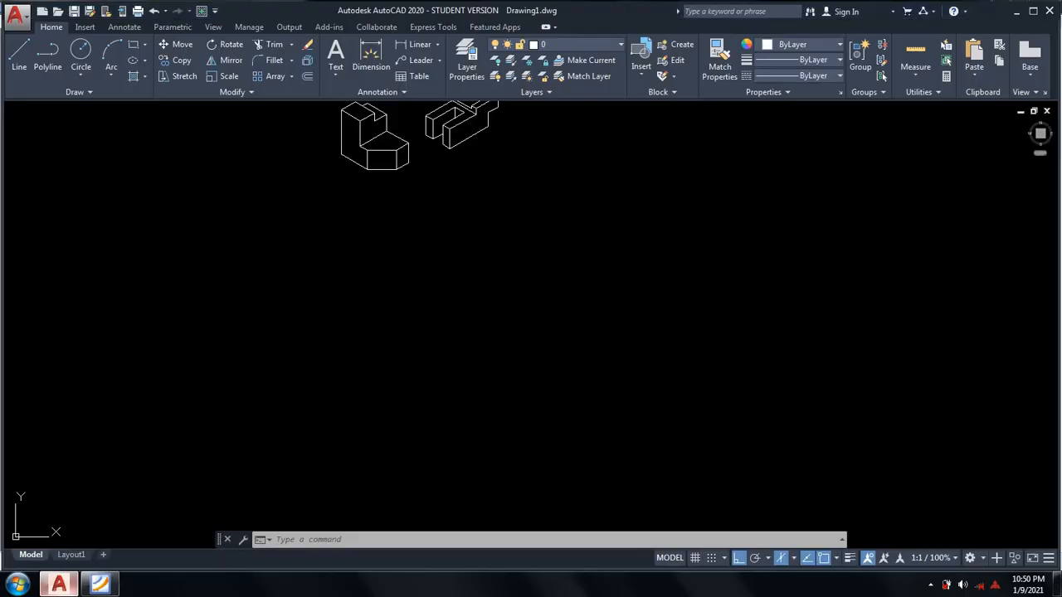
pyautogui.write('l')
pyautogui.press('Return')
pyautogui.click(346, 426)
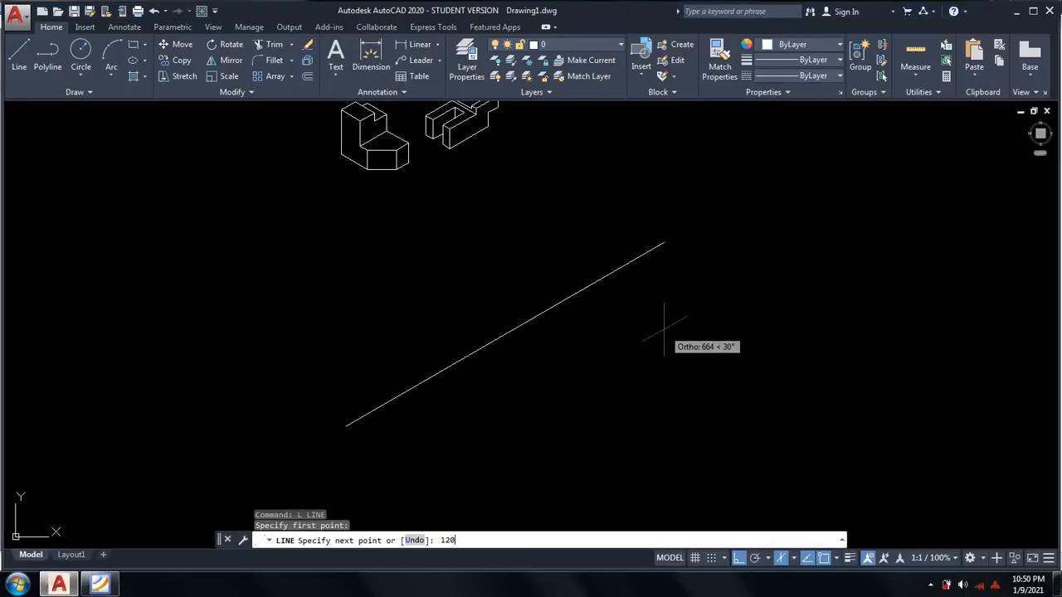
pyautogui.press('Return')
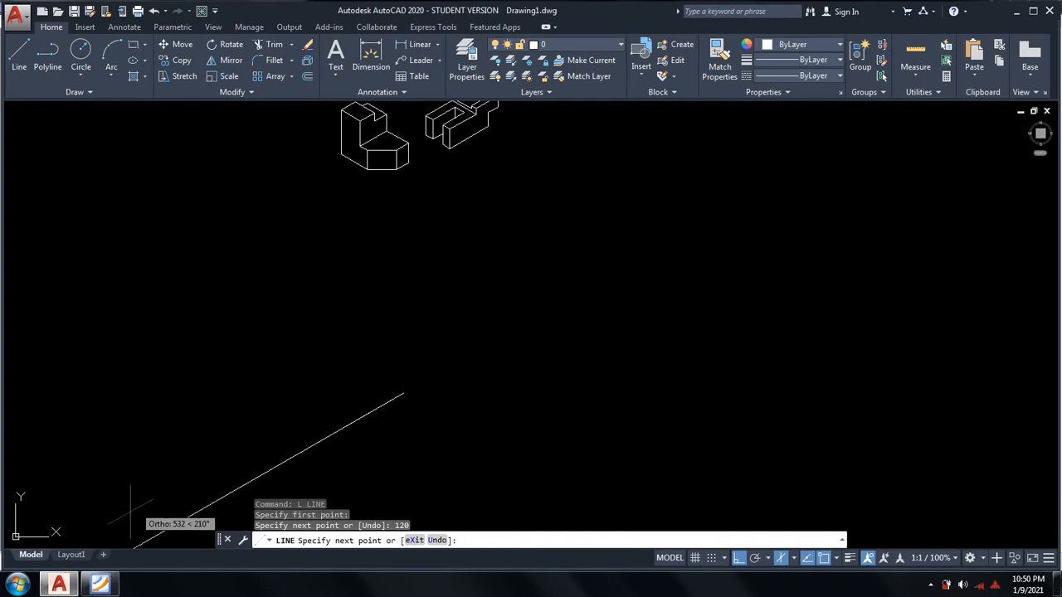
# Check Drawing 3's dimensions in the PDF and continue its outline with a 40-unit edge at 90° and a 55-unit edge at 150°
pyautogui.click(101, 585)
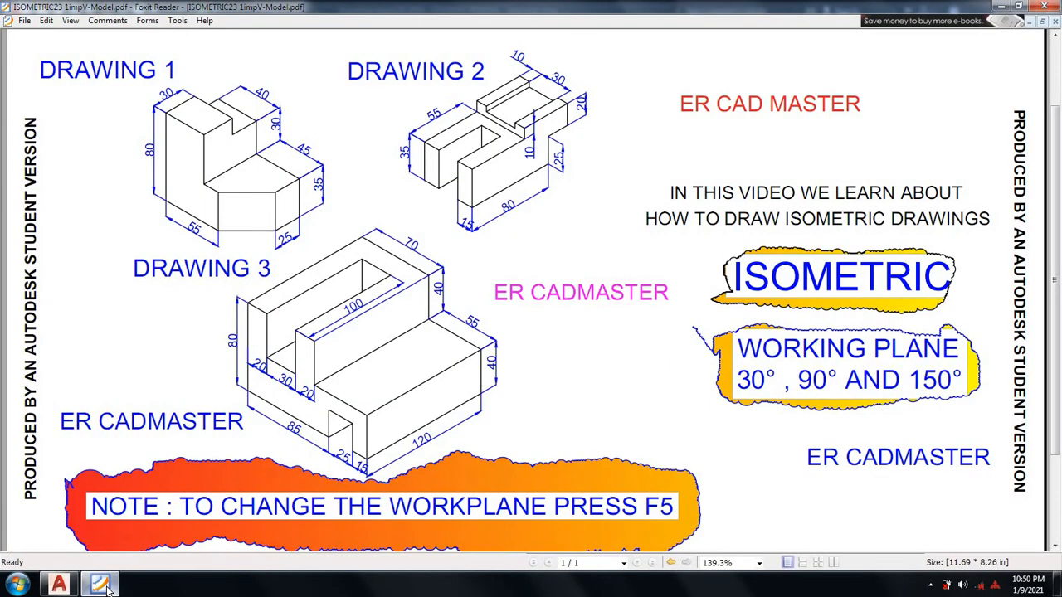
pyautogui.click(106, 587)
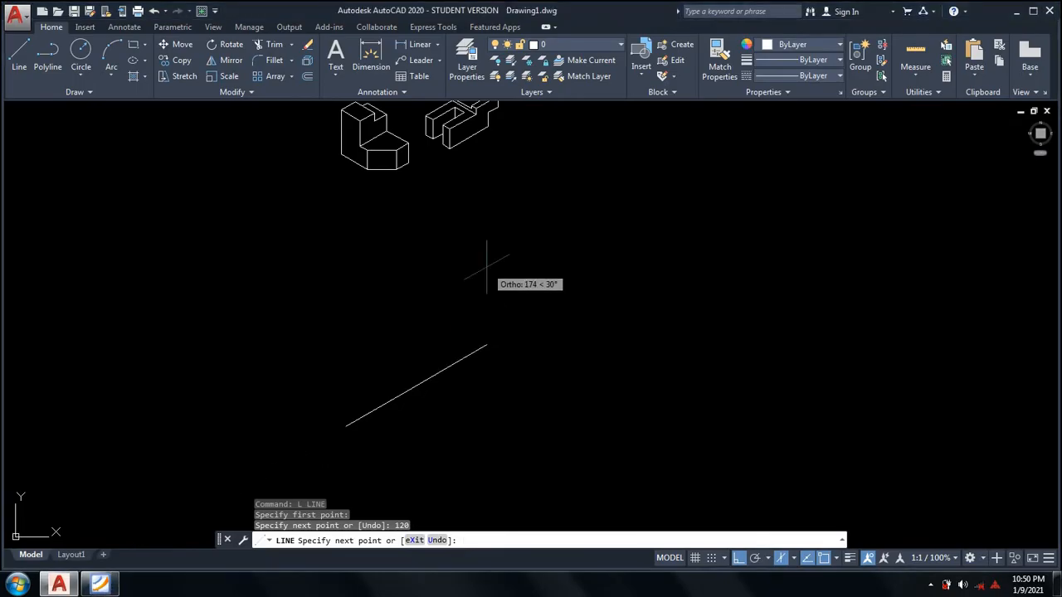
pyautogui.press('F5')
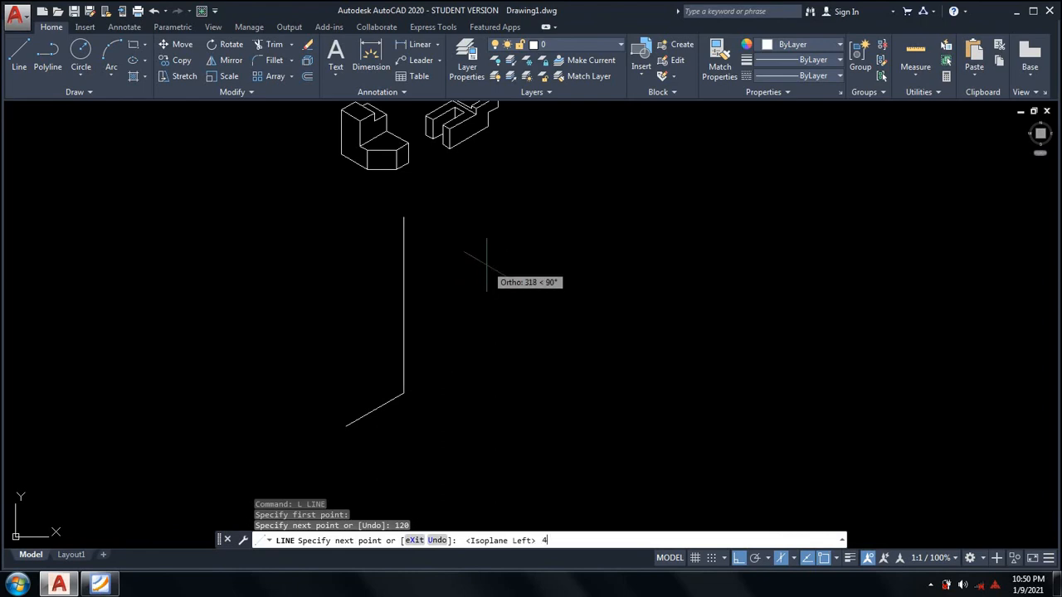
pyautogui.write('40')
pyautogui.press('Return')
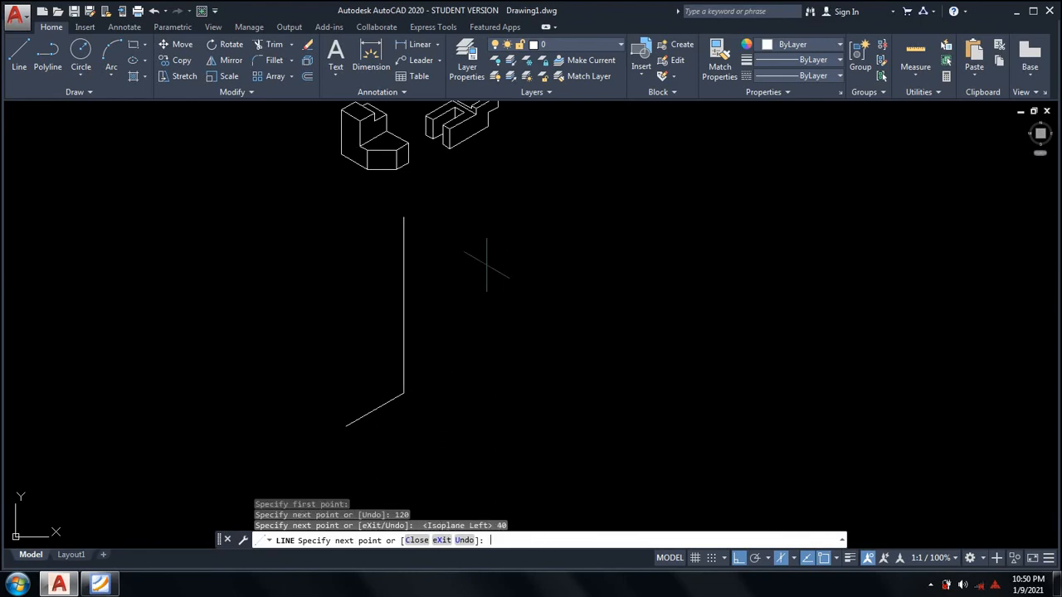
pyautogui.click(101, 585)
pyautogui.click(102, 585)
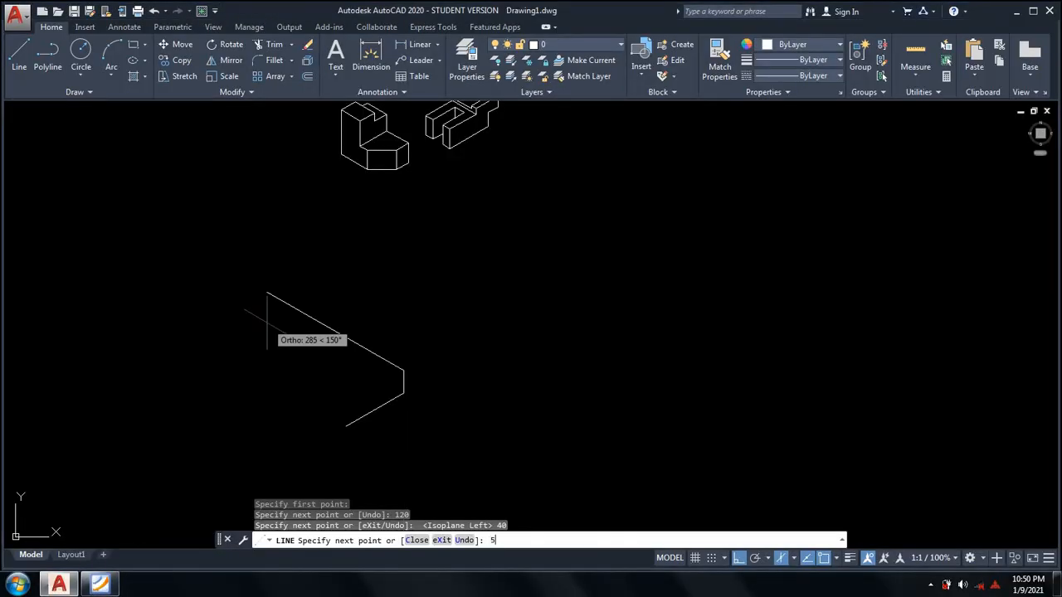
pyautogui.press('Return')
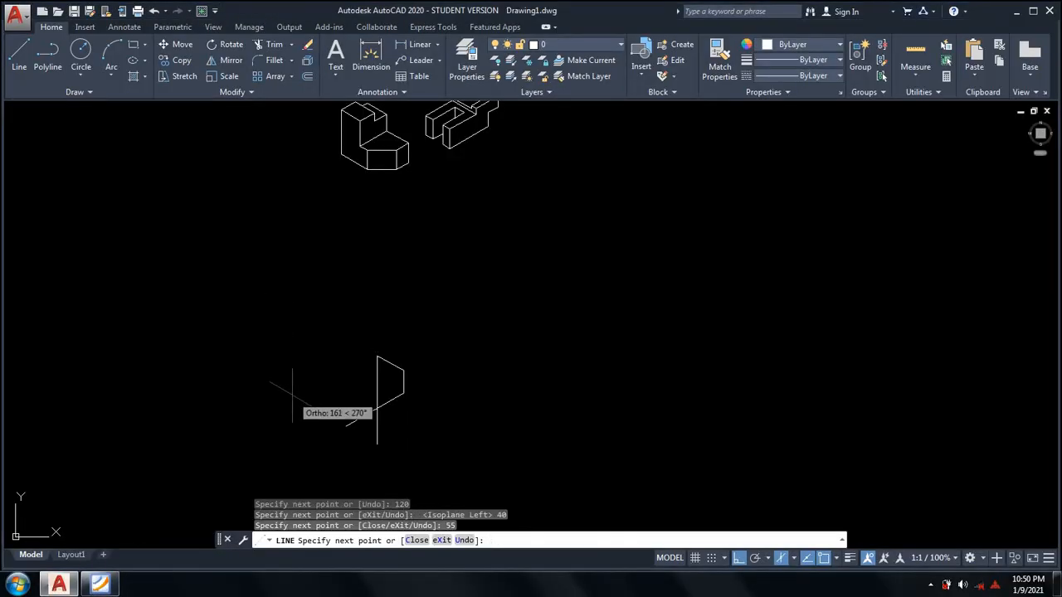
# End the line chain, check Drawing 3 in the PDF, and draw a 15-unit edge at 150° from the lower end of the 120-unit edge
pyautogui.press('Return')
pyautogui.click(100, 585)
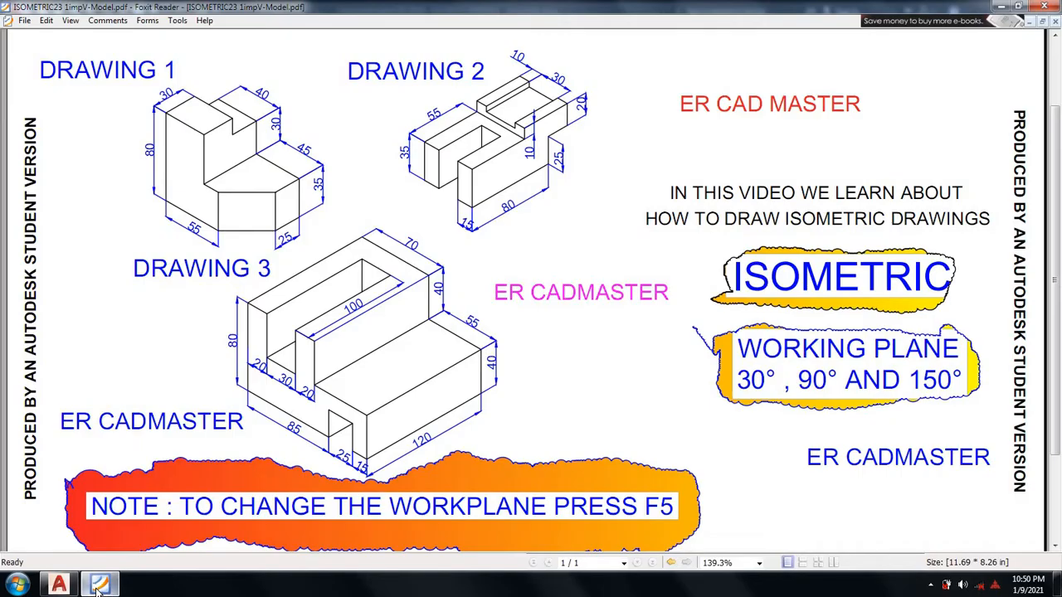
pyautogui.click(100, 585)
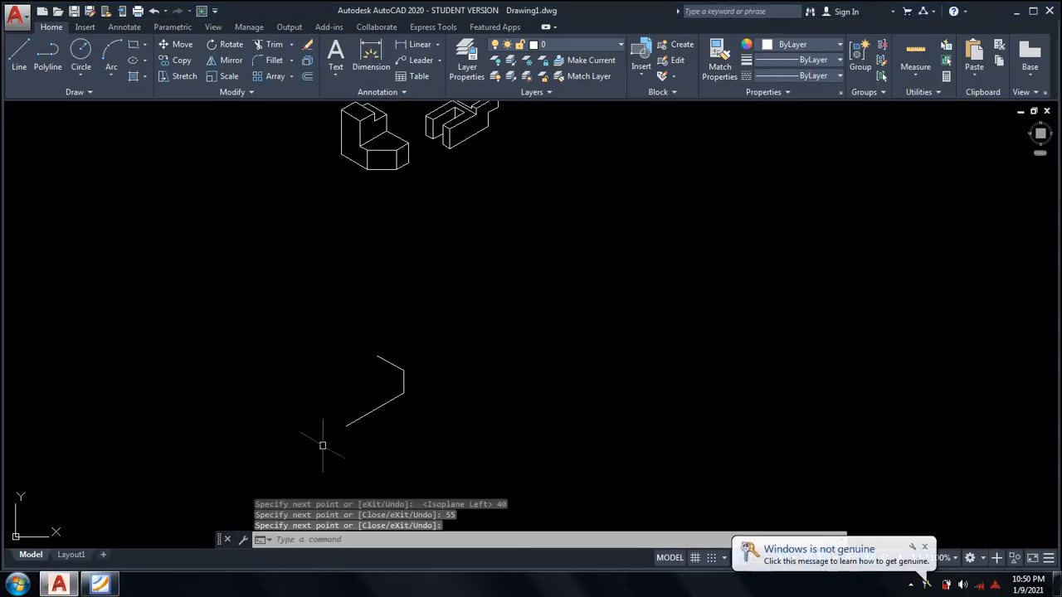
pyautogui.click(93, 587)
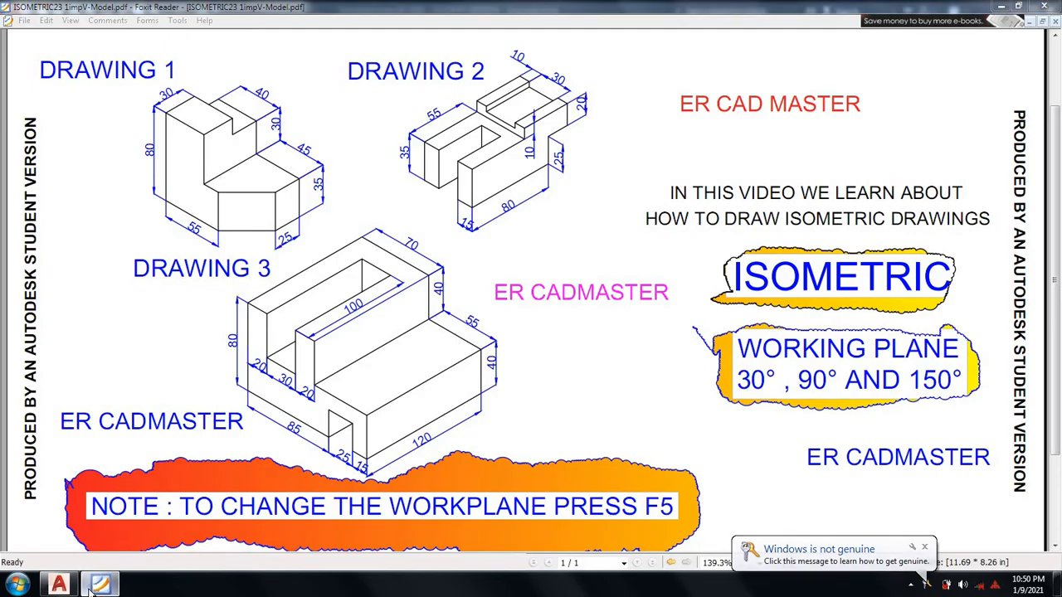
pyautogui.click(93, 587)
pyautogui.write('l')
pyautogui.press('Return')
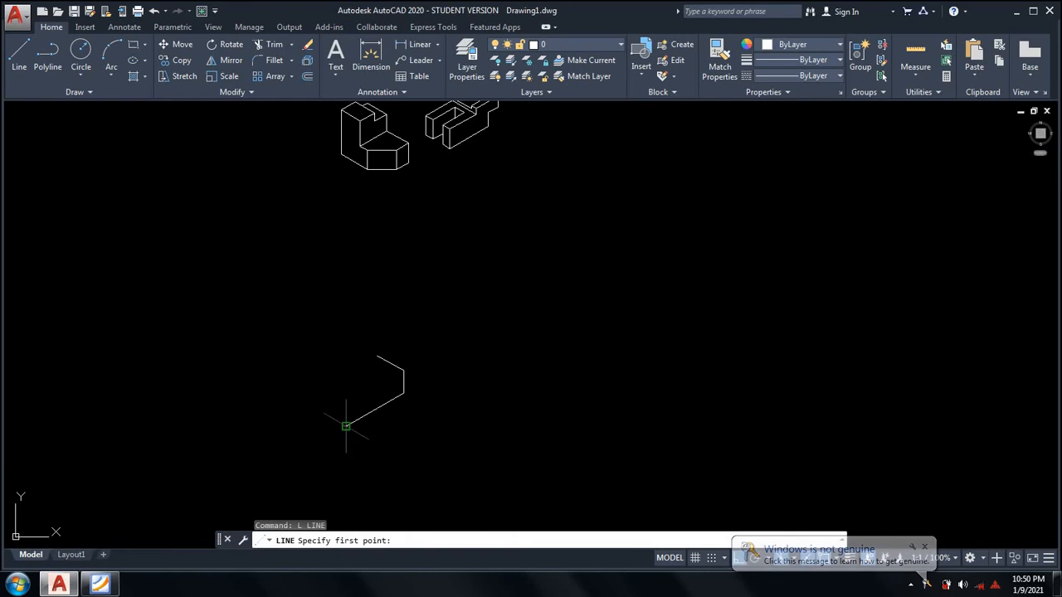
pyautogui.click(346, 427)
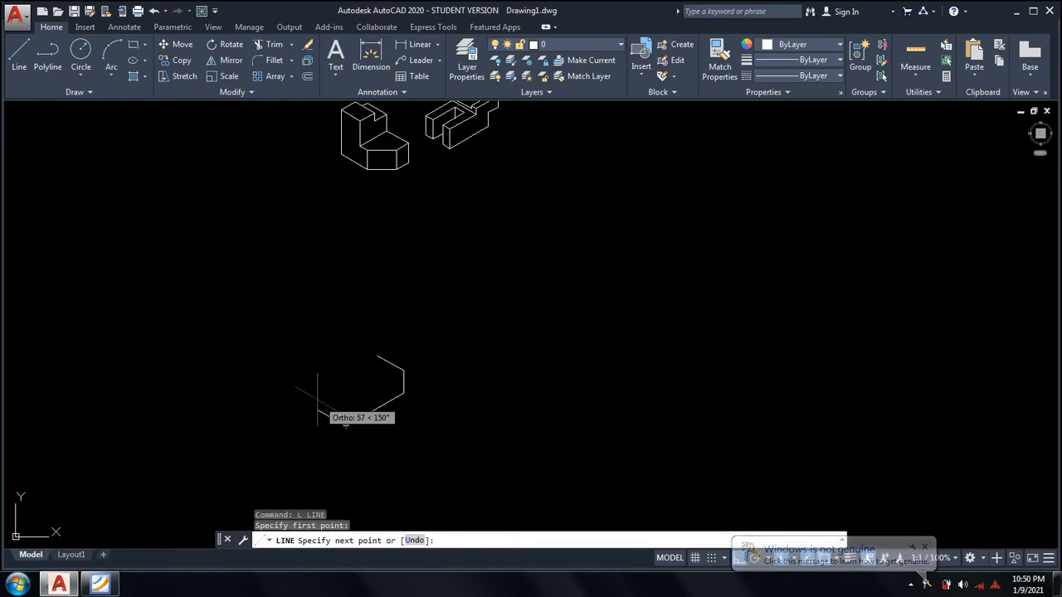
pyautogui.click(99, 585)
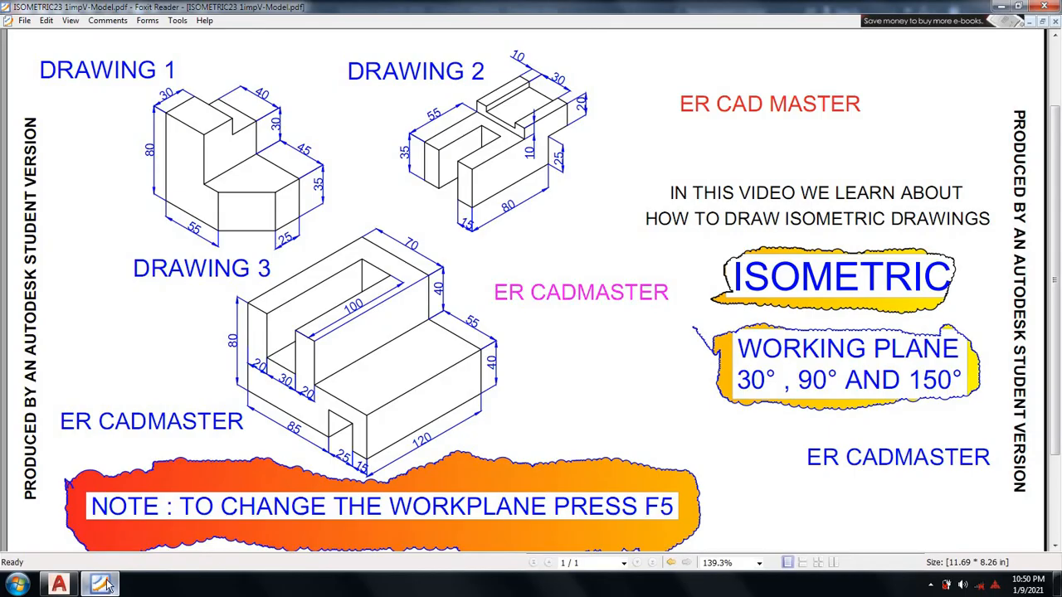
pyautogui.click(103, 585)
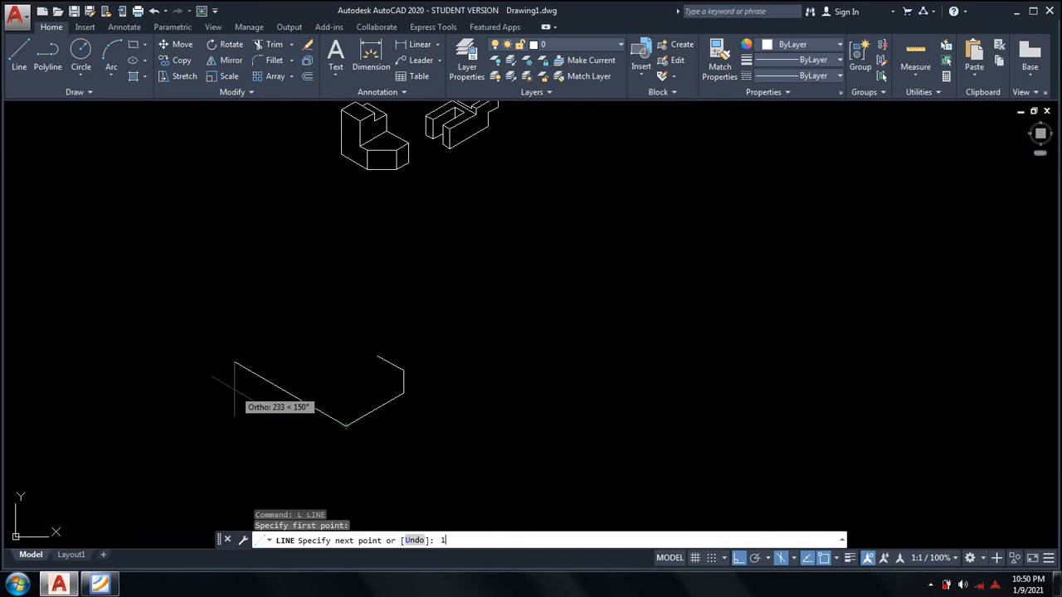
pyautogui.write('15')
pyautogui.press('Return')
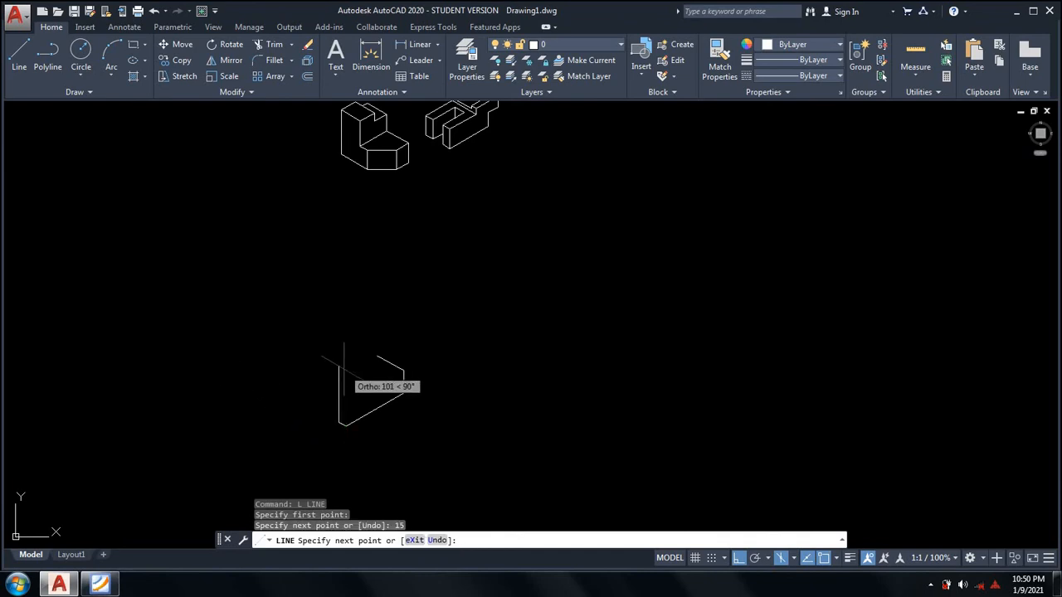
# Try to draw the bottom notch with edges of 25 units at 90°, 20 units at 150° and 25 units at 270°
pyautogui.write('25')
pyautogui.press('Return')
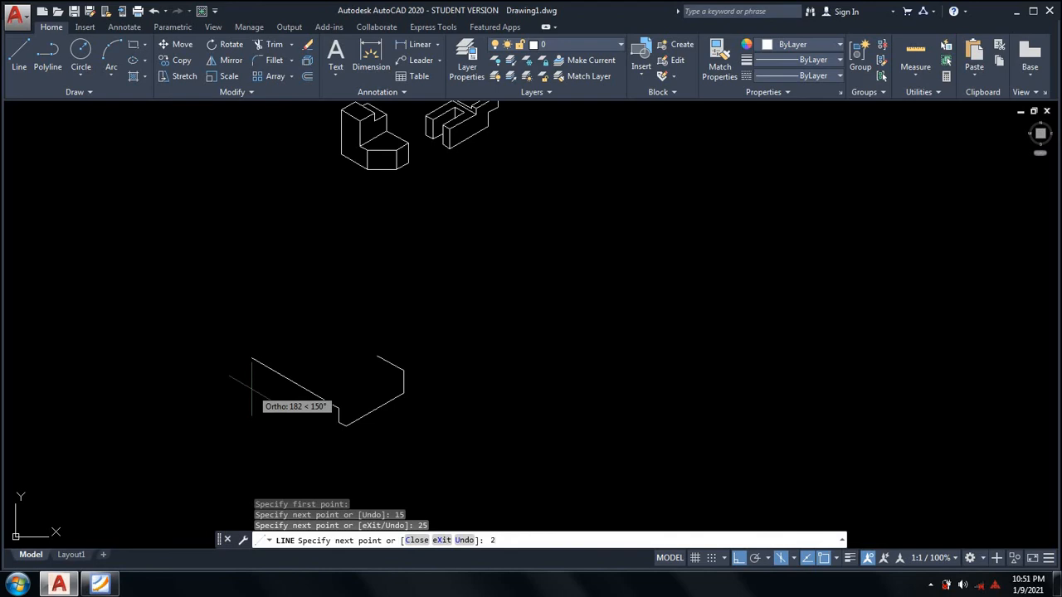
pyautogui.write('20')
pyautogui.press('Return')
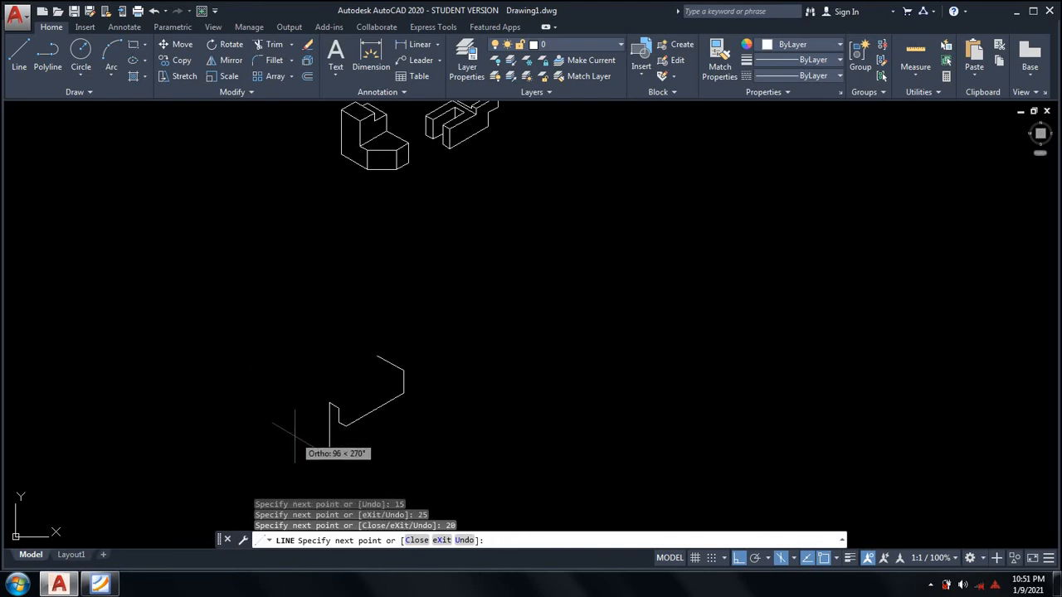
pyautogui.write('25')
pyautogui.press('Return')
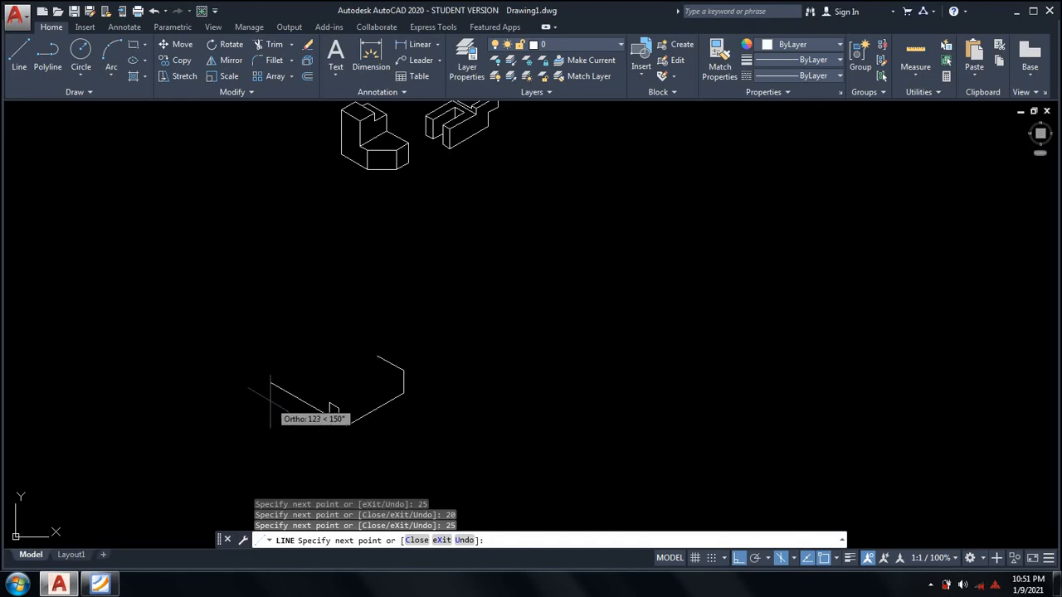
# Check the notch dimensions in the PDF and undo the last three notch segments
pyautogui.click(99, 585)
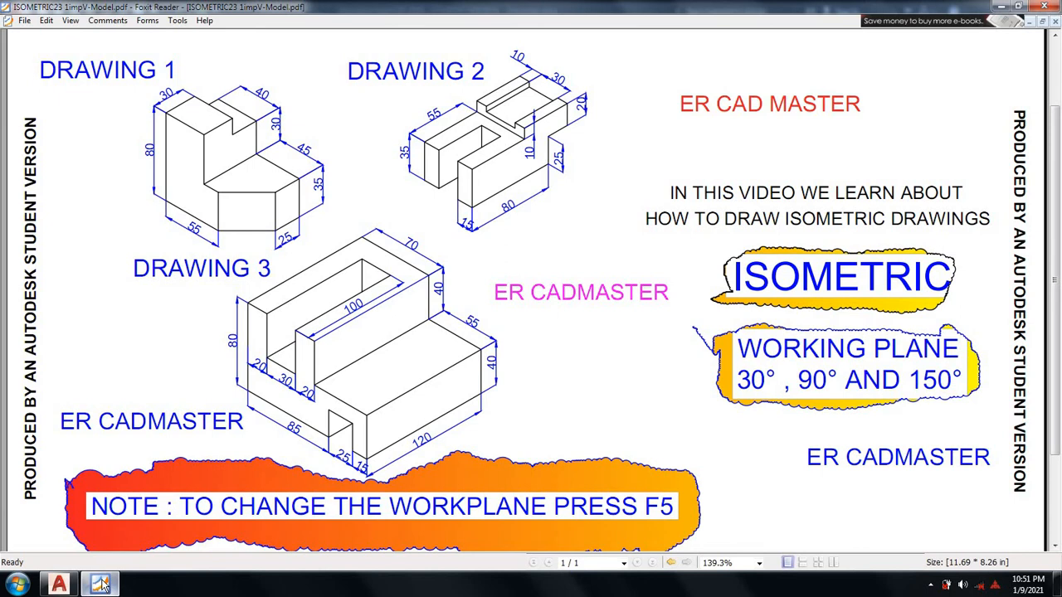
pyautogui.click(100, 585)
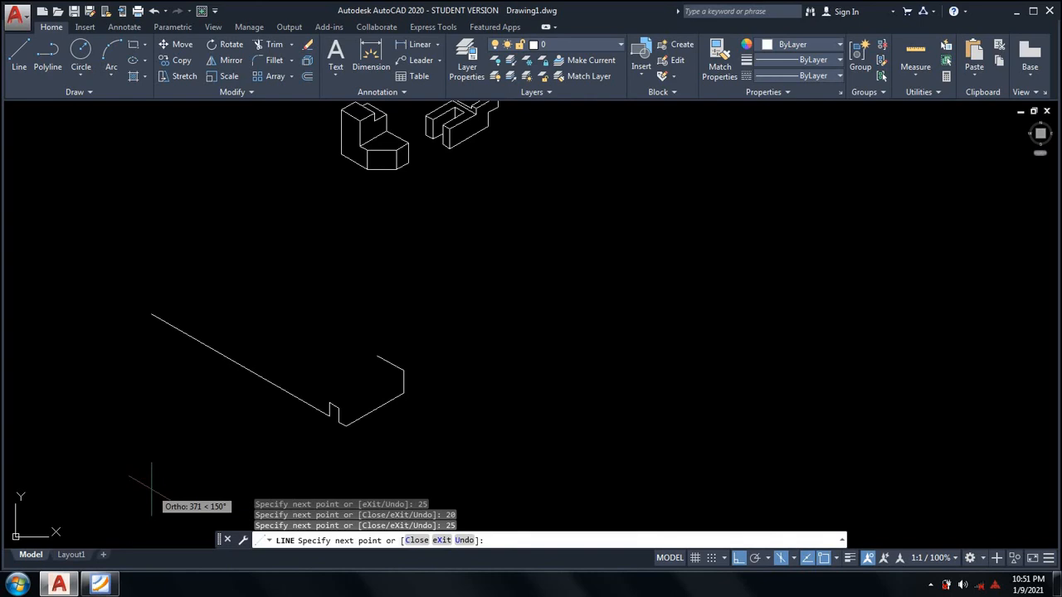
pyautogui.hotkey('ctrl', 'z')
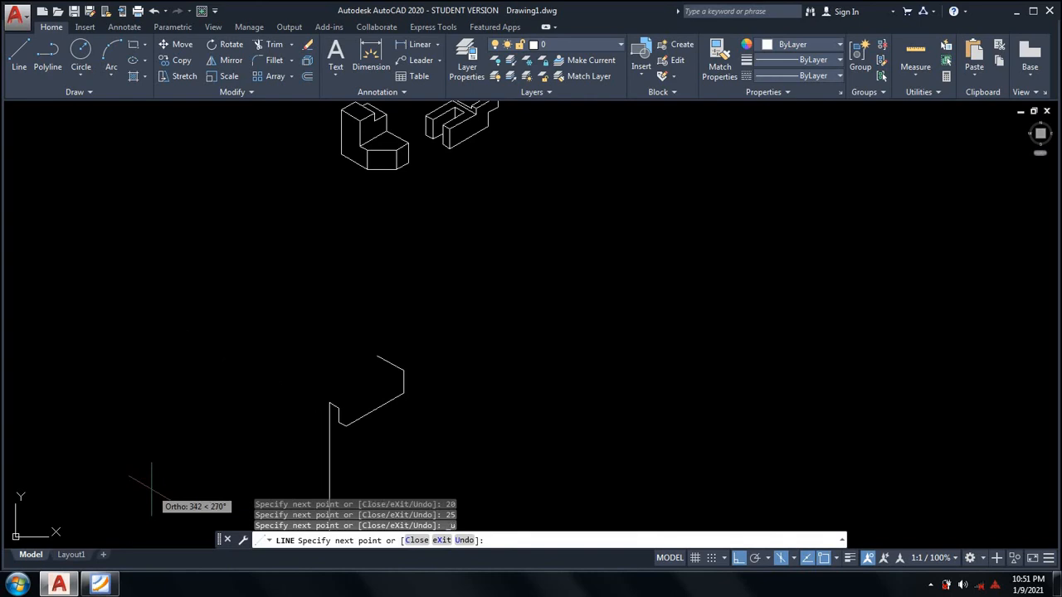
pyautogui.hotkey('ctrl', 'z')
pyautogui.hotkey('ctrl', 'z')
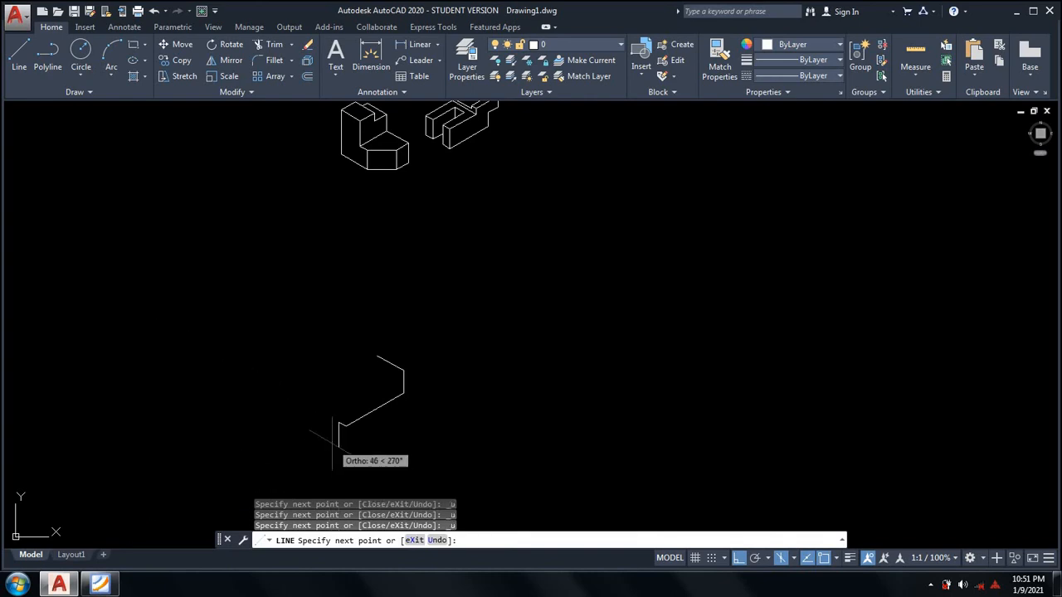
# Recheck the PDF and draw the bottom notch with 25-unit edges at 90°, 150° and 270°
pyautogui.click(97, 585)
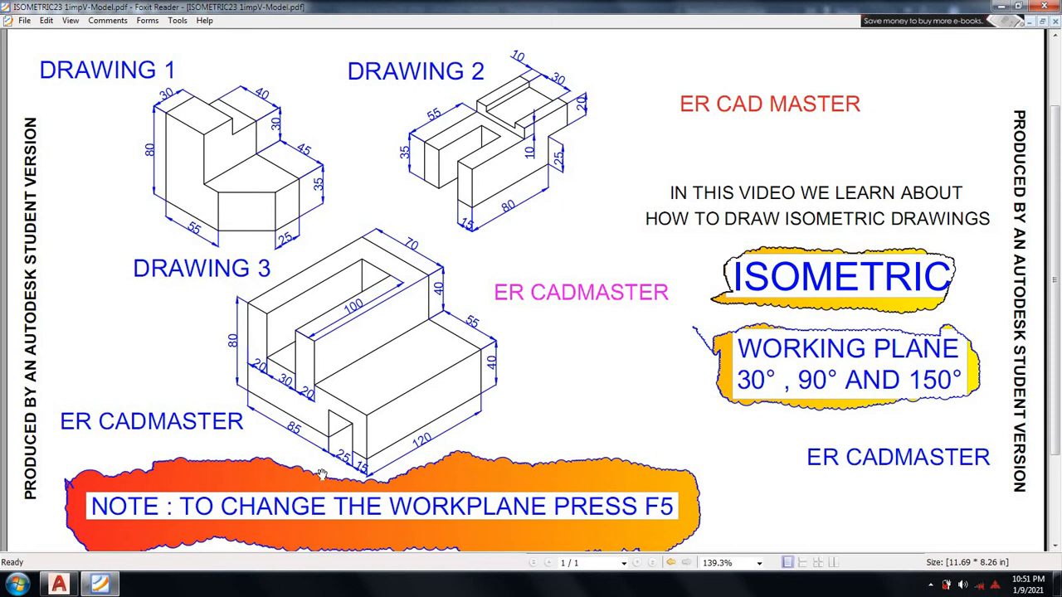
pyautogui.click(100, 584)
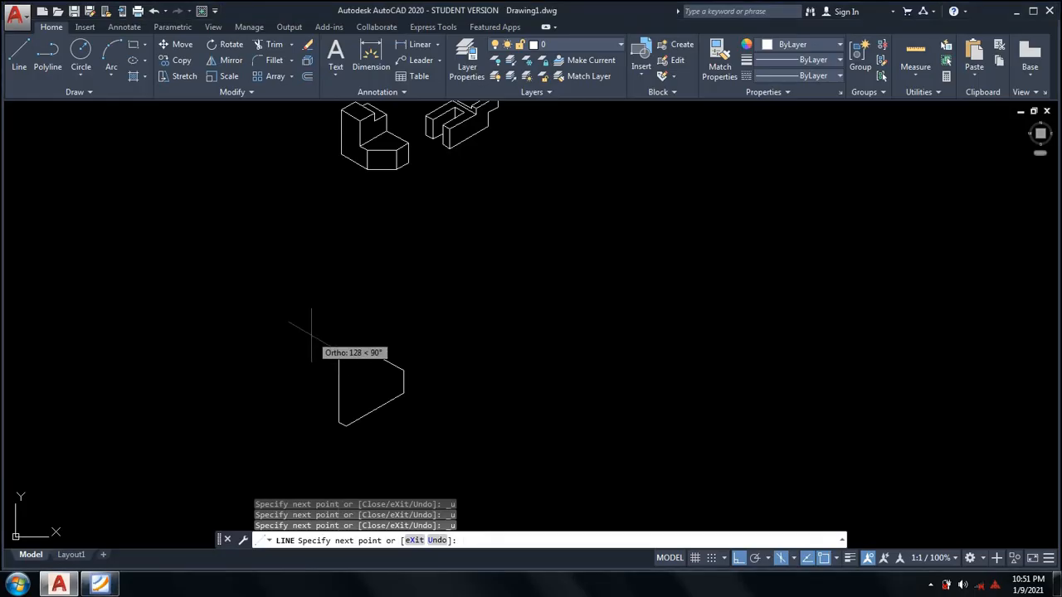
pyautogui.press('Return')
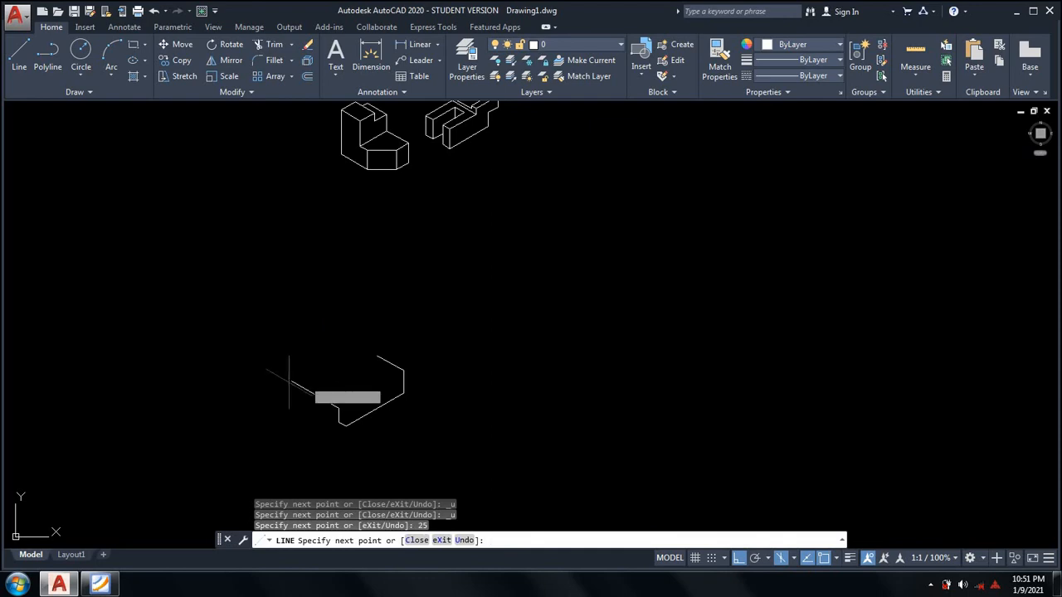
pyautogui.write('25')
pyautogui.press('Return')
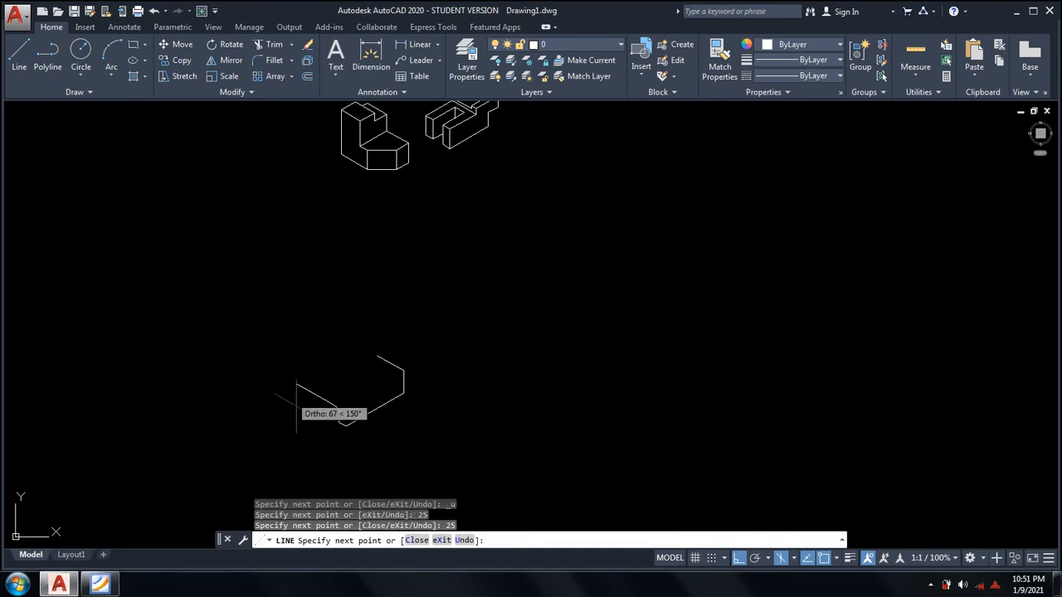
pyautogui.write('25')
pyautogui.press('Return')
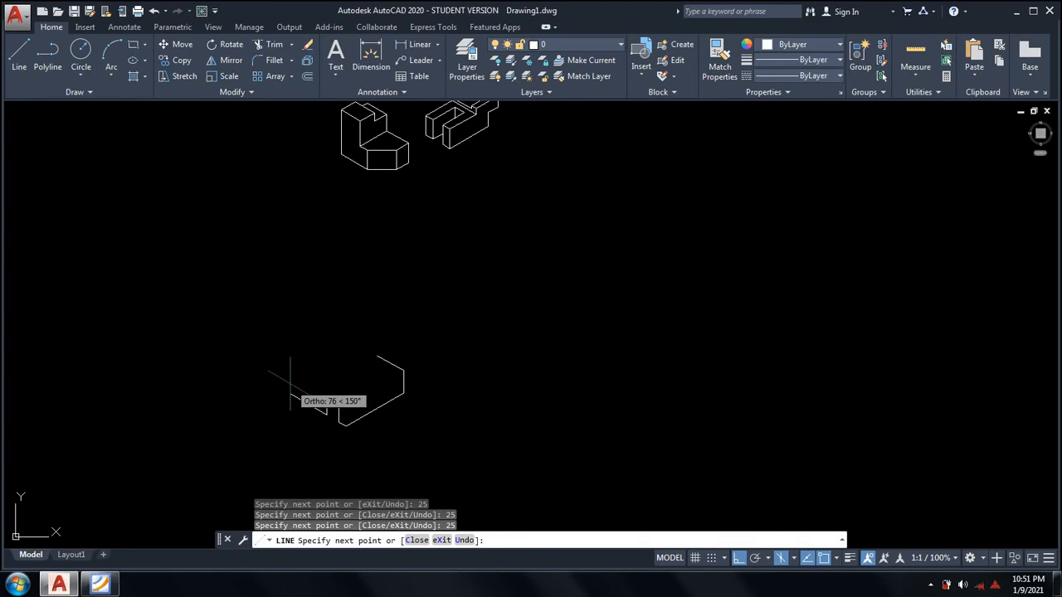
# Continue Drawing 3's outline with an 85-unit edge at 150° and an 80-unit edge at 90°, checking the height in the PDF
pyautogui.write('85')
pyautogui.press('Return')
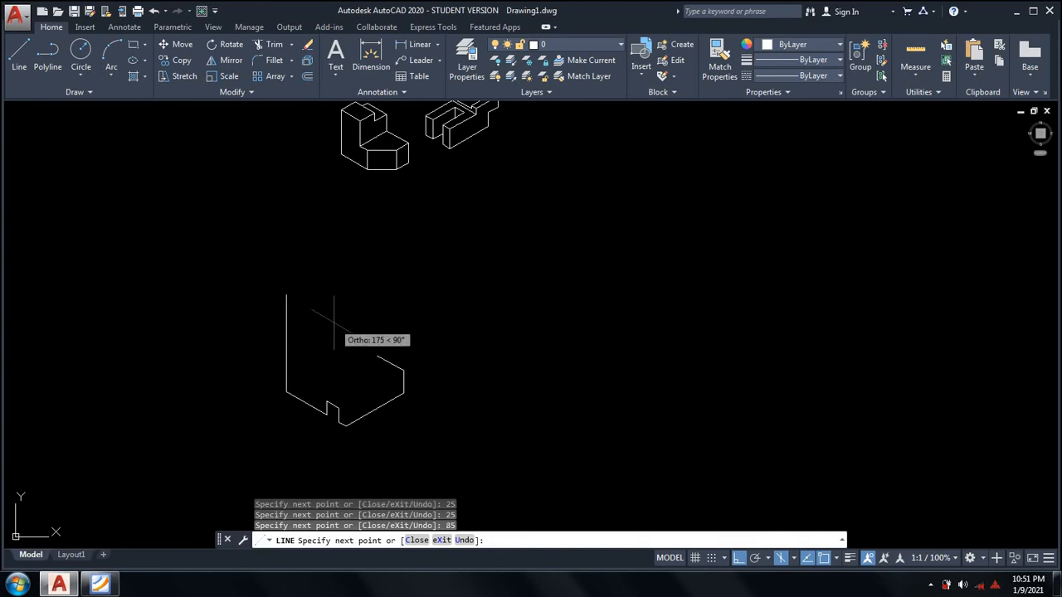
pyautogui.click(95, 586)
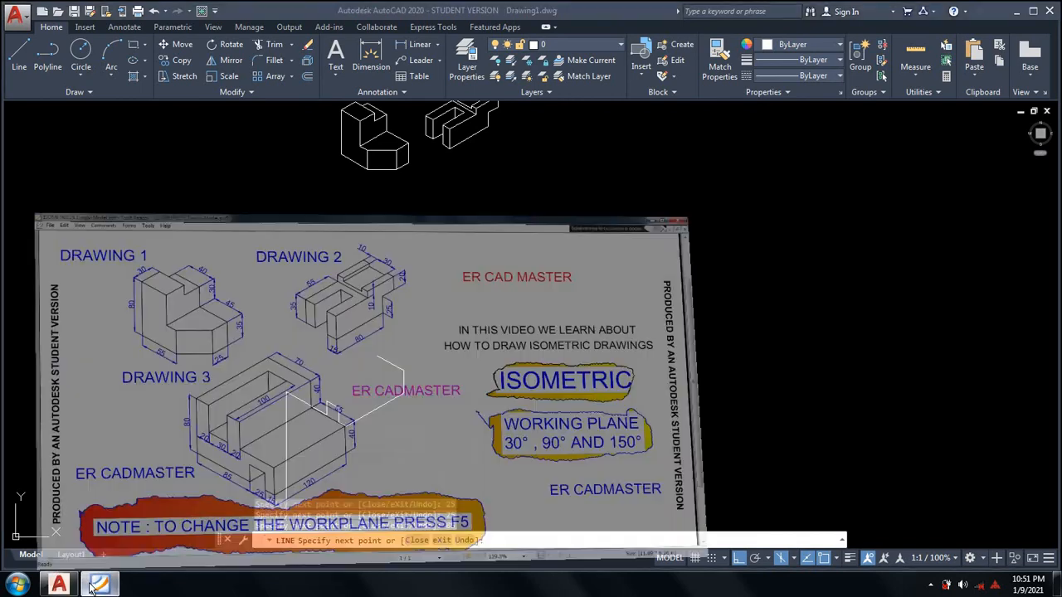
pyautogui.click(94, 585)
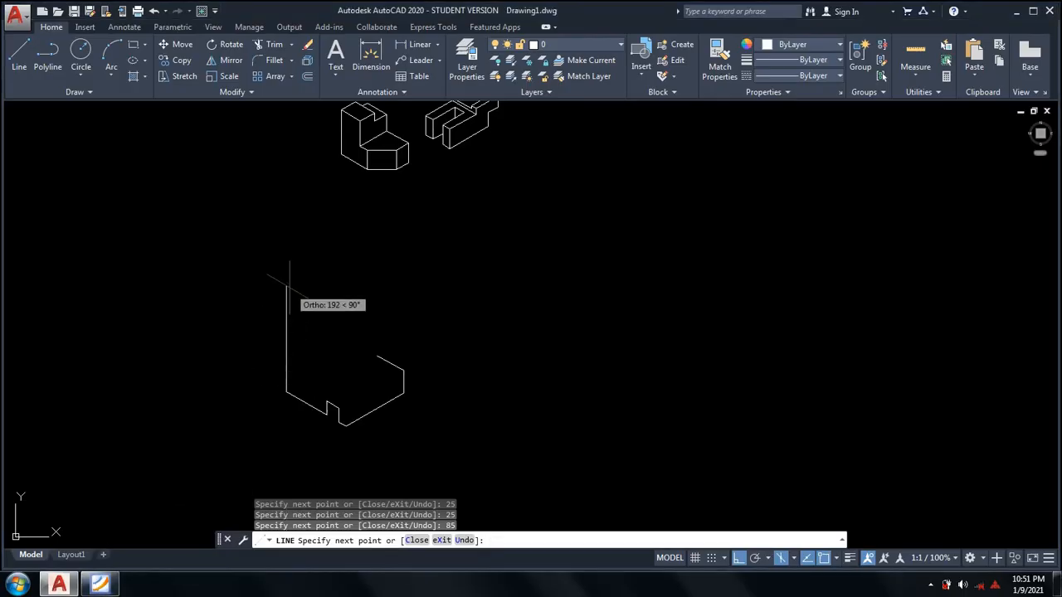
pyautogui.write('80')
pyautogui.press('Return')
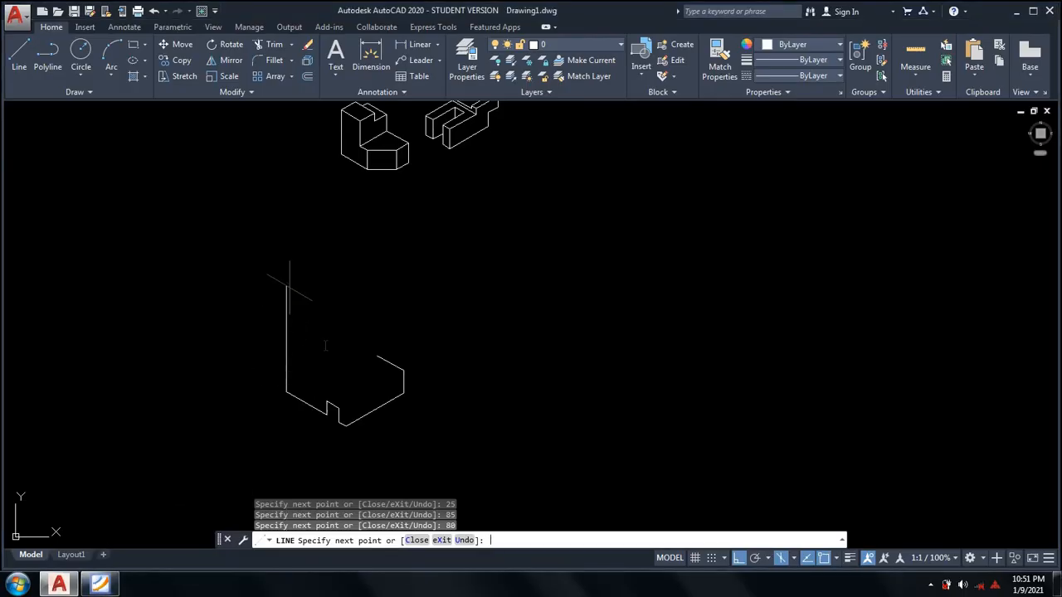
# Check Drawing 3 in the PDF and draw the 20-unit top edge of the tall wall at 330°
pyautogui.click(98, 585)
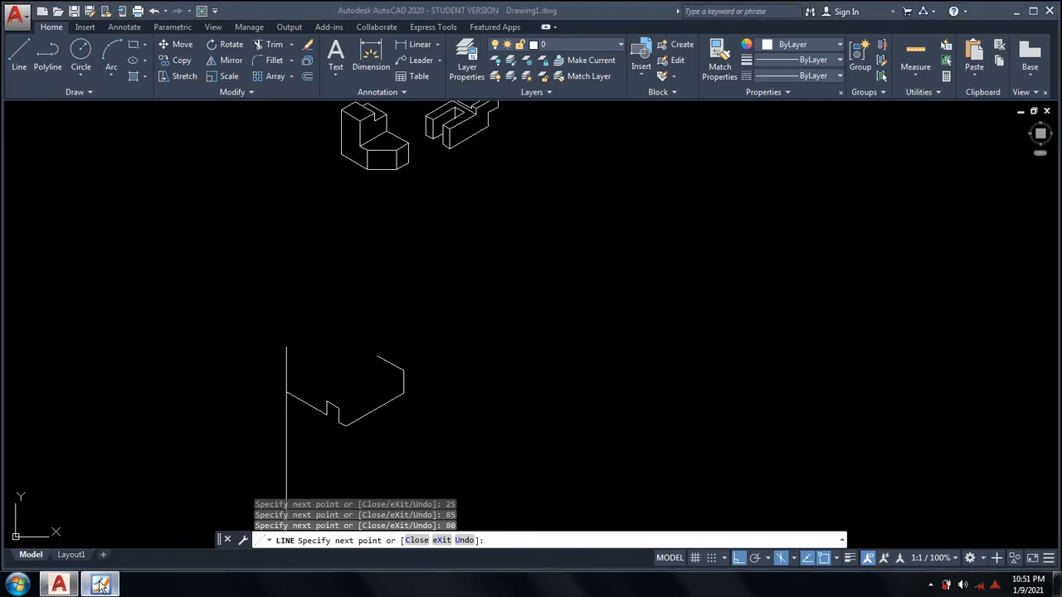
pyautogui.click(99, 585)
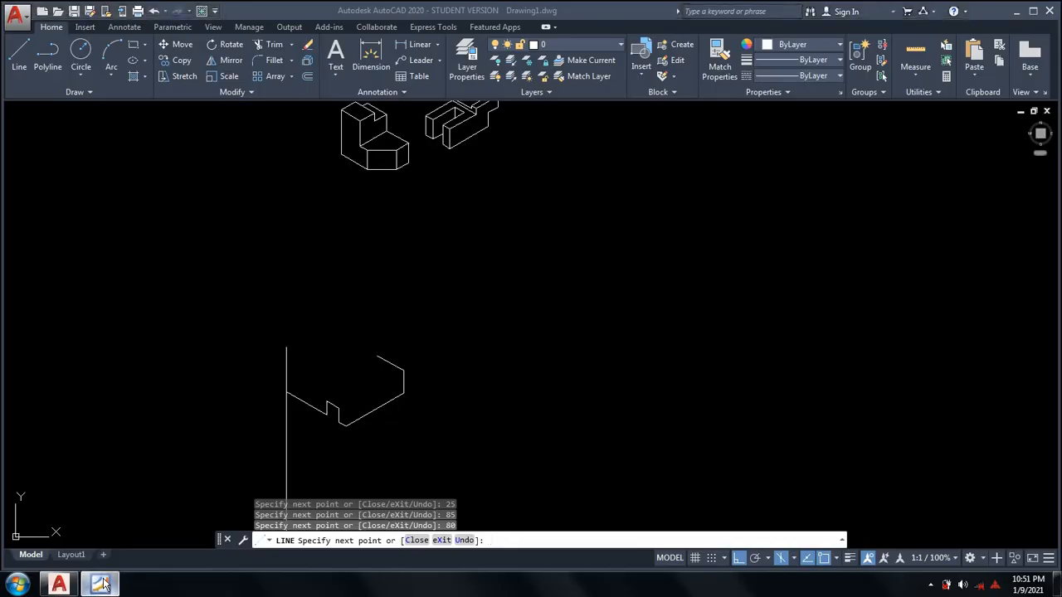
pyautogui.click(100, 586)
pyautogui.click(99, 586)
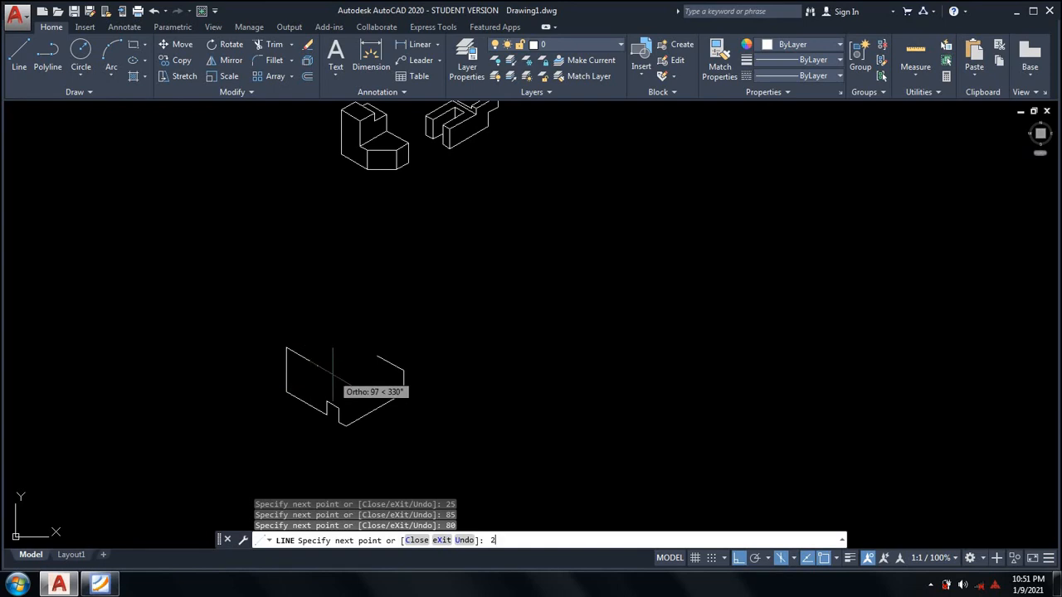
pyautogui.press('Return')
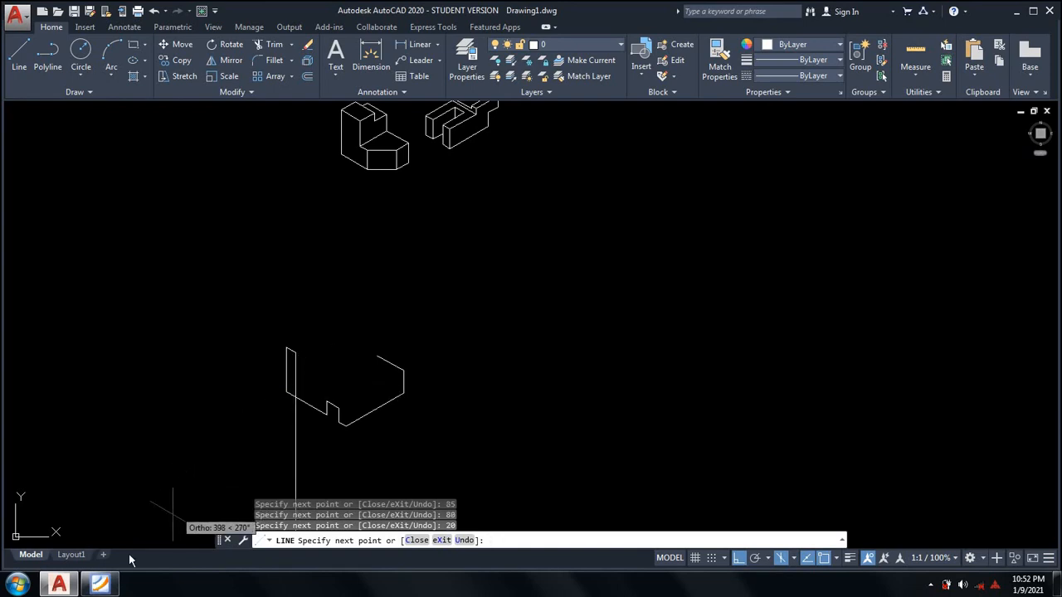
# Check the slot dimensions in the PDF and draw its profile: 40 units at 270°, 30 units at 330° and 40 units at 90°
pyautogui.click(100, 585)
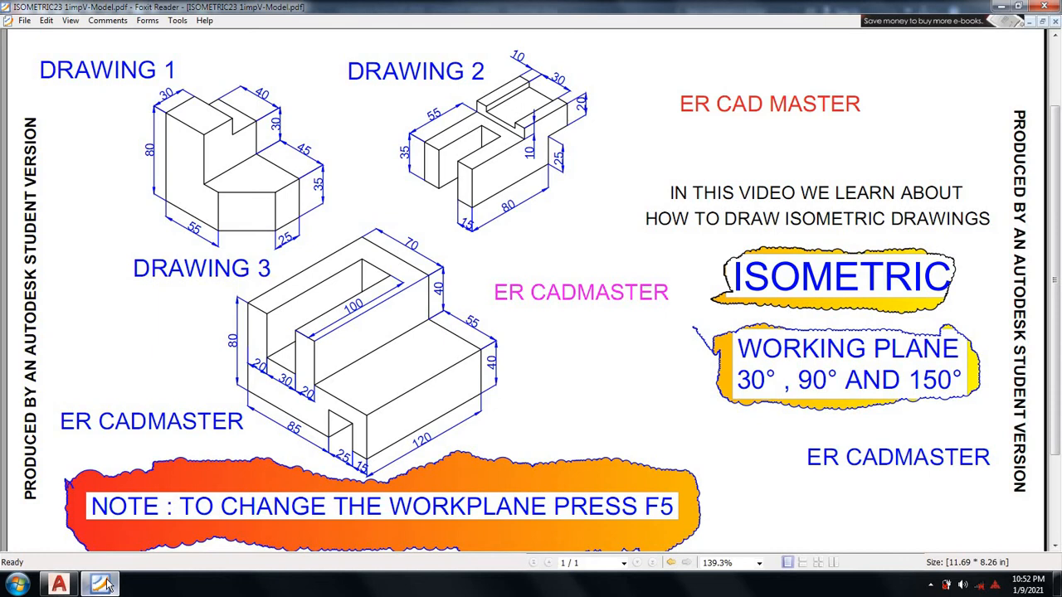
pyautogui.click(106, 585)
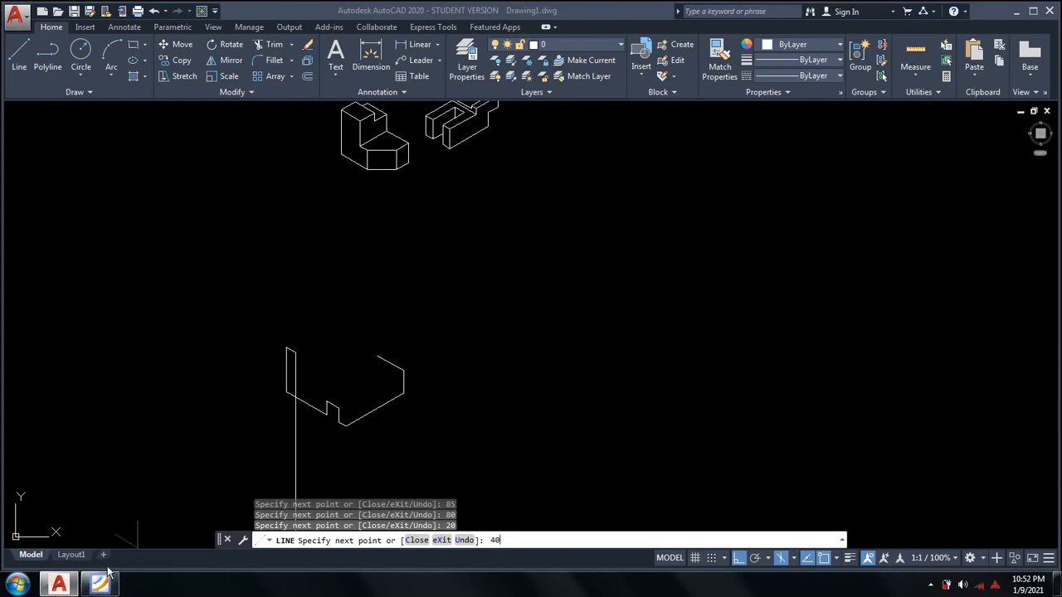
pyautogui.press('Return')
pyautogui.write('3')
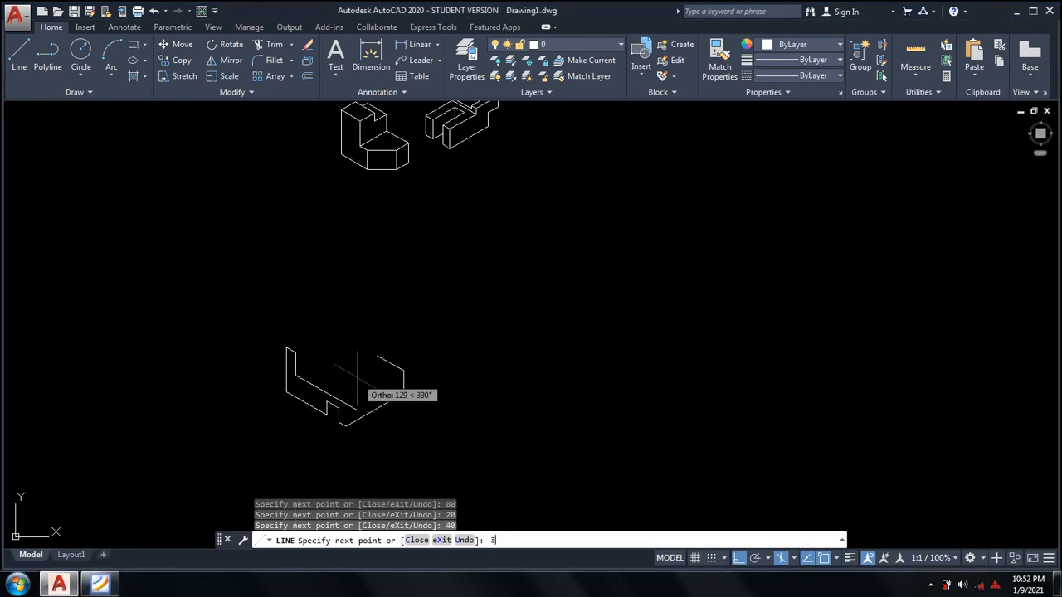
pyautogui.write('0')
pyautogui.press('Return')
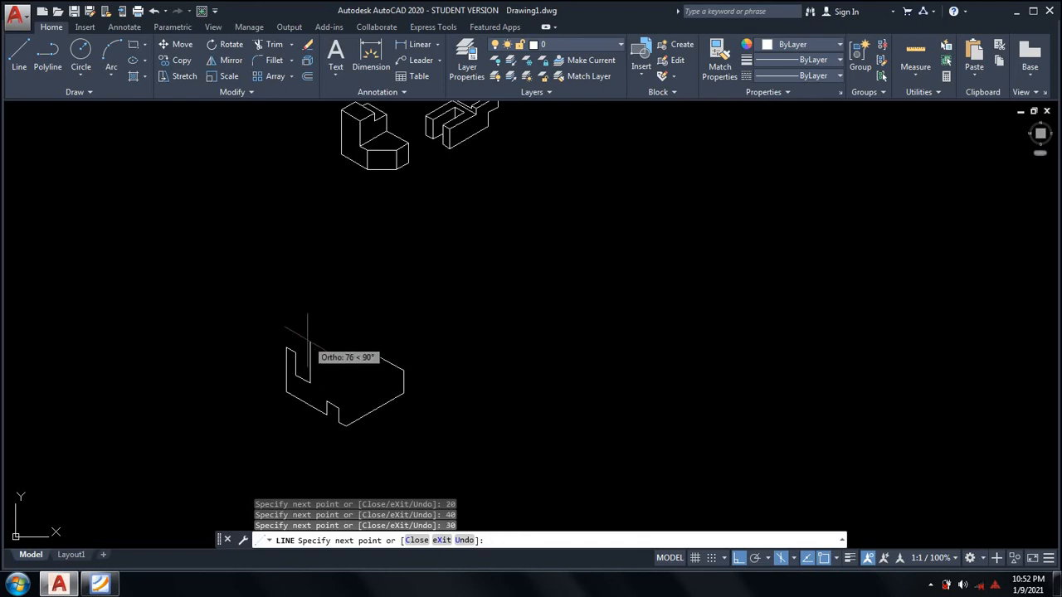
pyautogui.write('40')
pyautogui.press('Return')
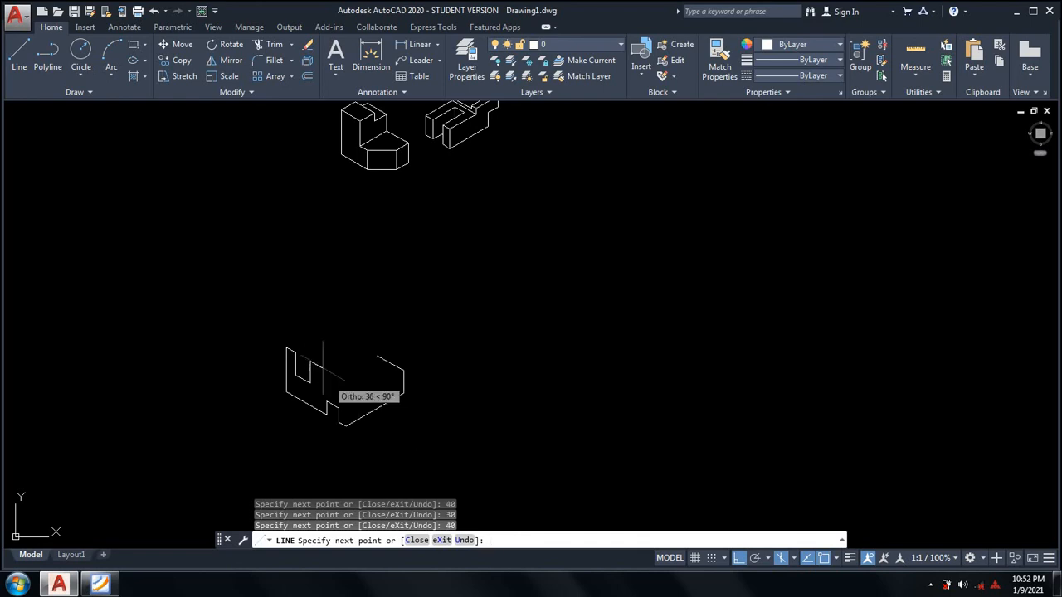
# Check Drawing 3 in the PDF and draw the 20-unit top edge of the wall beside the slot at 330°
pyautogui.click(117, 586)
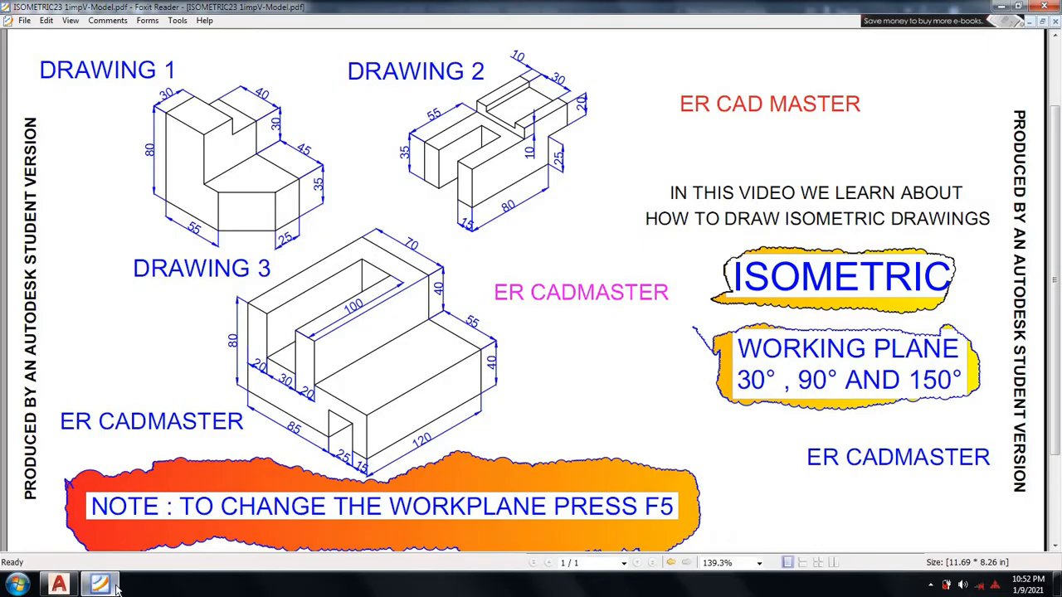
pyautogui.click(117, 586)
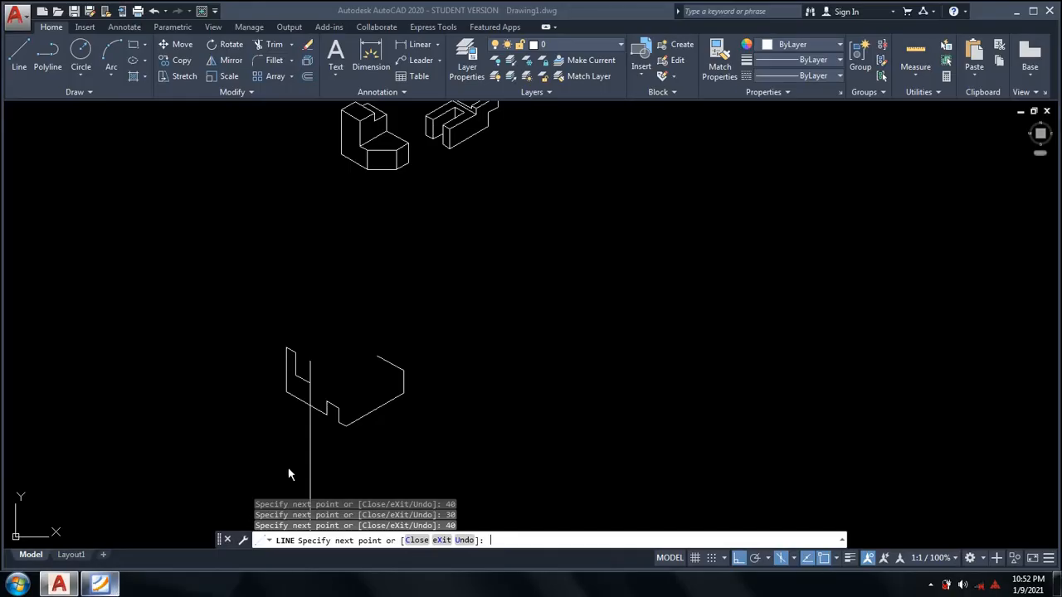
pyautogui.write('2')
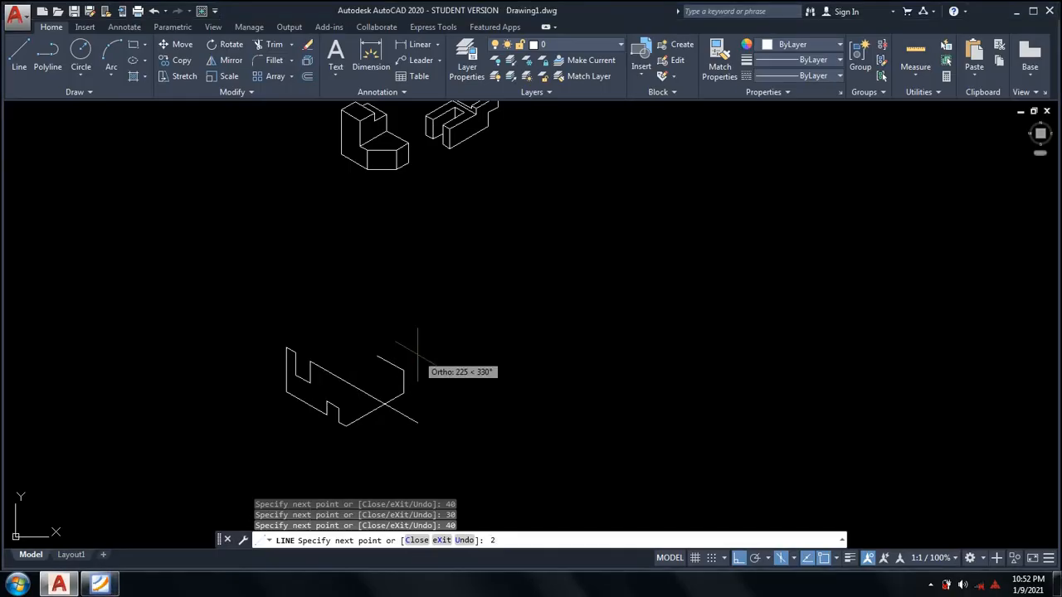
pyautogui.write('0')
pyautogui.press('Return')
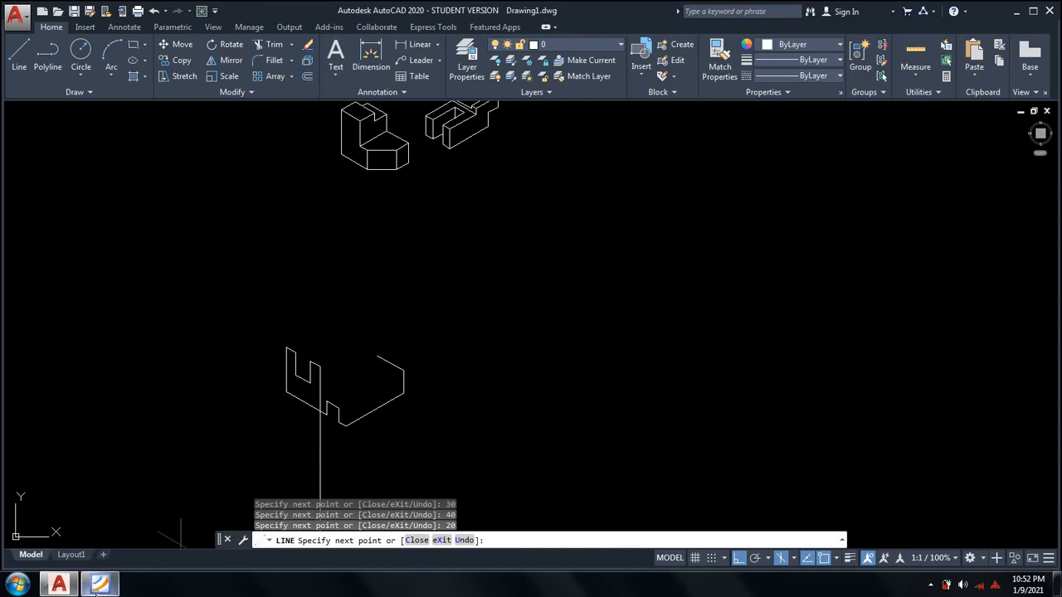
# Check the step height in the PDF and draw the 40-unit edge down from the wall's top at 270°
pyautogui.click(99, 586)
pyautogui.click(101, 585)
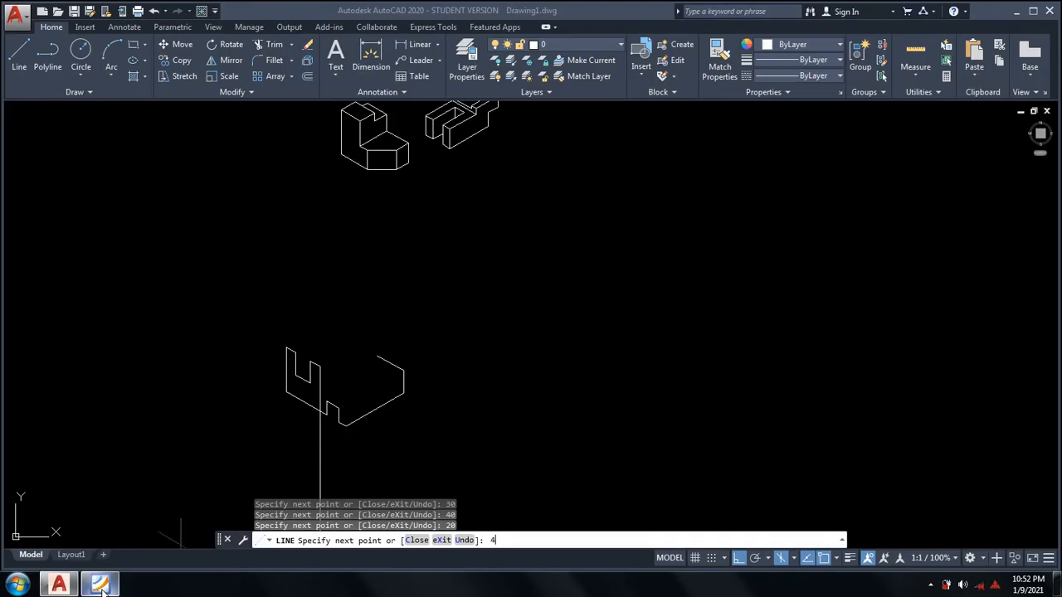
pyautogui.click(101, 586)
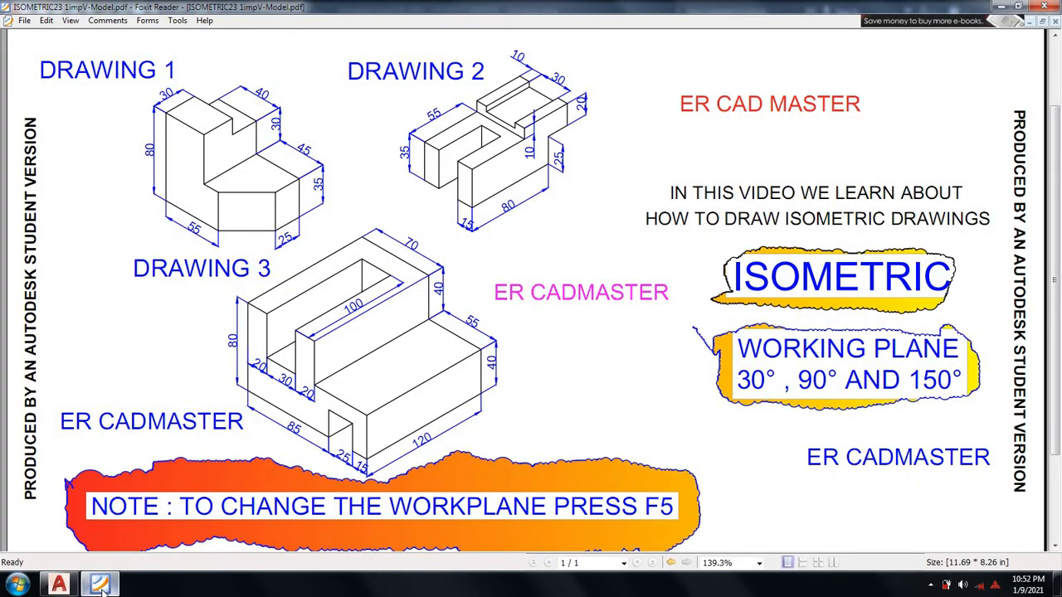
pyautogui.click(101, 585)
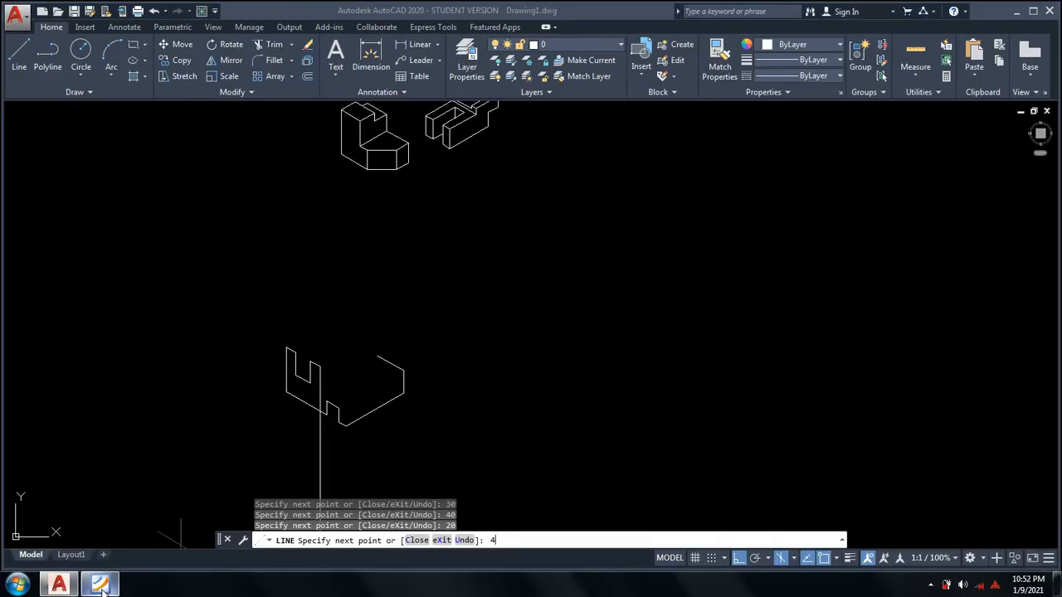
pyautogui.press('Return')
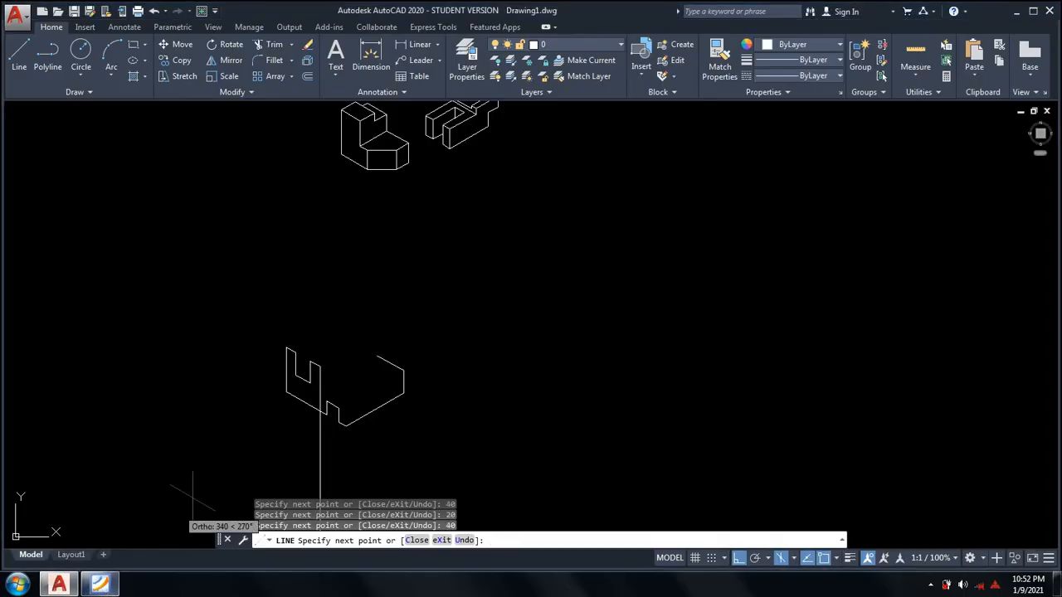
# Recheck the PDF, draw the 55-unit ledge edge at 330°, and connect its end to the upper corner of the block's right side
pyautogui.click(112, 585)
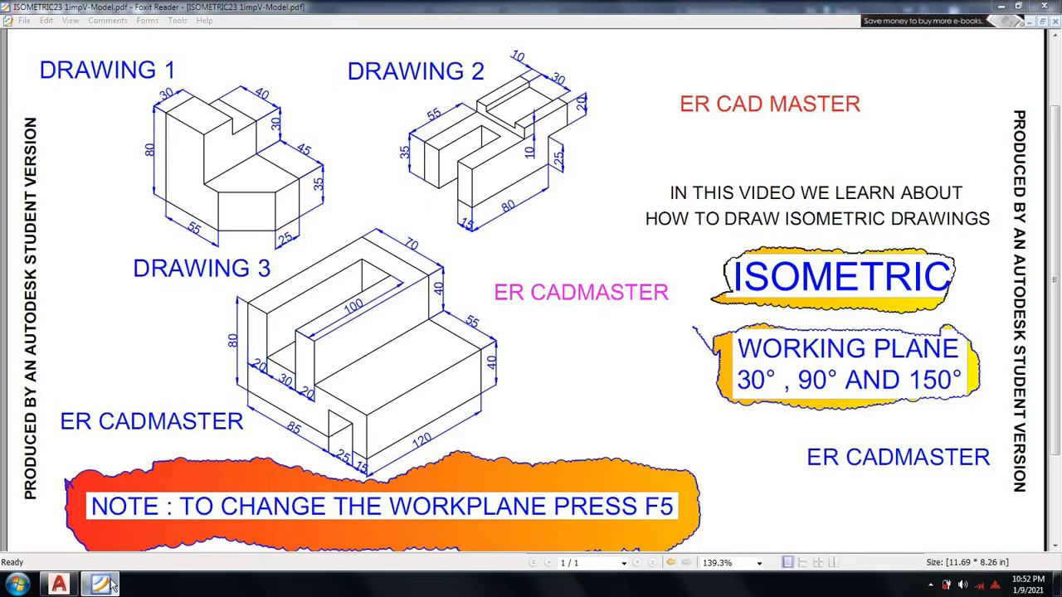
pyautogui.click(100, 585)
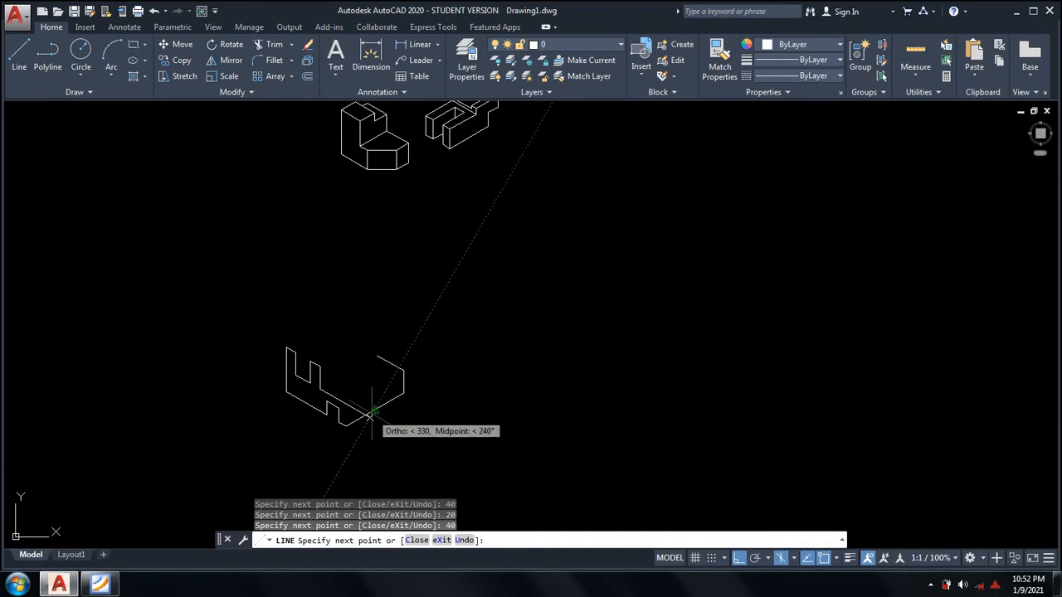
pyautogui.press('Return')
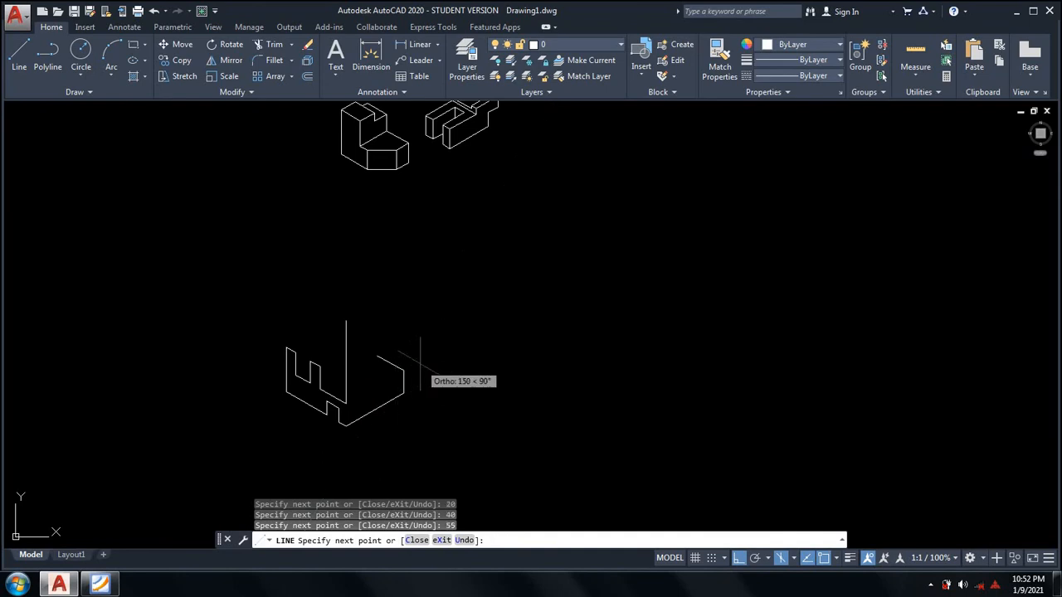
pyautogui.click(404, 394)
pyautogui.press('Return')
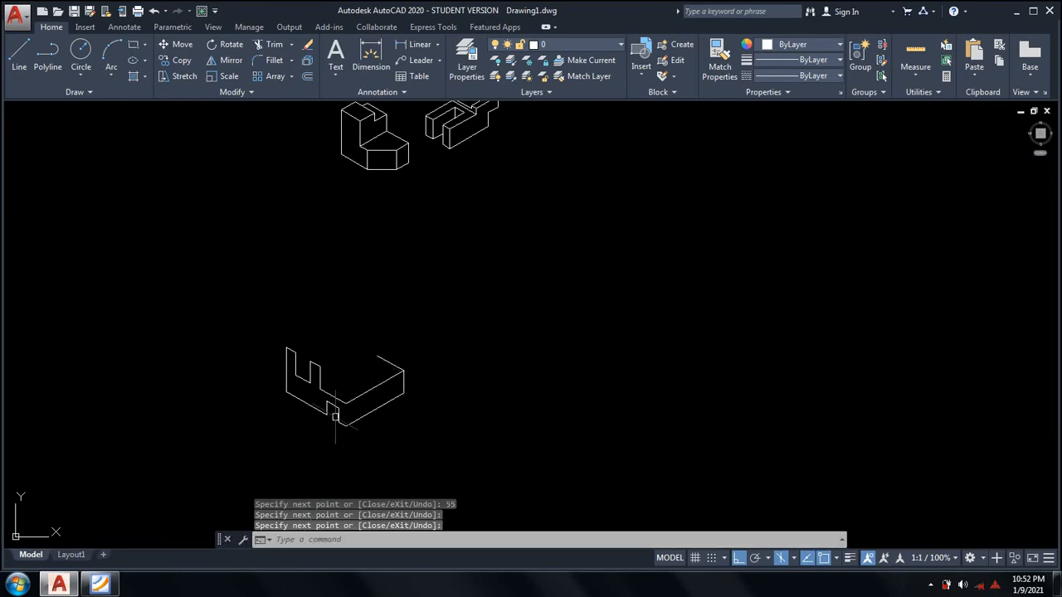
# Try to draw the vertical edge at the block's front corner and erase the misplaced line
pyautogui.press('Return')
pyautogui.click(346, 405)
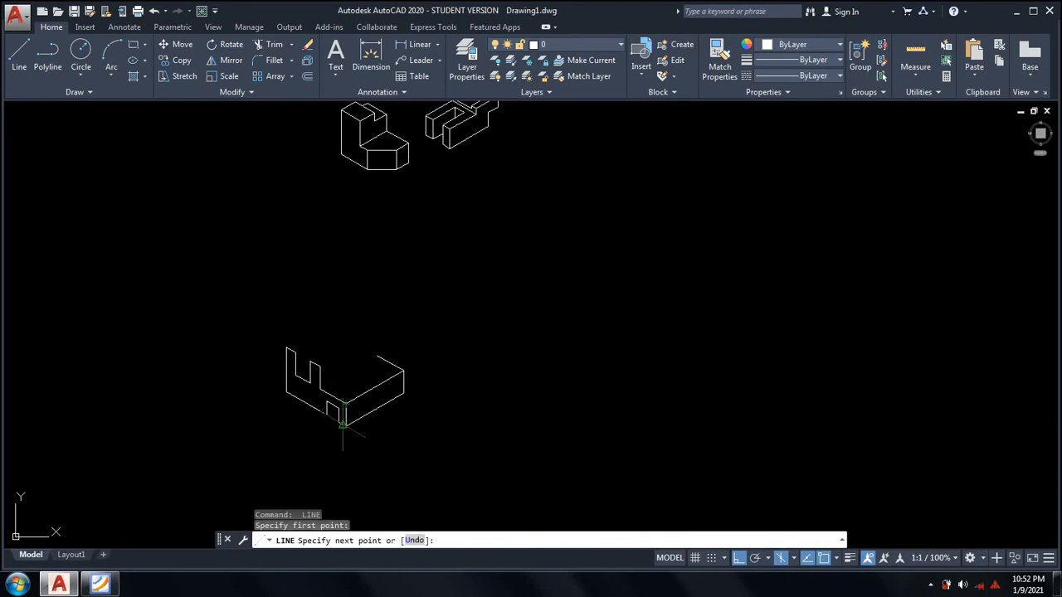
pyautogui.click(352, 421)
pyautogui.press('Return')
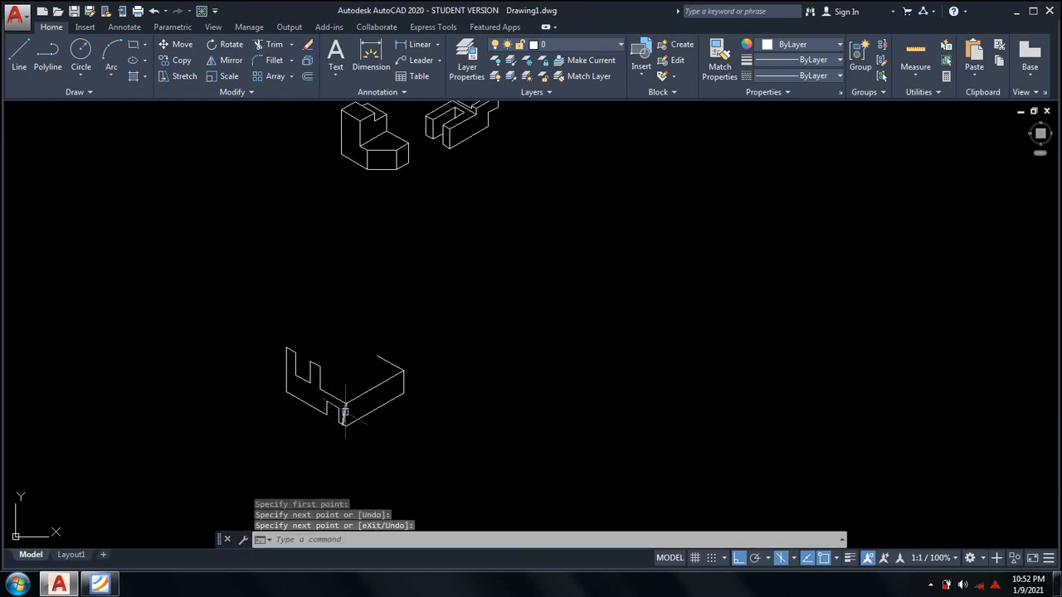
pyautogui.click(344, 414)
pyautogui.write('e')
pyautogui.press('Return')
# Draw the vertical edge at the block's front corner, joining its upper and lower endpoints
pyautogui.write('l')
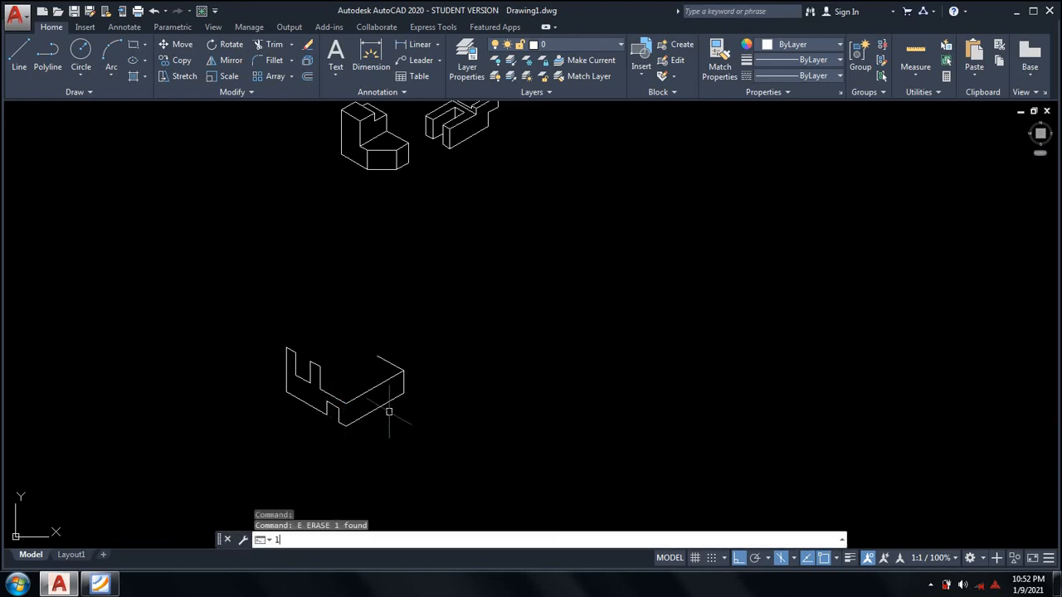
pyautogui.press('Return')
pyautogui.click(346, 405)
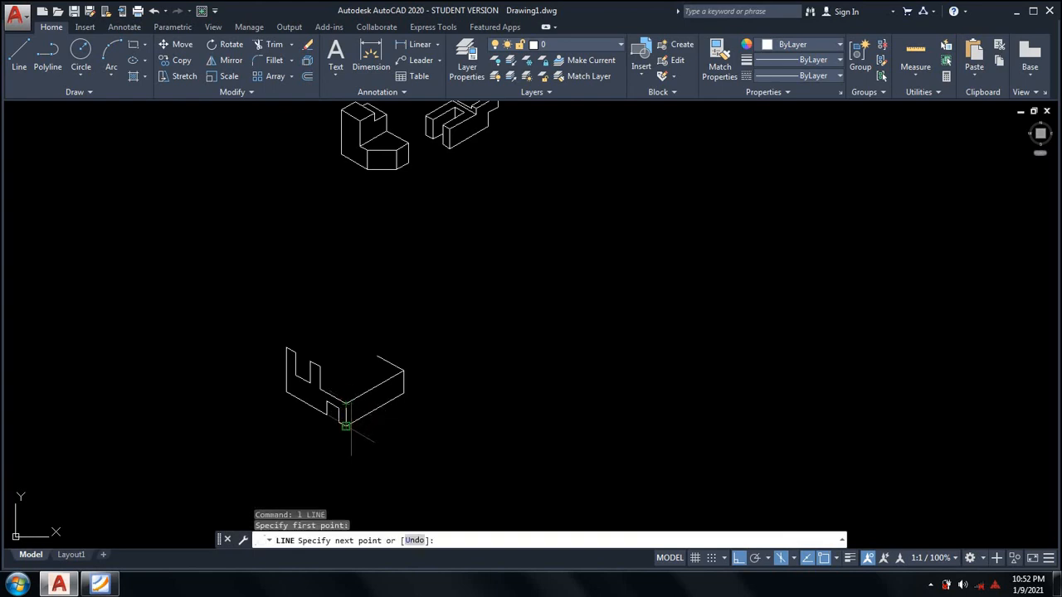
pyautogui.press('Return')
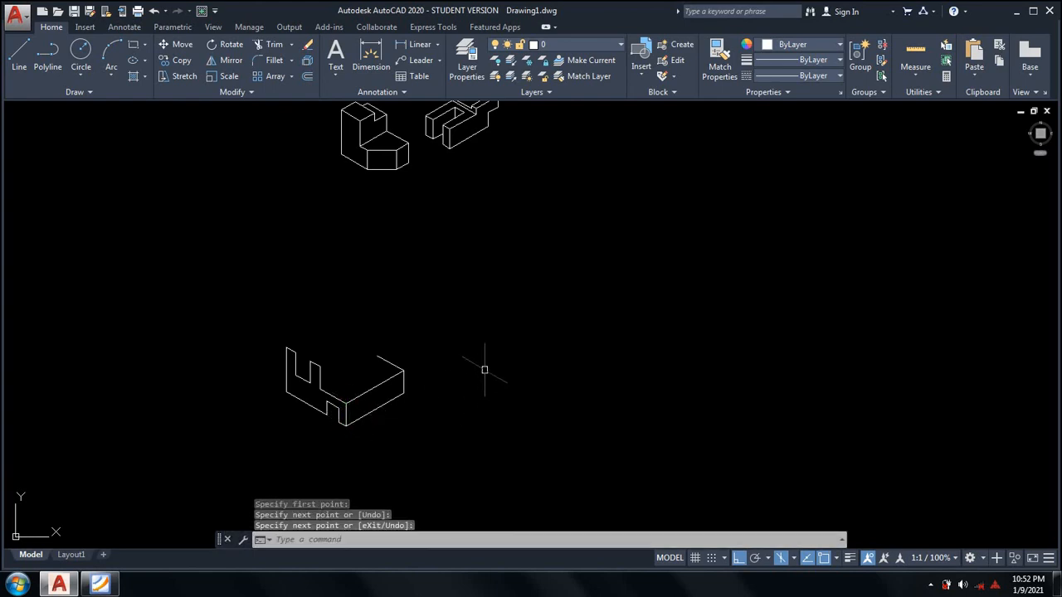
# Examine Drawing 3 in the PDF for the height and width dimensions of the raised block's rear end
pyautogui.moveTo(487, 363); pyautogui.dragTo(581, 320, button='middle')
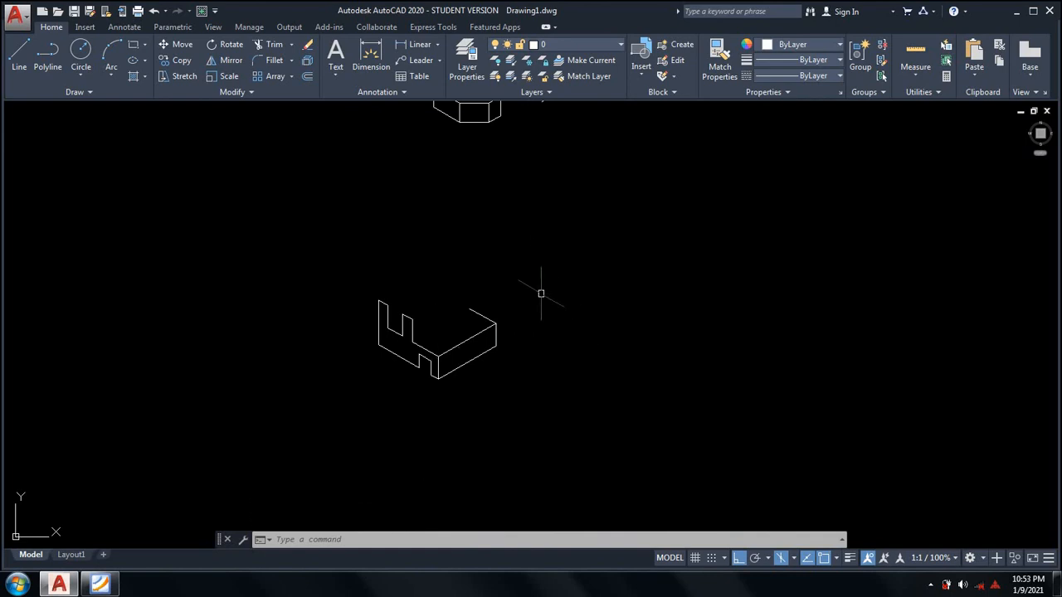
pyautogui.scroll(2, 471, 345)
pyautogui.scroll(-2, 465, 338)
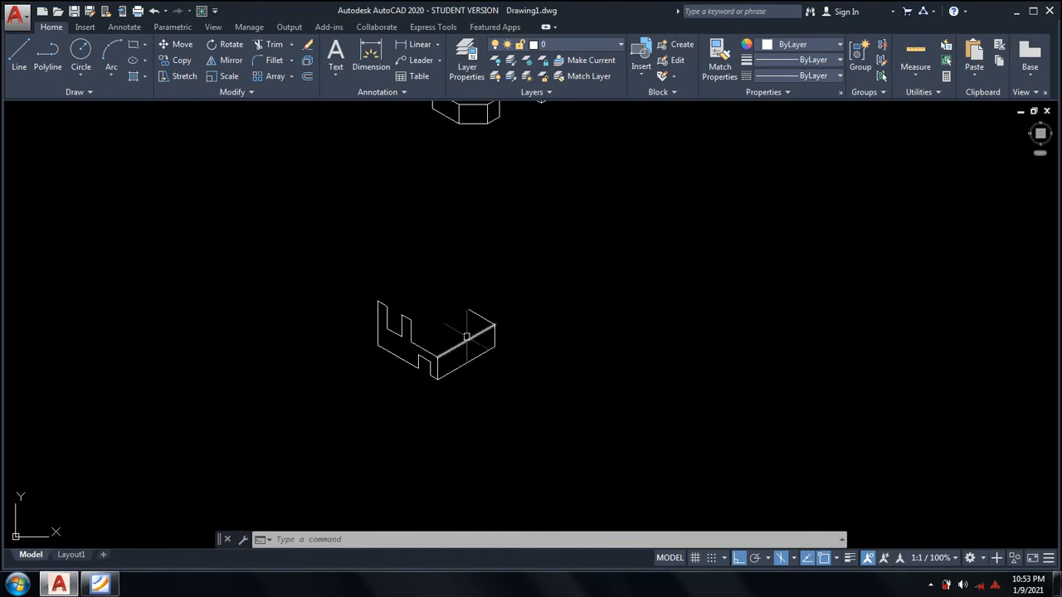
pyautogui.scroll(2, 460, 332)
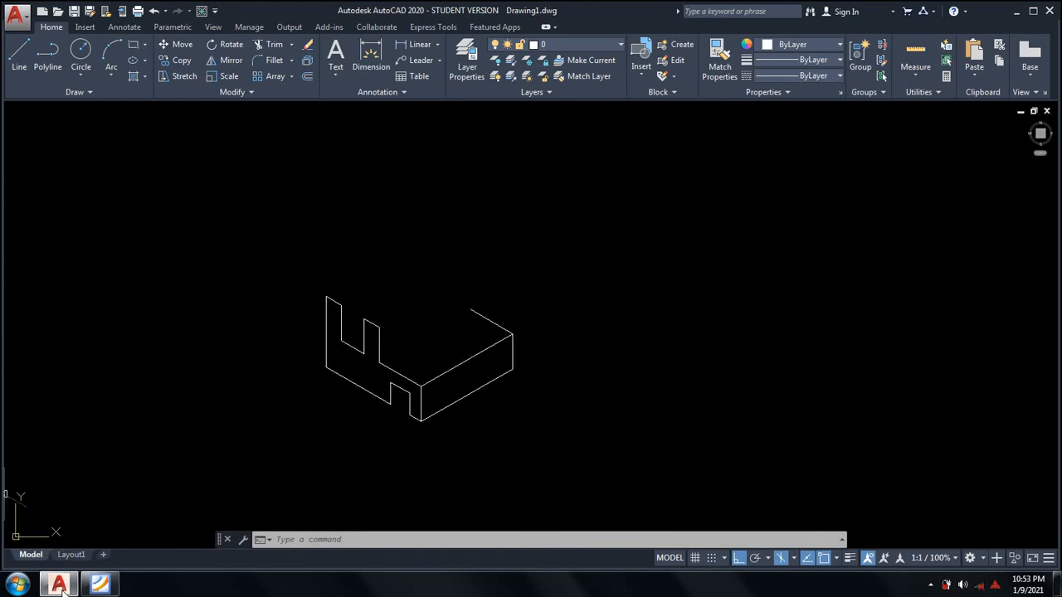
pyautogui.moveTo(98, 585)
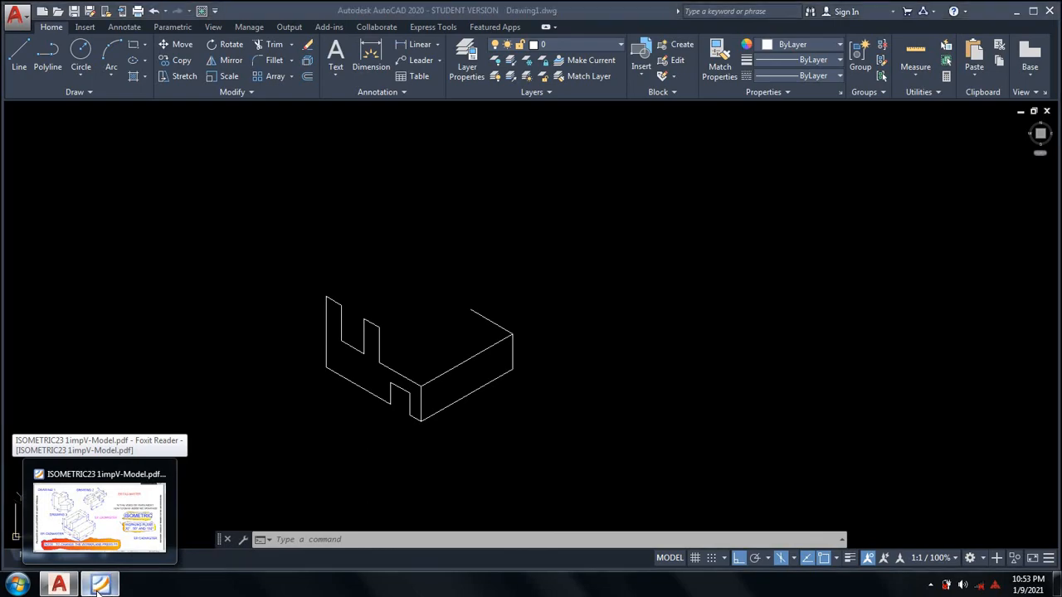
pyautogui.click(98, 586)
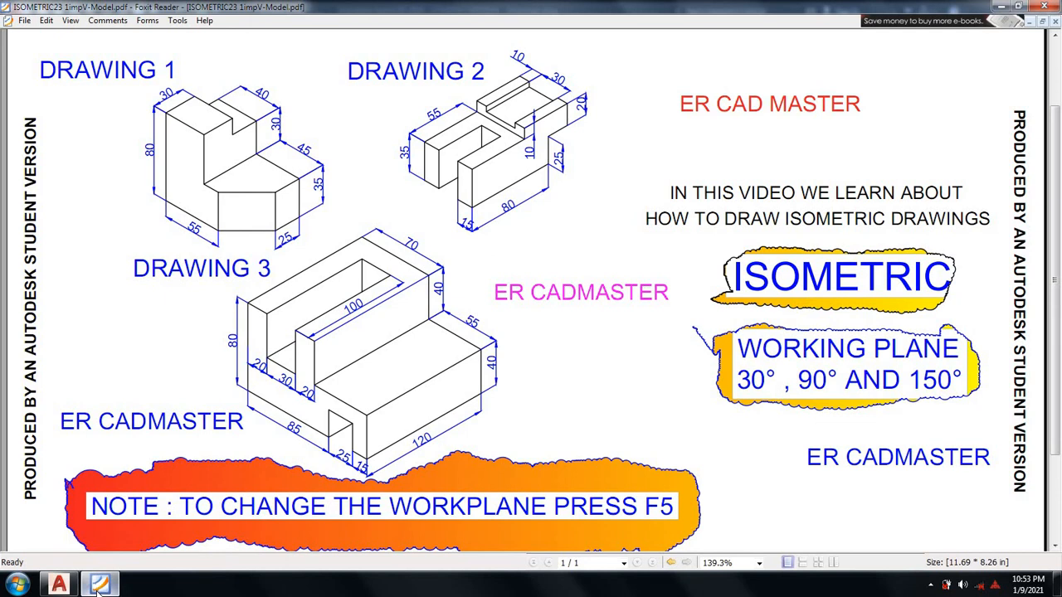
pyautogui.click(99, 585)
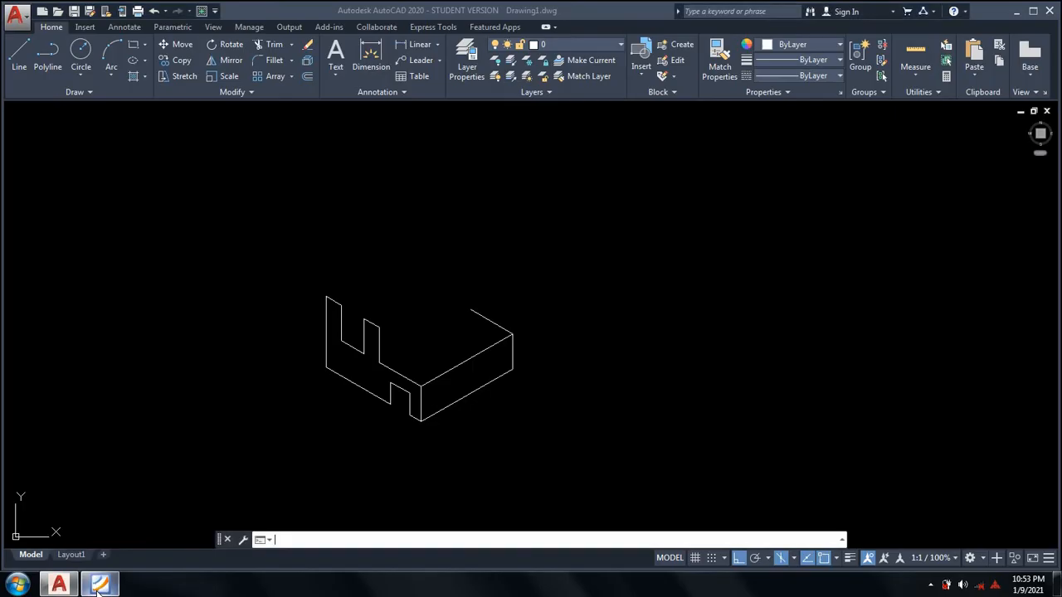
pyautogui.click(99, 585)
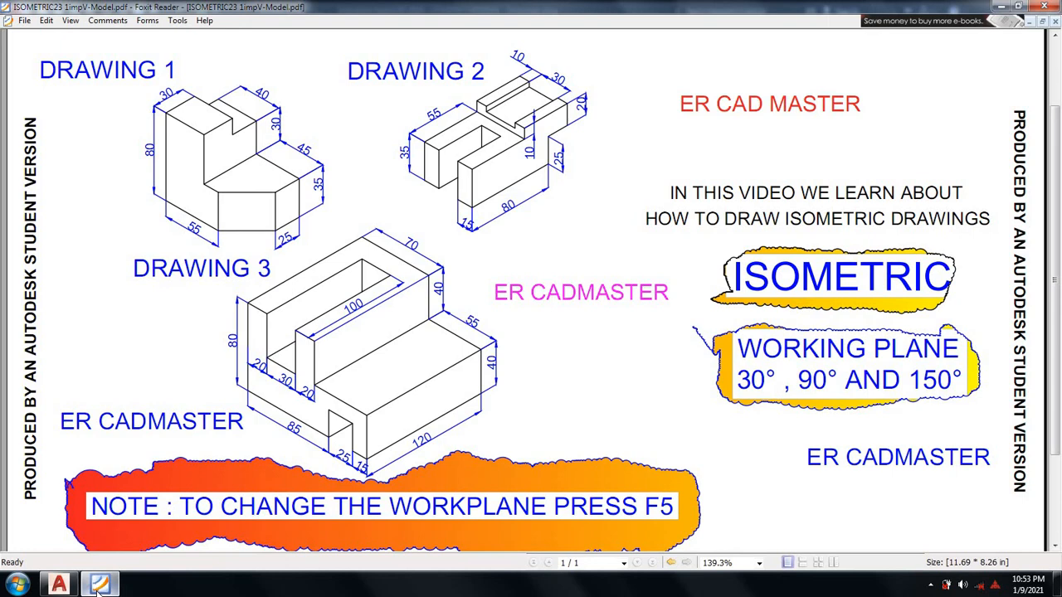
pyautogui.click(99, 585)
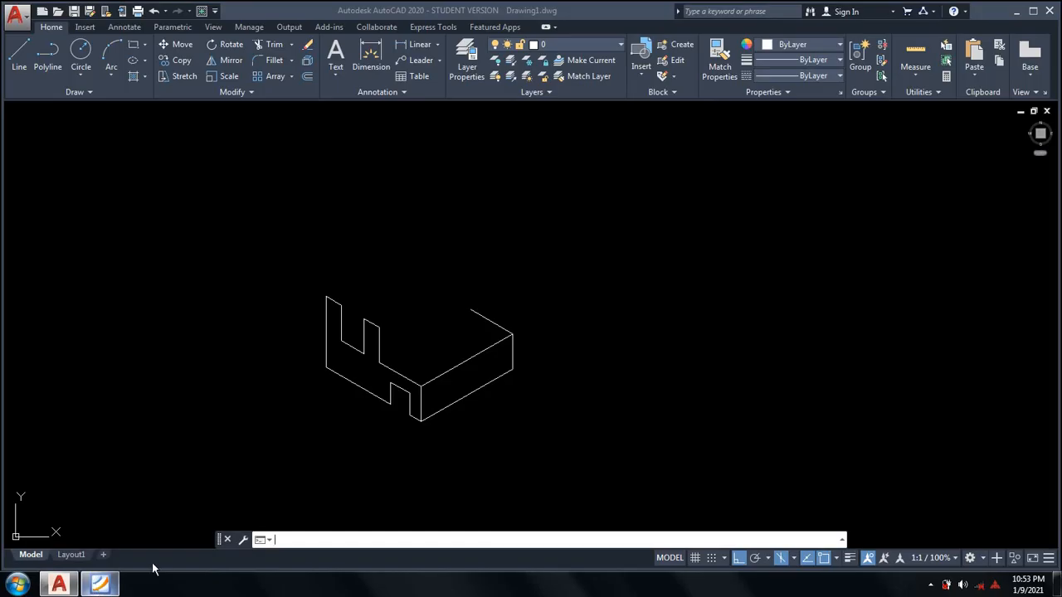
# Draw a 40-unit line at 90° from the open end of the ledge's rear edge
pyautogui.press('Escape')
pyautogui.press('Escape')
pyautogui.write('l')
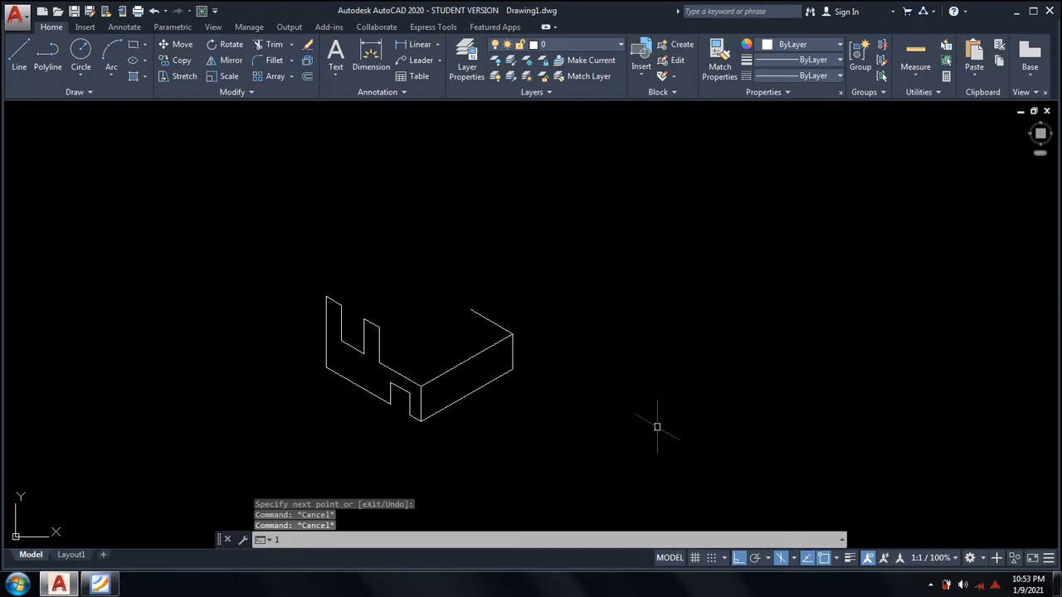
pyautogui.press('Return')
pyautogui.click(471, 309)
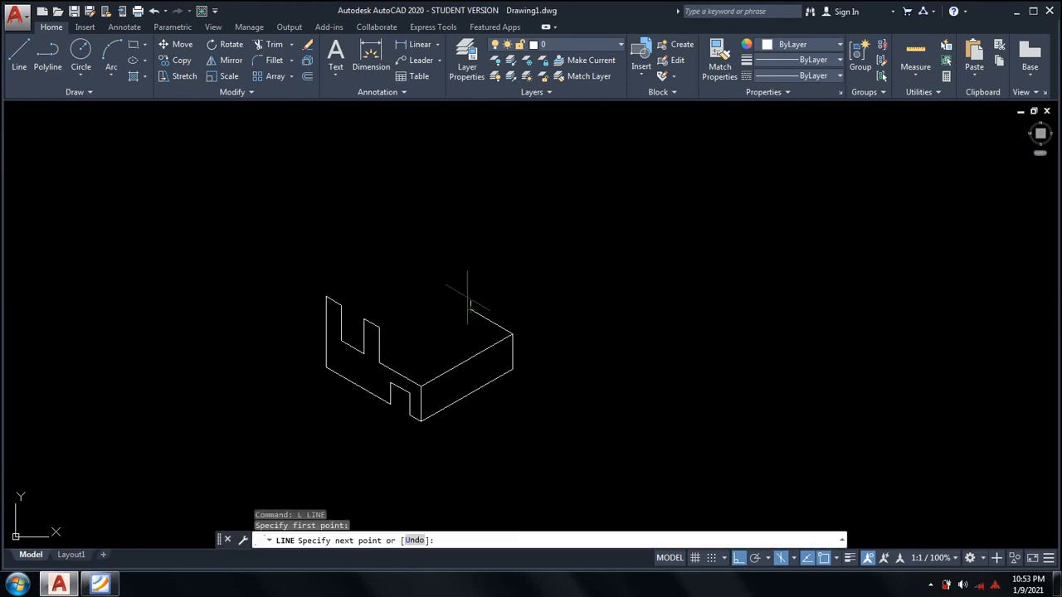
pyautogui.write('40')
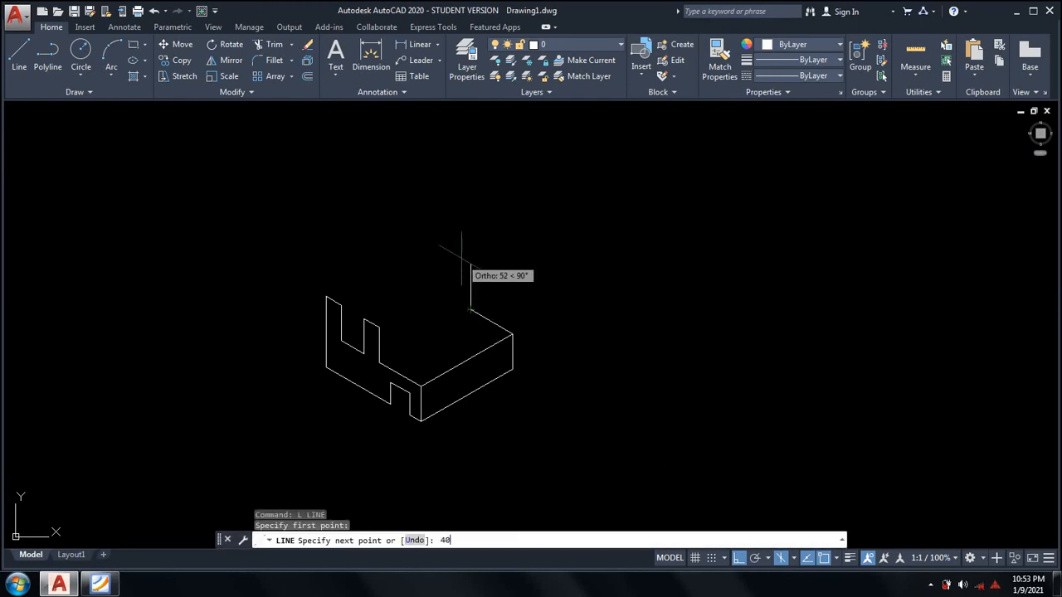
pyautogui.press('Return')
# Check the raised block's width in the PDF and draw its 70-unit rear top edge at 150°
pyautogui.click(101, 584)
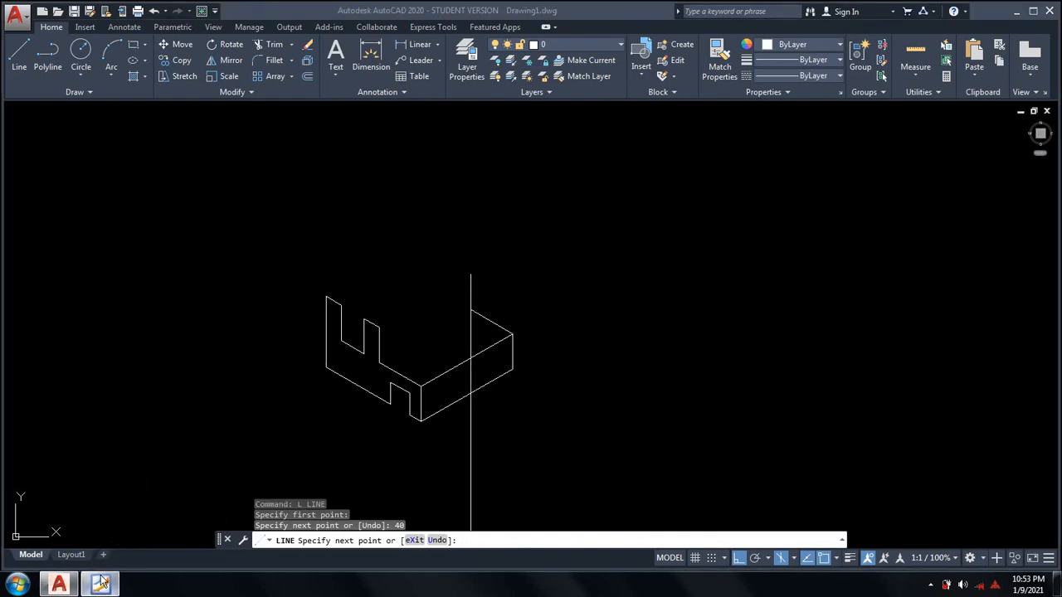
pyautogui.click(100, 583)
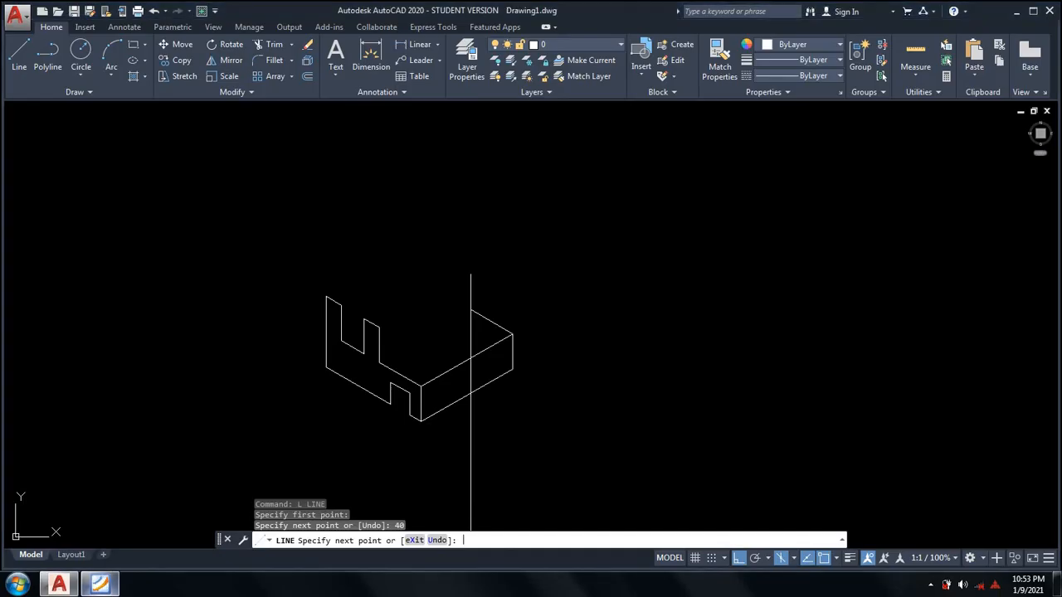
pyautogui.write('70')
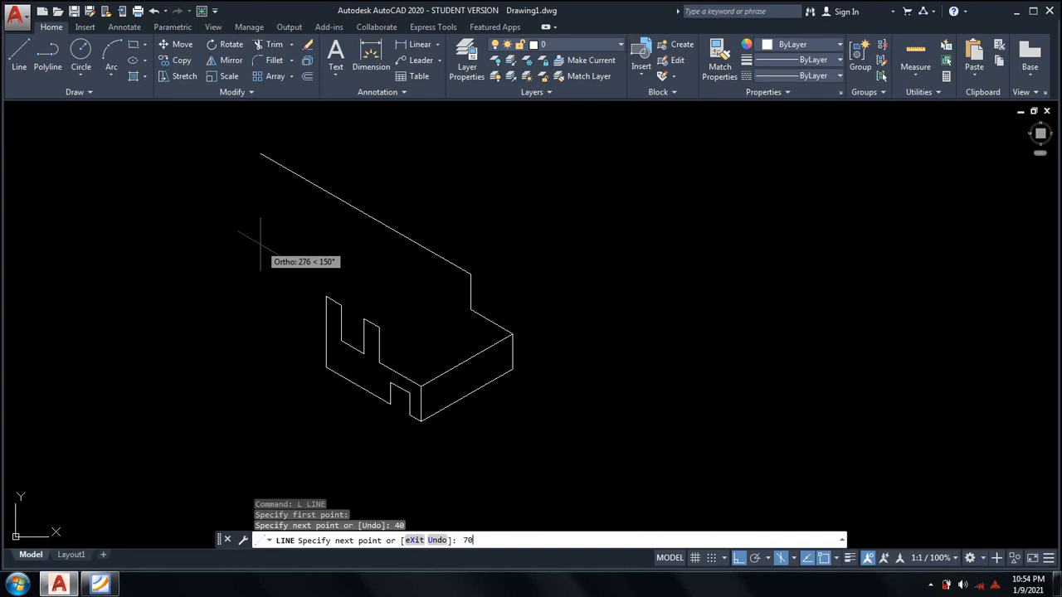
pyautogui.press('Return')
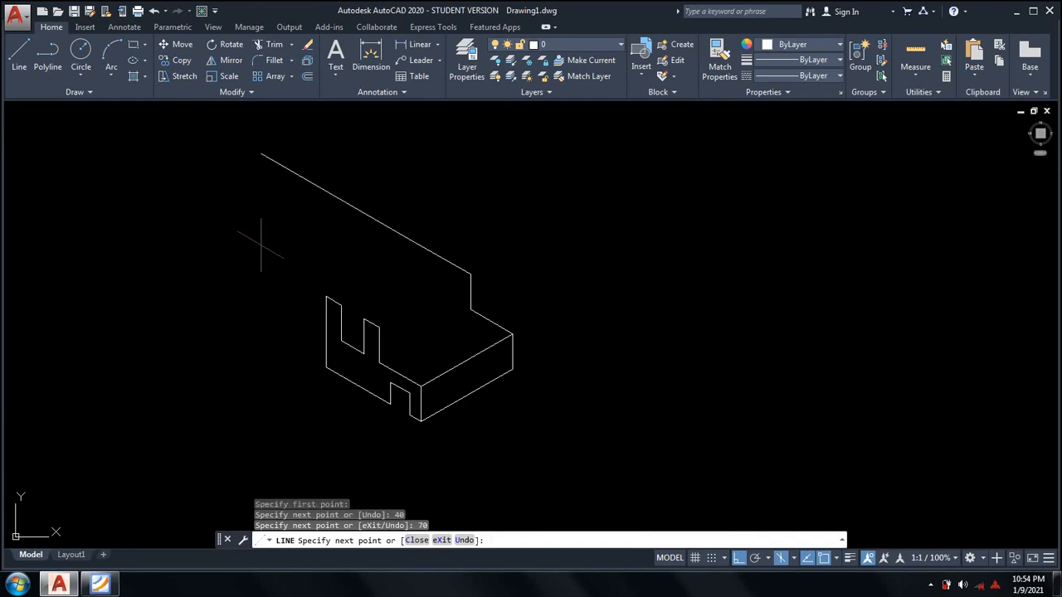
# Check the raised block's length in the PDF and draw its 120-unit outer top edge at 210° to the front face
pyautogui.click(104, 584)
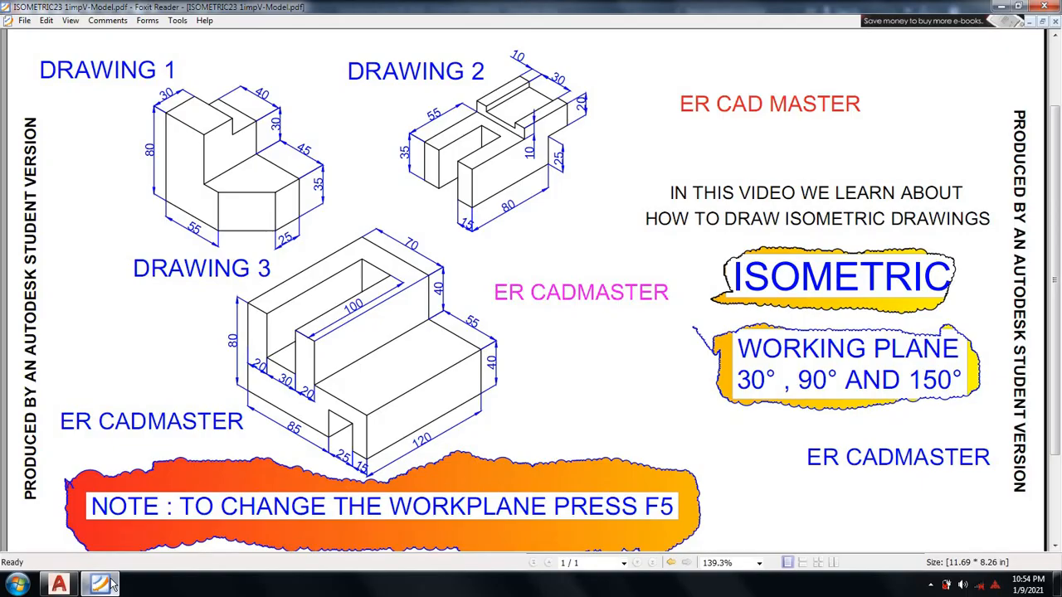
pyautogui.click(112, 585)
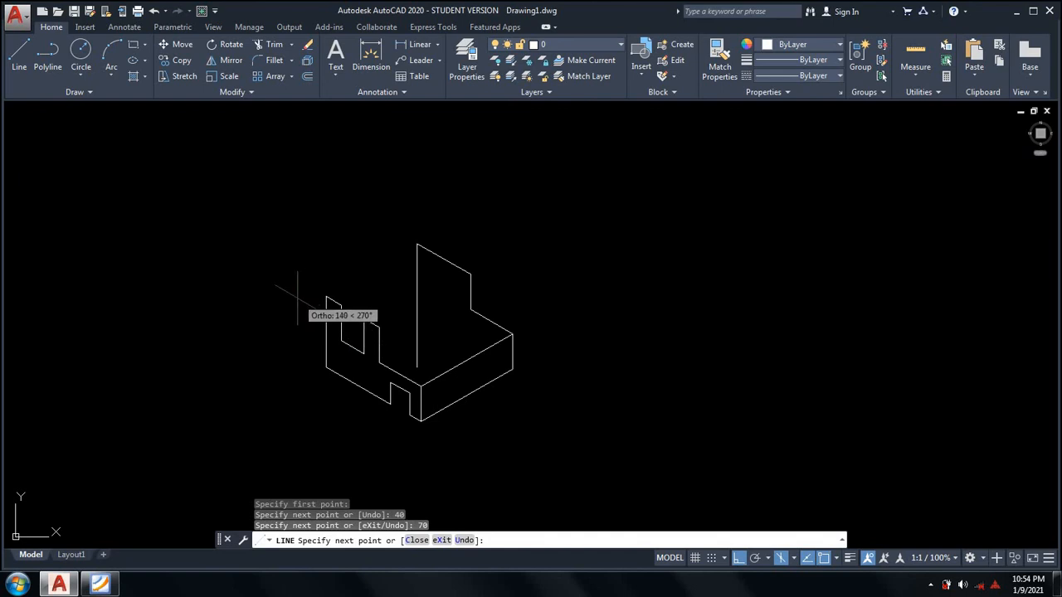
pyautogui.press('F5')
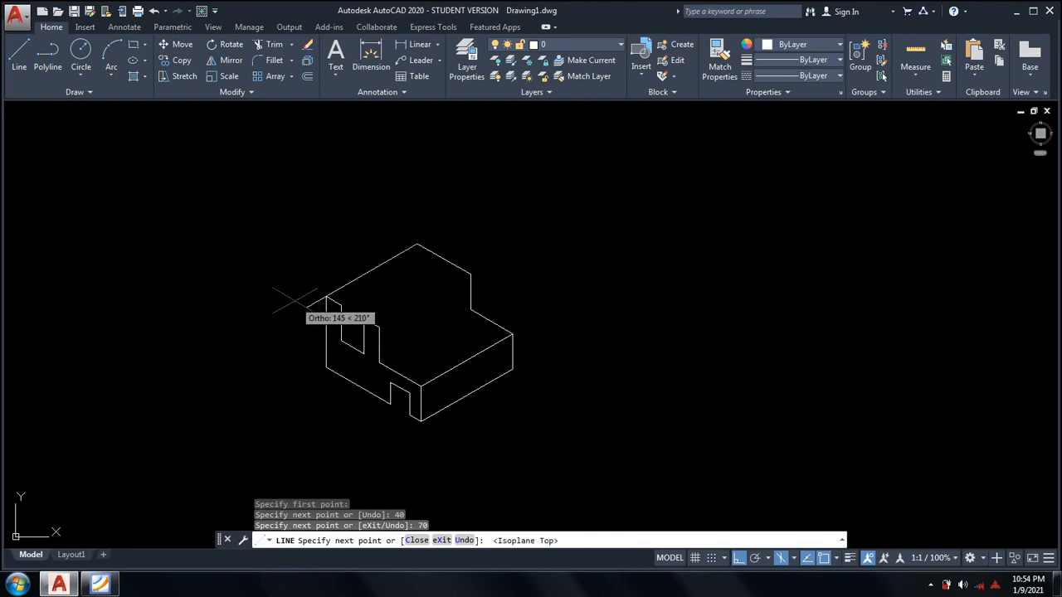
pyautogui.write('120')
pyautogui.press('Return')
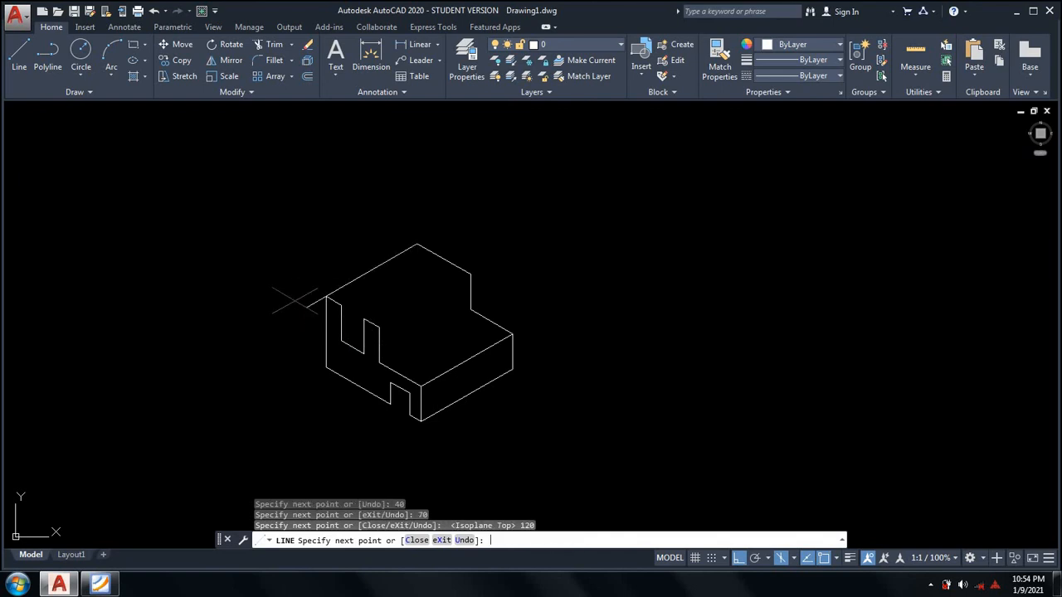
# Check the slot's length in the PDF and draw its 100-unit outer top edge at 30° from the slot's upper front corner
pyautogui.click(100, 585)
pyautogui.click(101, 585)
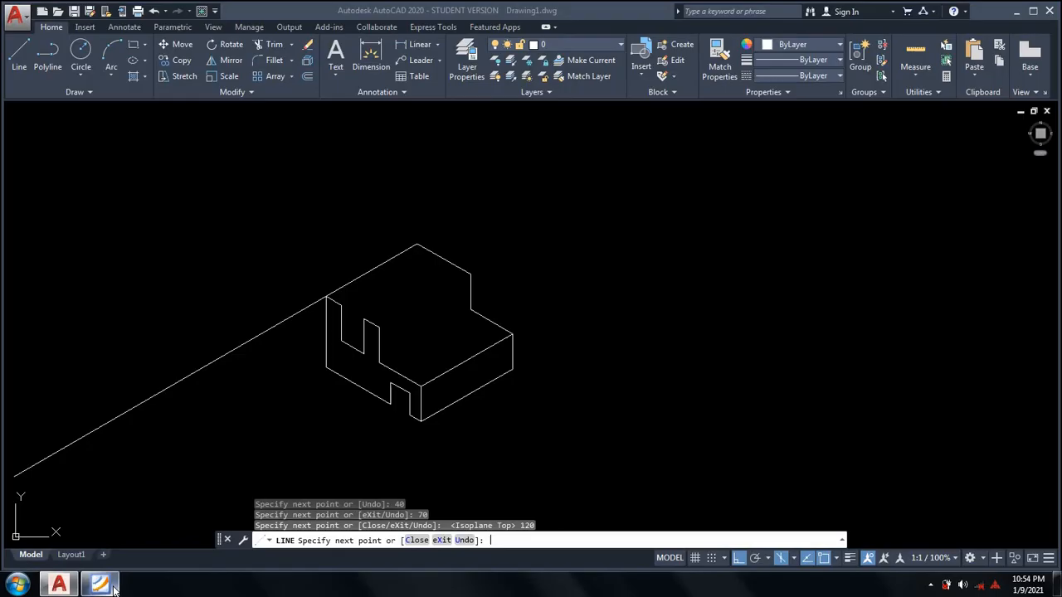
pyautogui.click(100, 585)
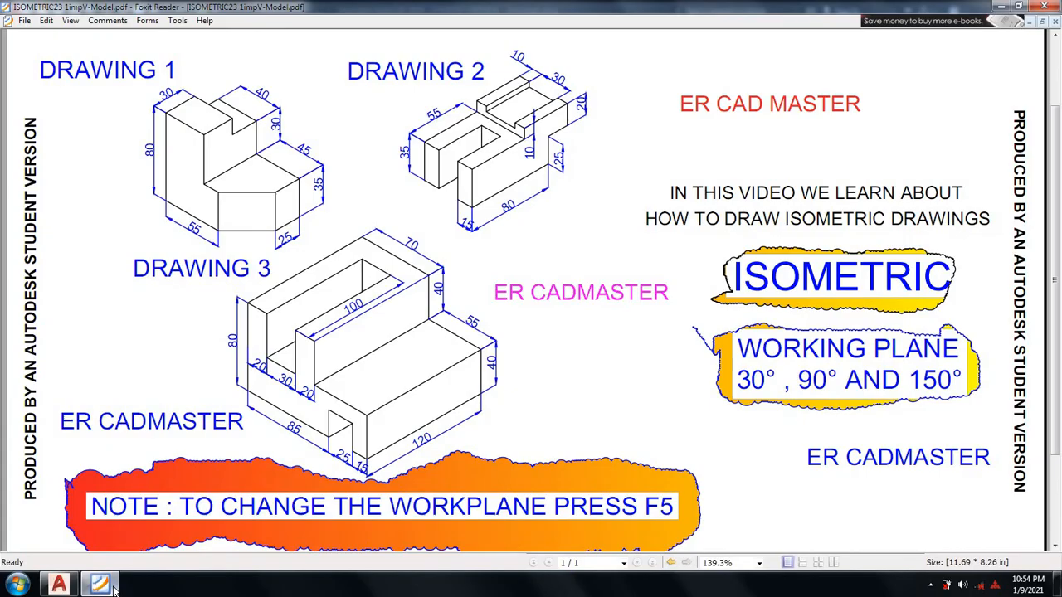
pyautogui.scroll(-3, 114, 590)
pyautogui.click(115, 591)
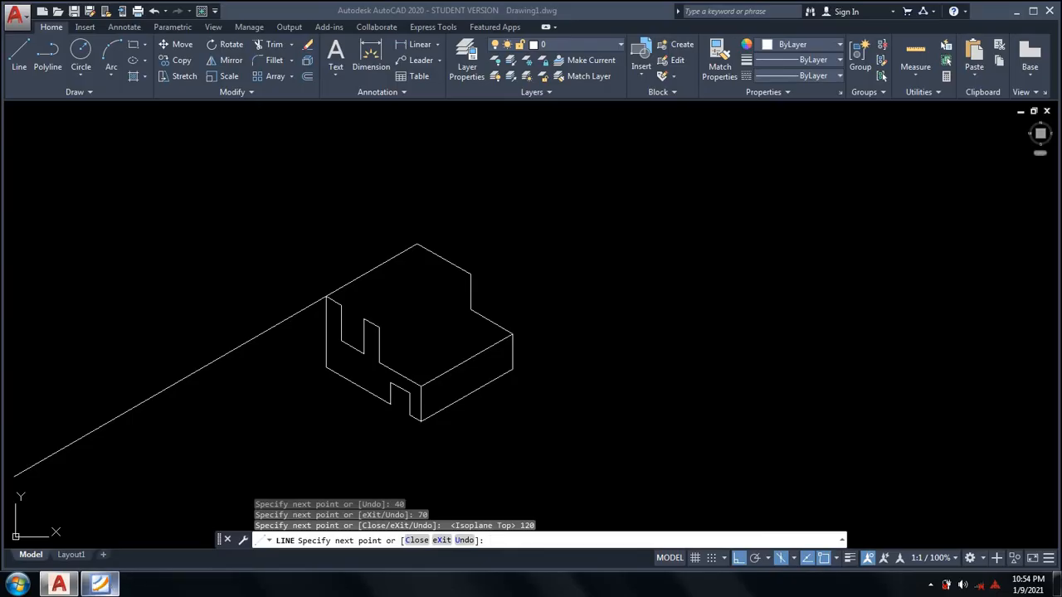
pyautogui.press('Return')
pyautogui.write('l')
pyautogui.press('Return')
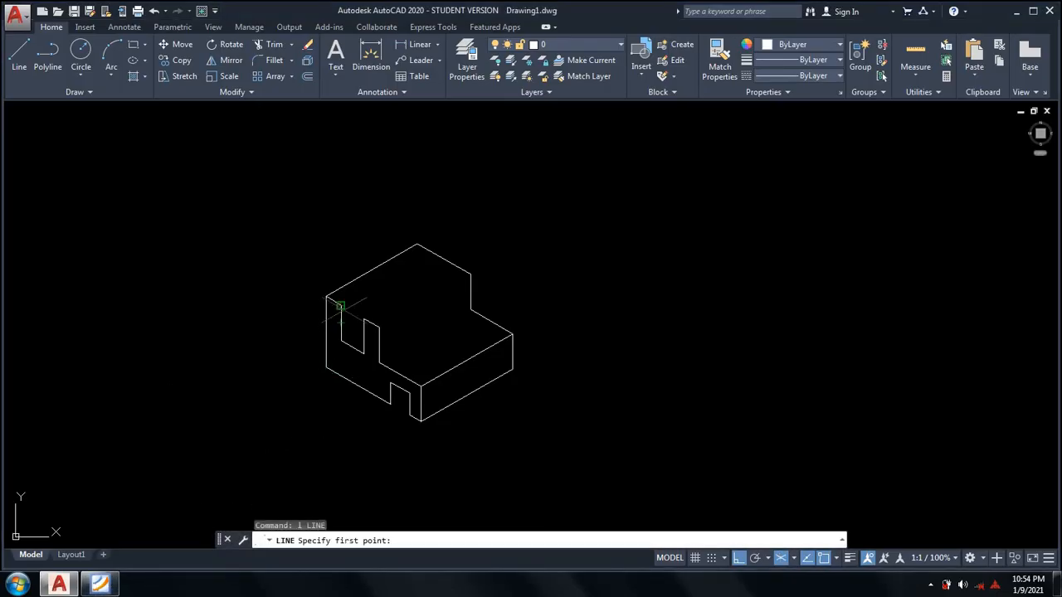
pyautogui.click(341, 303)
pyautogui.write('100')
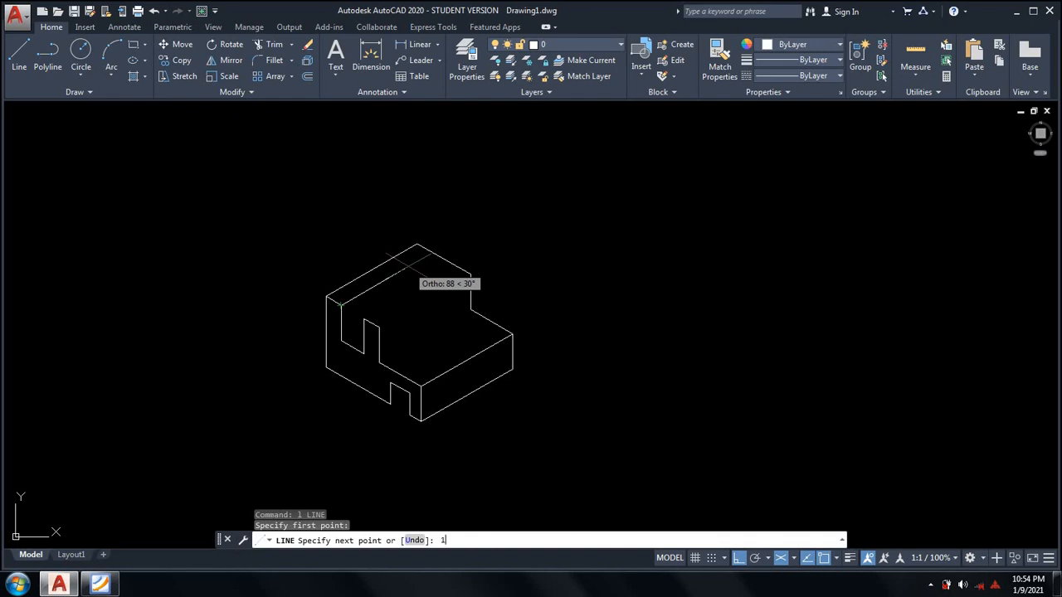